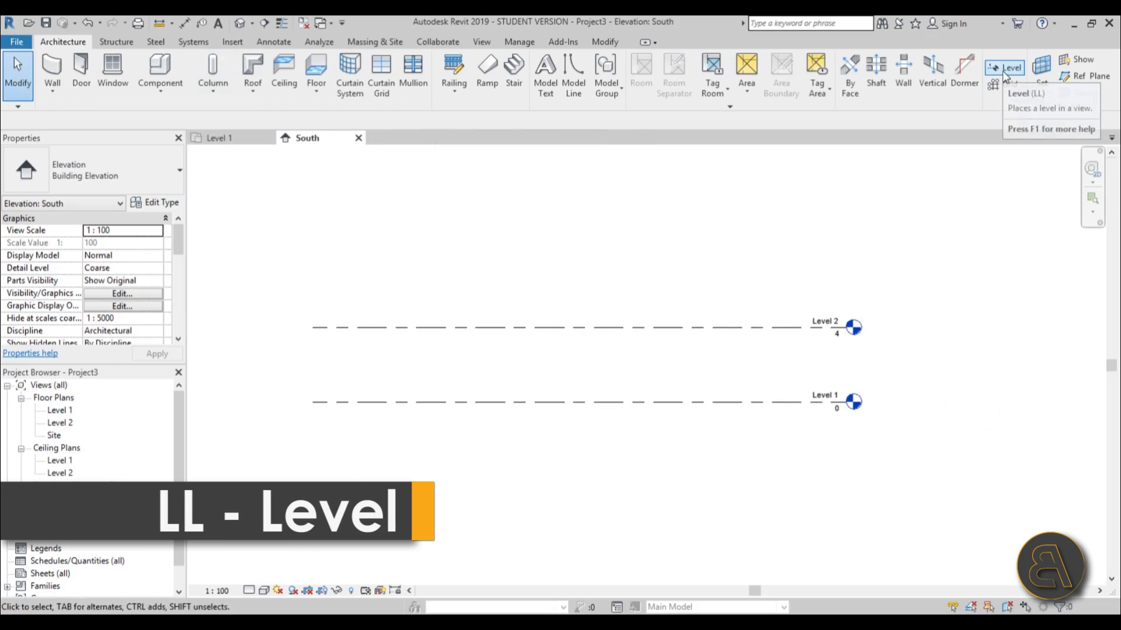
Add a new Level 3 line above Level 2
{"action": "key", "text": "l"}
{"action": "key", "text": "l"}
{"action": "left_click", "coordinate": [312, 251]}
{"action": "left_click", "coordinate": [840, 251]}
{"action": "key", "text": "Escape"}
{"action": "key", "text": "Escape"}
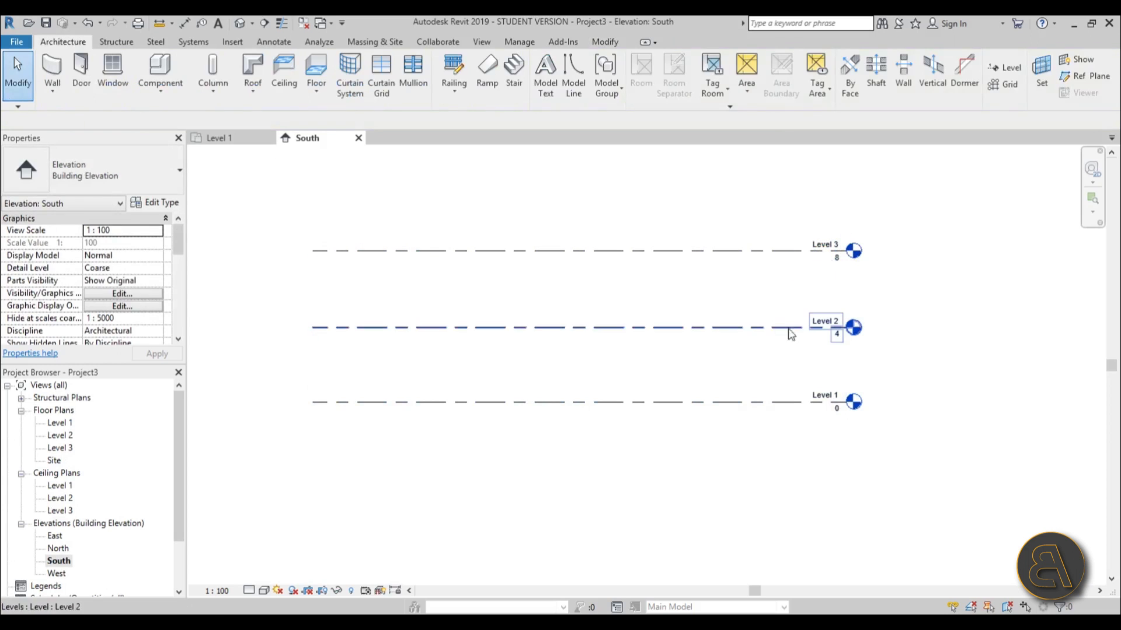
Set Level 2's elevation to 3 and Level 3's elevation to 6
{"action": "double_click", "coordinate": [838, 335]}
{"action": "type", "text": "3"}
{"action": "key", "text": "Return"}
{"action": "double_click", "coordinate": [836, 257]}
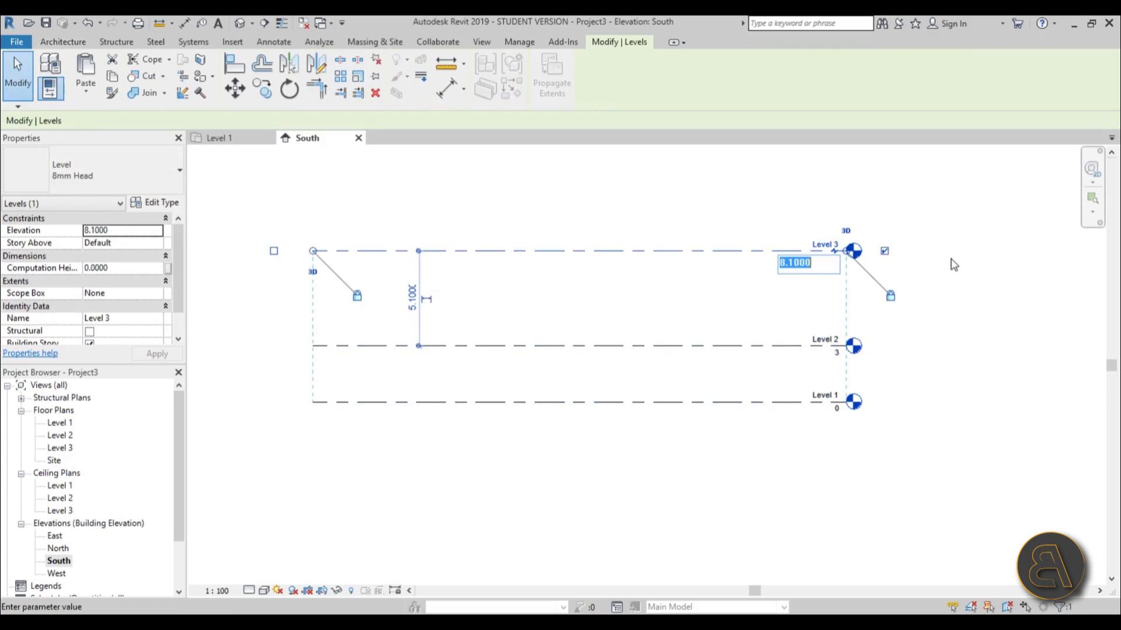
{"action": "type", "text": "3"}
{"action": "key", "text": "Return"}
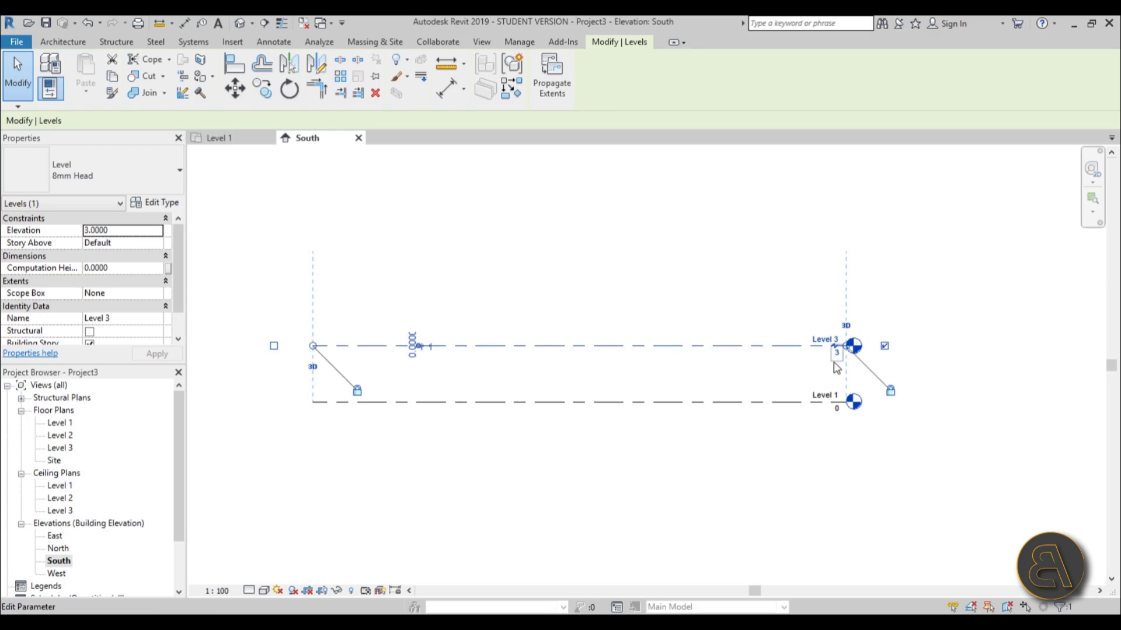
{"action": "key", "text": "ctrl+z"}
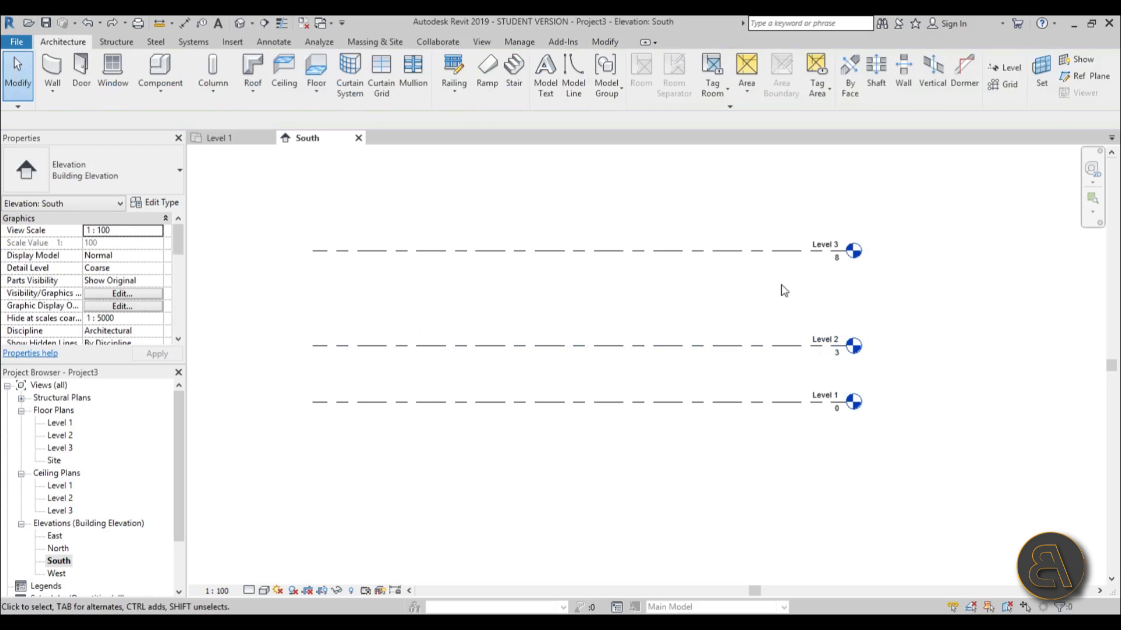
{"action": "double_click", "coordinate": [839, 261]}
{"action": "type", "text": "6"}
{"action": "key", "text": "Return"}
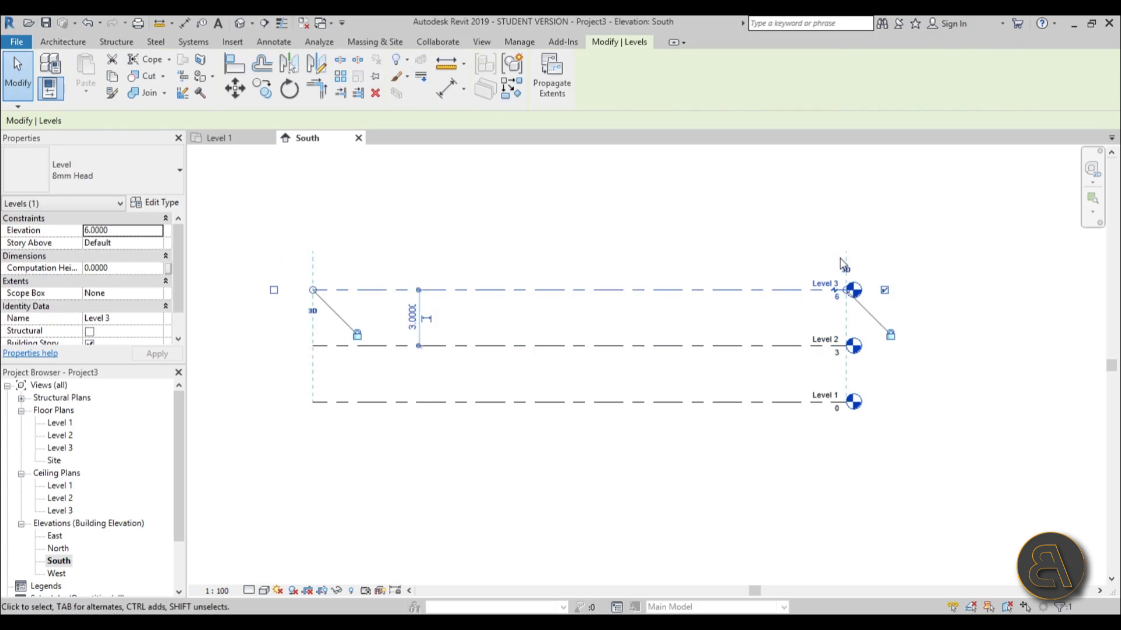
{"action": "left_click", "coordinate": [762, 253]}
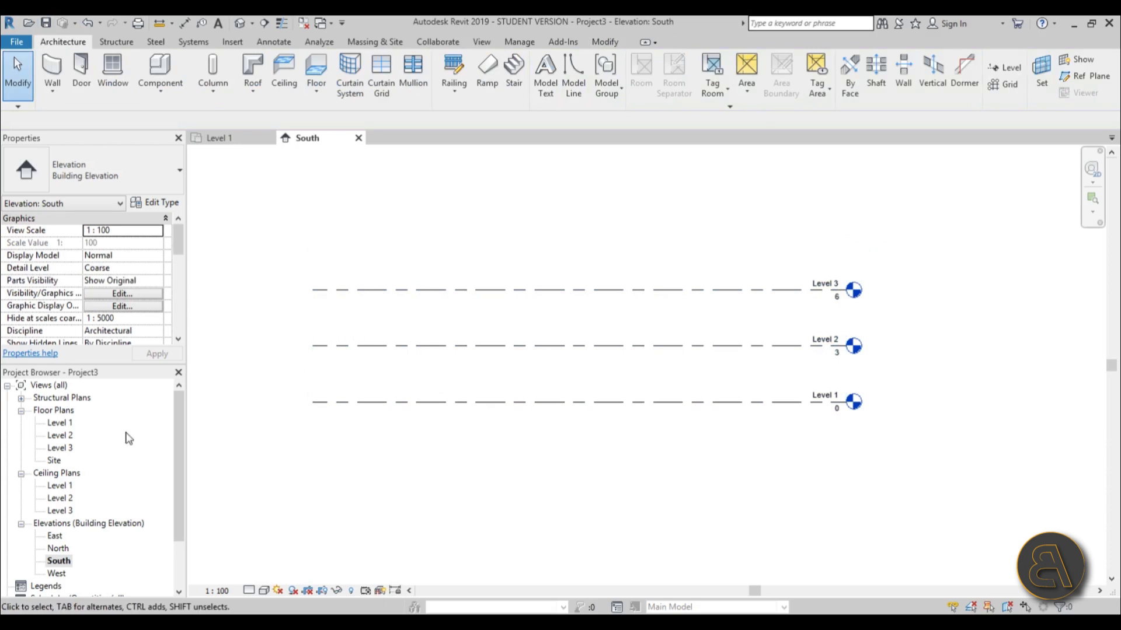
Open the Level 2 floor plan, then the Level 1 floor plan
{"action": "double_click", "coordinate": [60, 436]}
{"action": "double_click", "coordinate": [60, 423]}
{"action": "scroll", "coordinate": [562, 372], "scroll_direction": "up", "scroll_amount": 1}
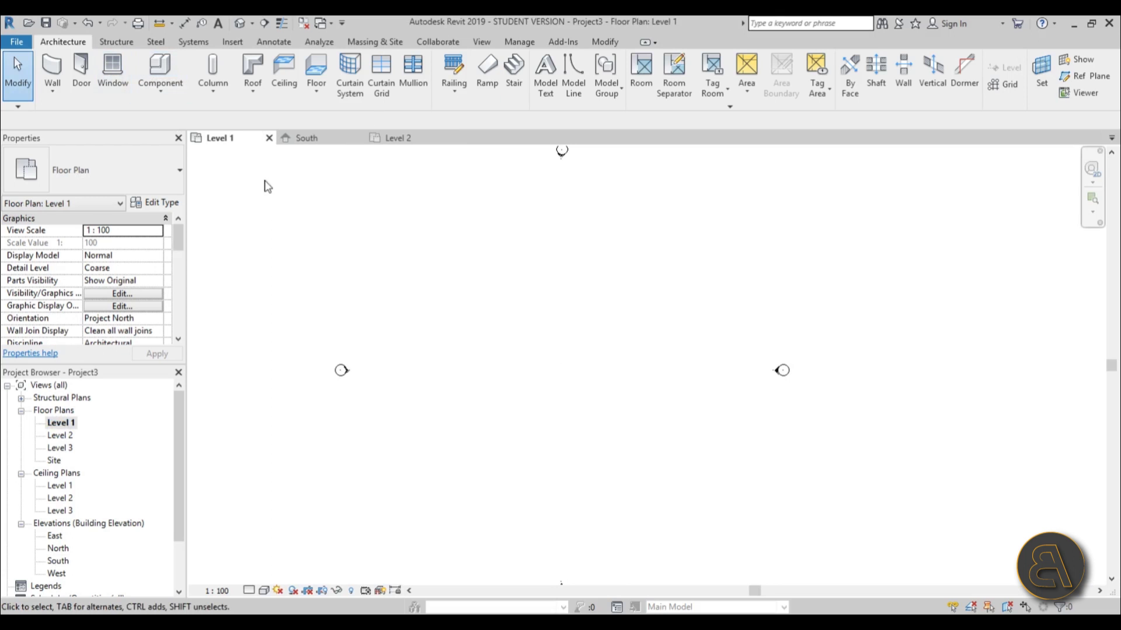
Draw an 11 x 21 rectangle of walls with the WA Rectangle tool
{"action": "key", "text": "w"}
{"action": "key", "text": "a"}
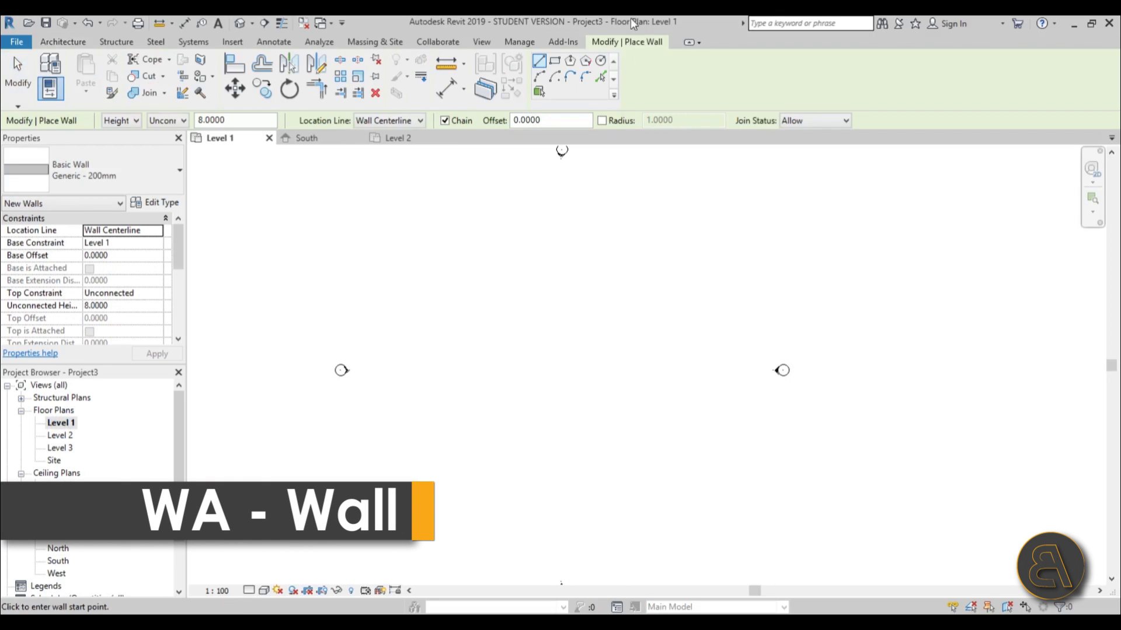
{"action": "left_click", "coordinate": [554, 60]}
{"action": "left_click", "coordinate": [529, 293]}
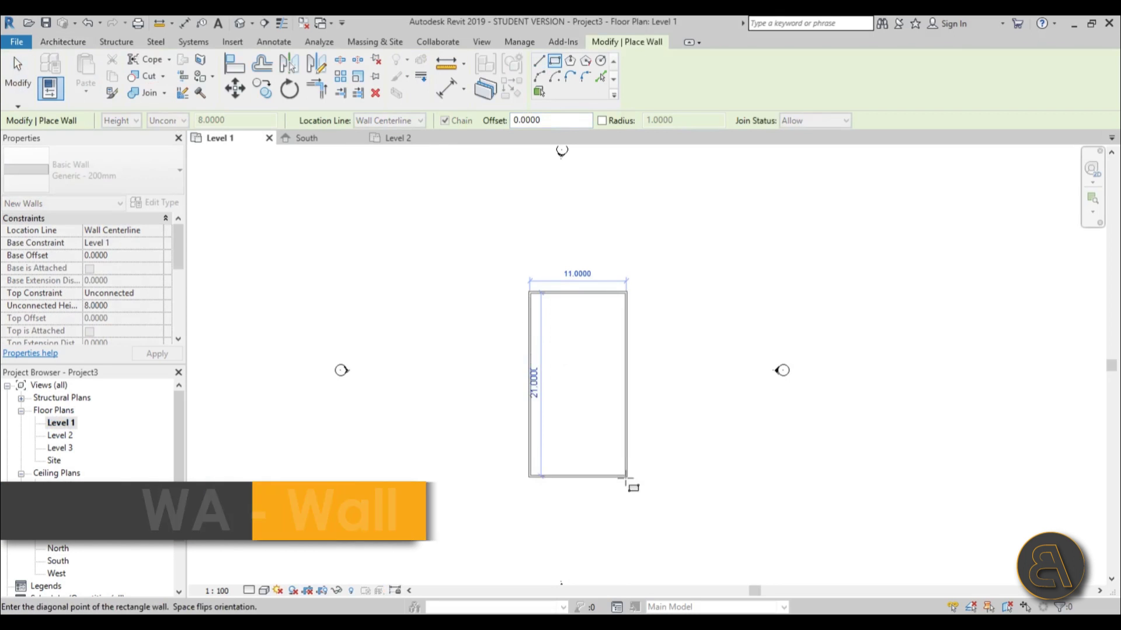
{"action": "left_click", "coordinate": [626, 478]}
{"action": "key", "text": "Escape"}
{"action": "key", "text": "Escape"}
{"action": "scroll", "coordinate": [638, 437], "scroll_direction": "up", "scroll_amount": 2}
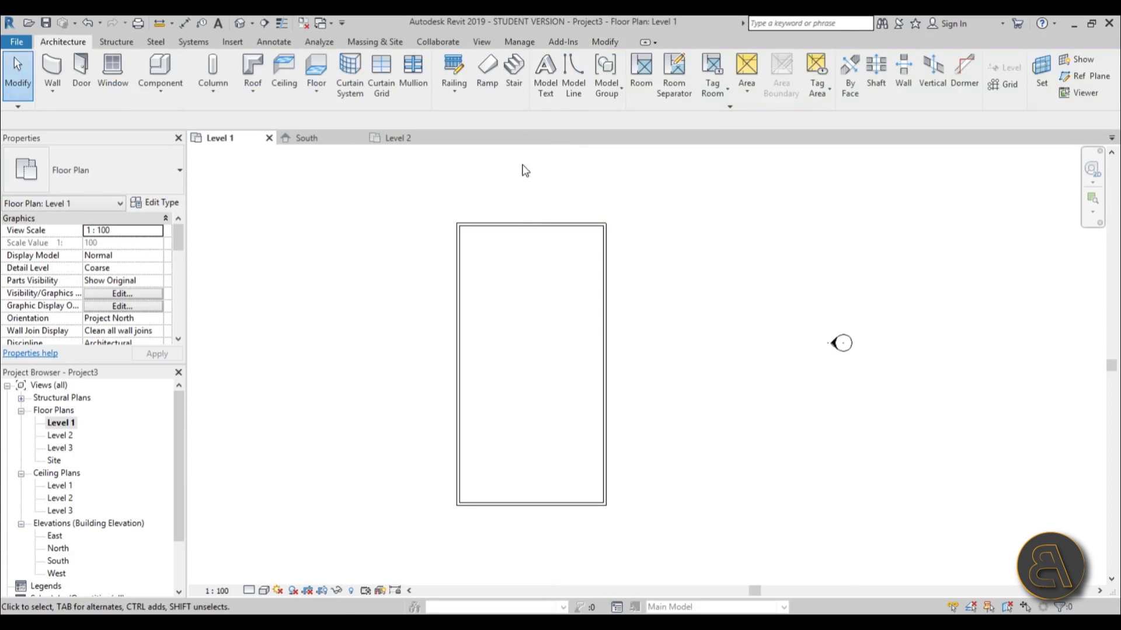
Set the four walls' top constraint to Up to level: Level 3 and open the Level 3 plan
{"action": "key", "text": "Tab"}
{"action": "left_click", "coordinate": [458, 290]}
{"action": "left_click", "coordinate": [157, 293]}
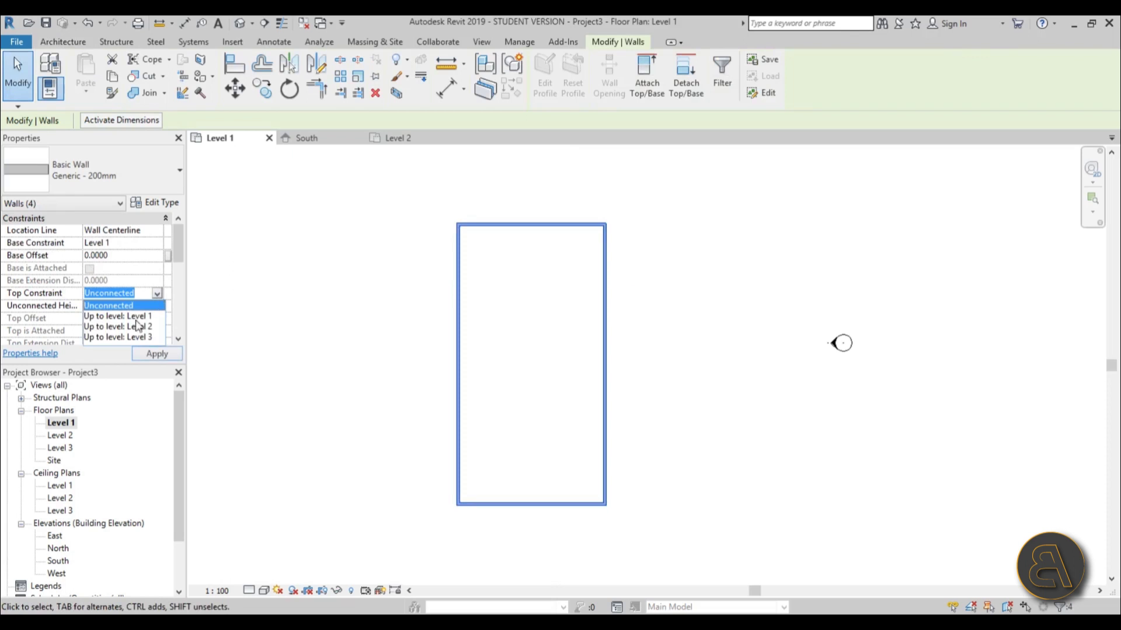
{"action": "left_click", "coordinate": [125, 335]}
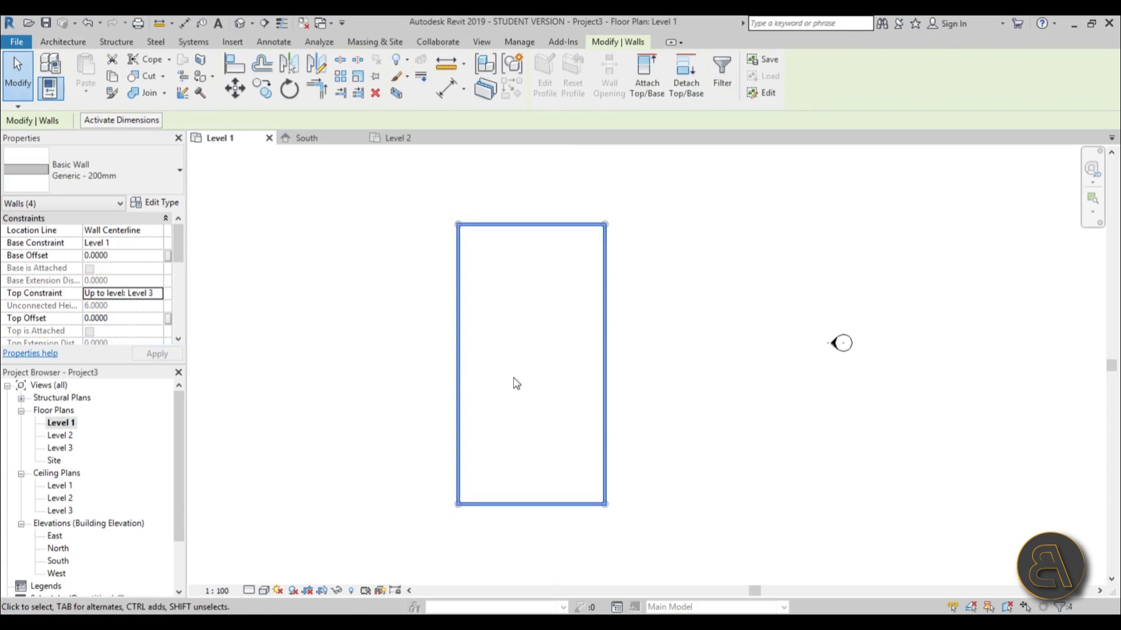
{"action": "left_click", "coordinate": [494, 379]}
{"action": "double_click", "coordinate": [61, 447]}
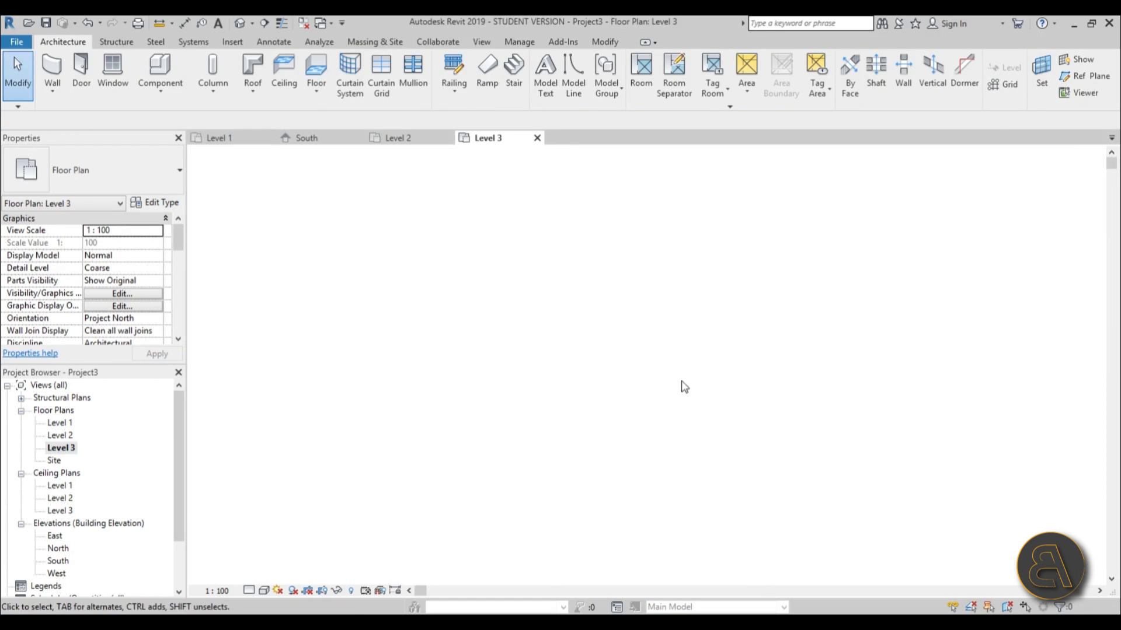
Set the Level 3 view range Bottom and View Depth to Unlimited, then start Roof by Footprint
{"action": "middle_click_drag", "start_coordinate": [523, 297], "coordinate": [543, 377]}
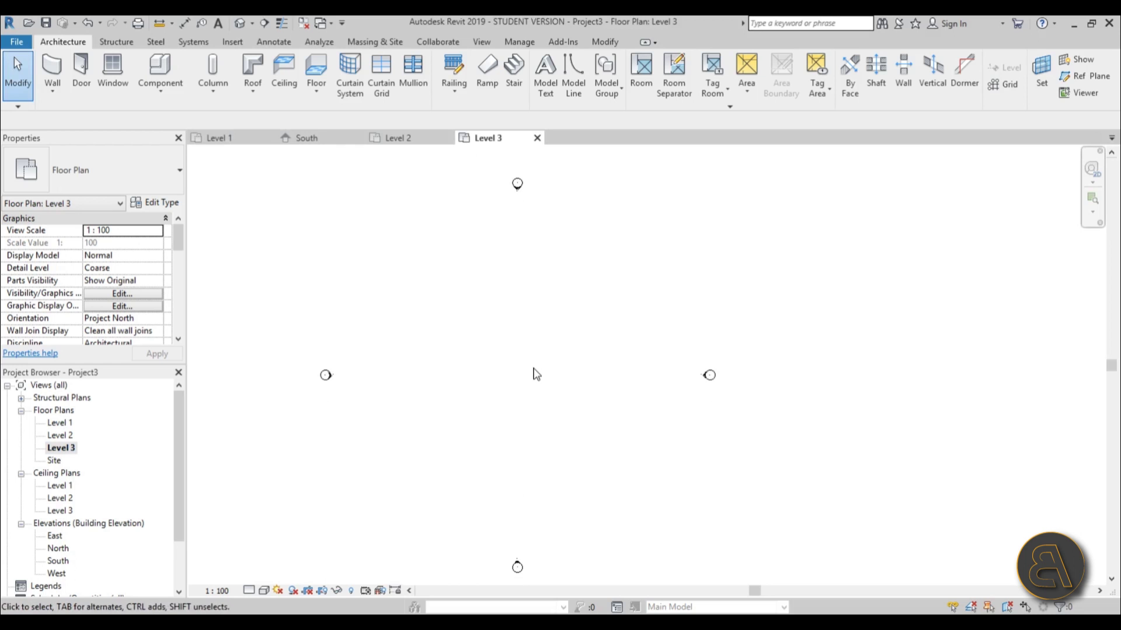
{"action": "key", "text": "v"}
{"action": "key", "text": "r"}
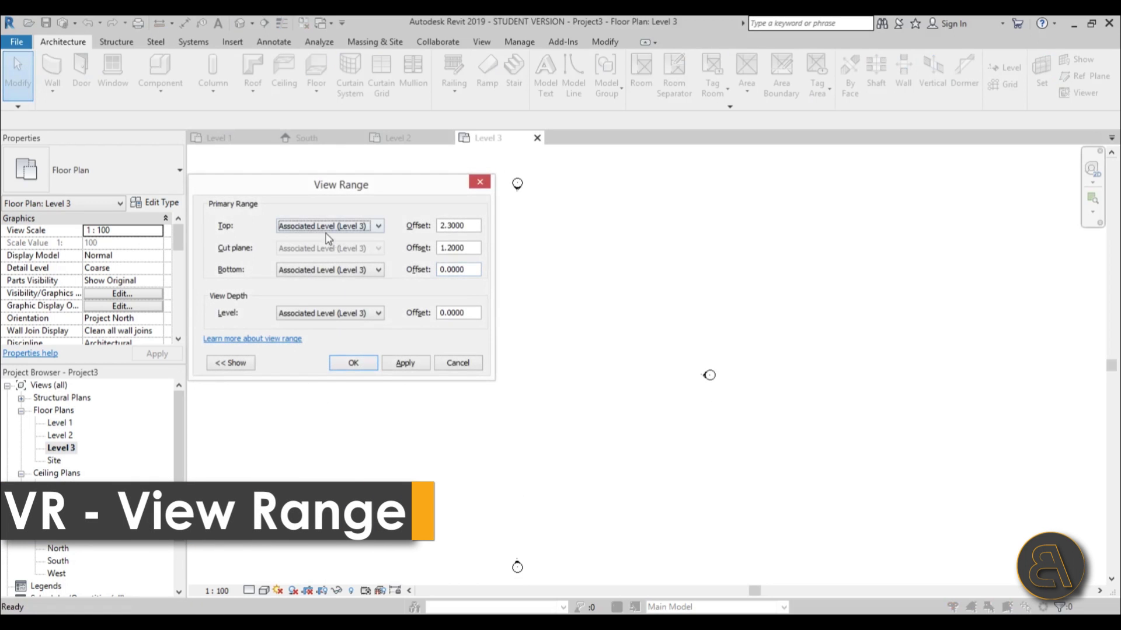
{"action": "left_click", "coordinate": [301, 269]}
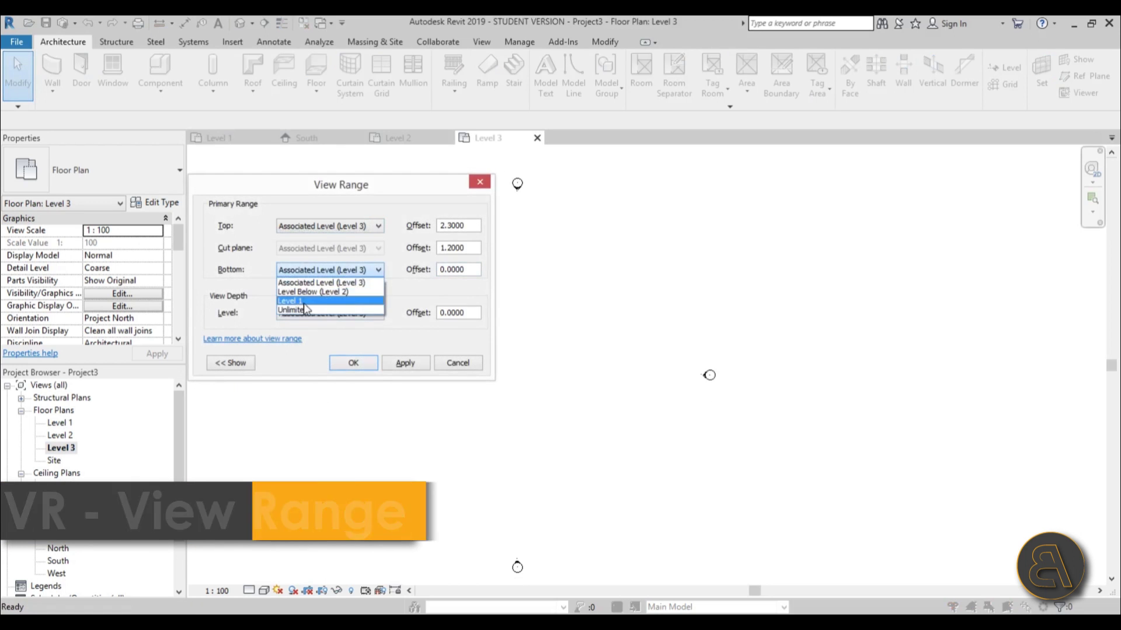
{"action": "left_click", "coordinate": [297, 318]}
{"action": "left_click", "coordinate": [297, 315]}
{"action": "left_click", "coordinate": [292, 344]}
{"action": "left_click", "coordinate": [405, 362]}
{"action": "left_click", "coordinate": [353, 363]}
{"action": "scroll", "coordinate": [496, 370], "scroll_direction": "up", "scroll_amount": 3}
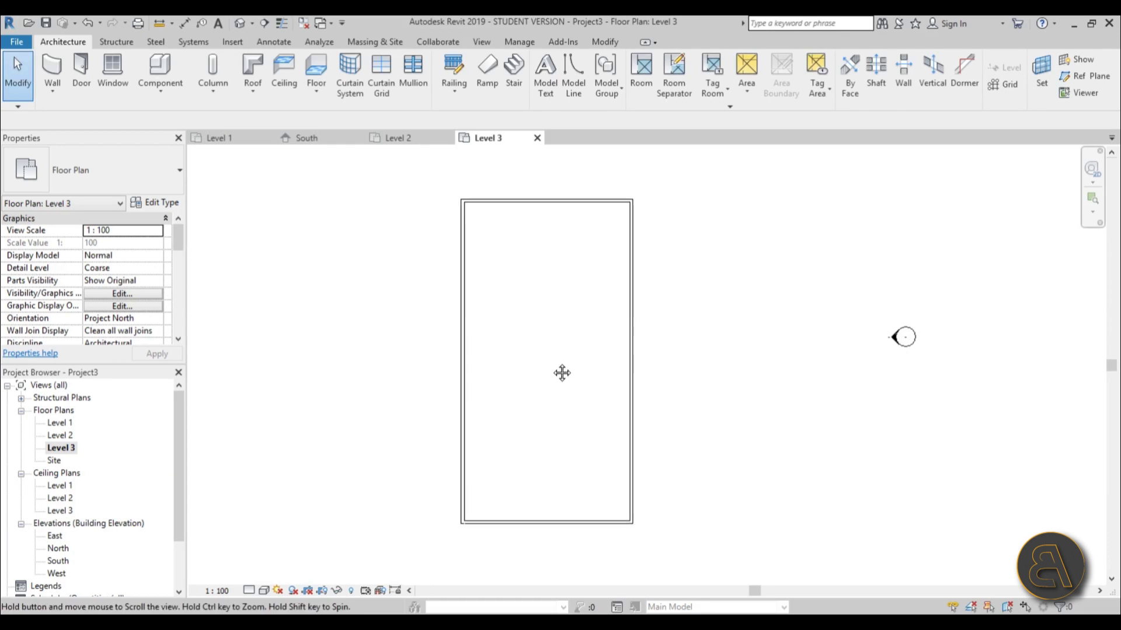
{"action": "scroll", "coordinate": [534, 383], "scroll_direction": "down", "scroll_amount": 1}
{"action": "left_click", "coordinate": [252, 67]}
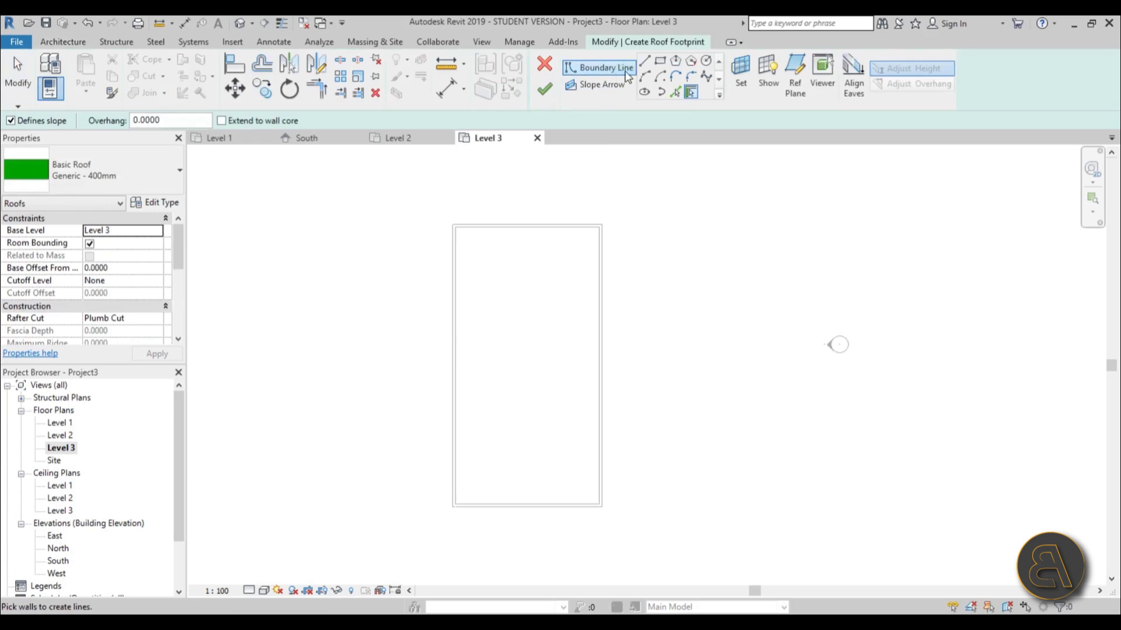
Sketch a rectangular roof footprint offset 1 around the walls and finish the roof
{"action": "left_click", "coordinate": [664, 64]}
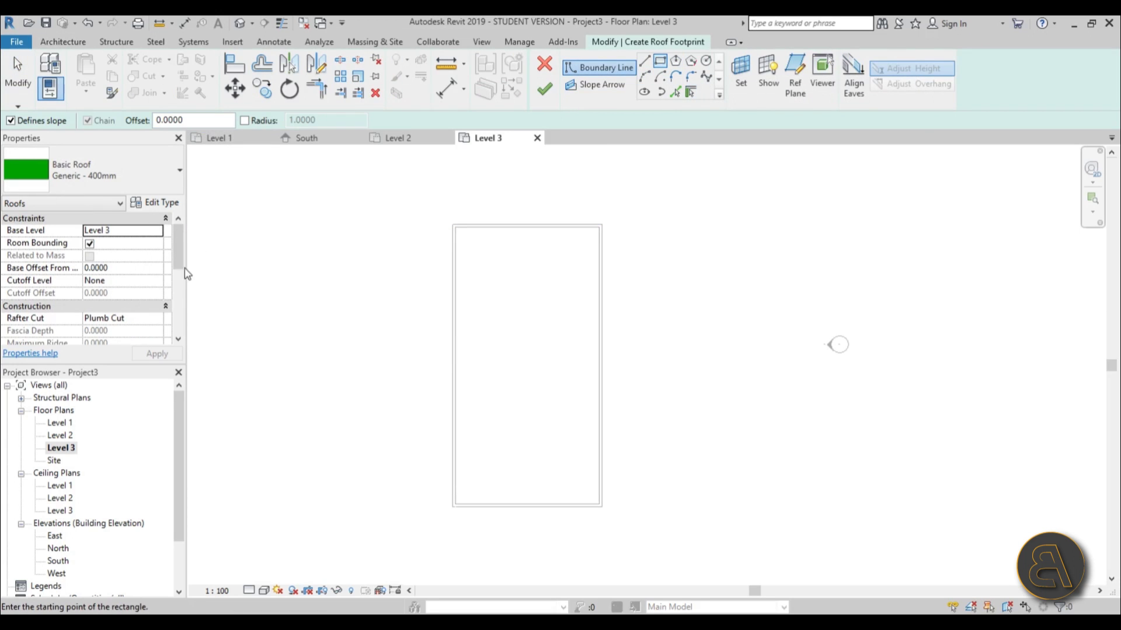
{"action": "left_click_drag", "start_coordinate": [179, 265], "coordinate": [179, 290]}
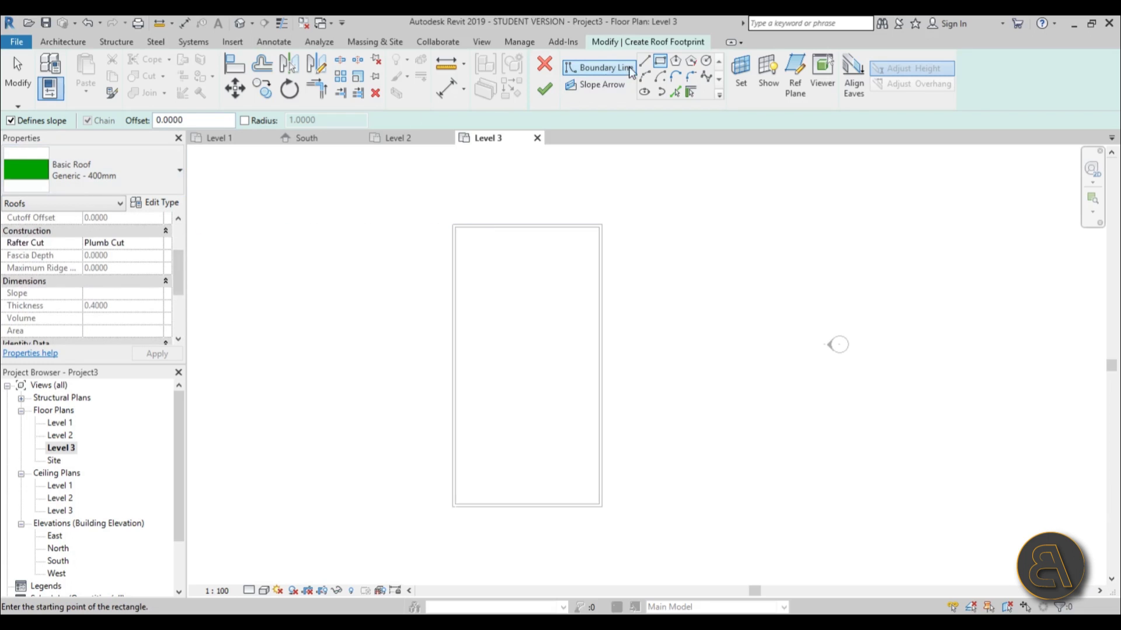
{"action": "double_click", "coordinate": [206, 124]}
{"action": "type", "text": "1"}
{"action": "key", "text": "Return"}
{"action": "left_click", "coordinate": [454, 225]}
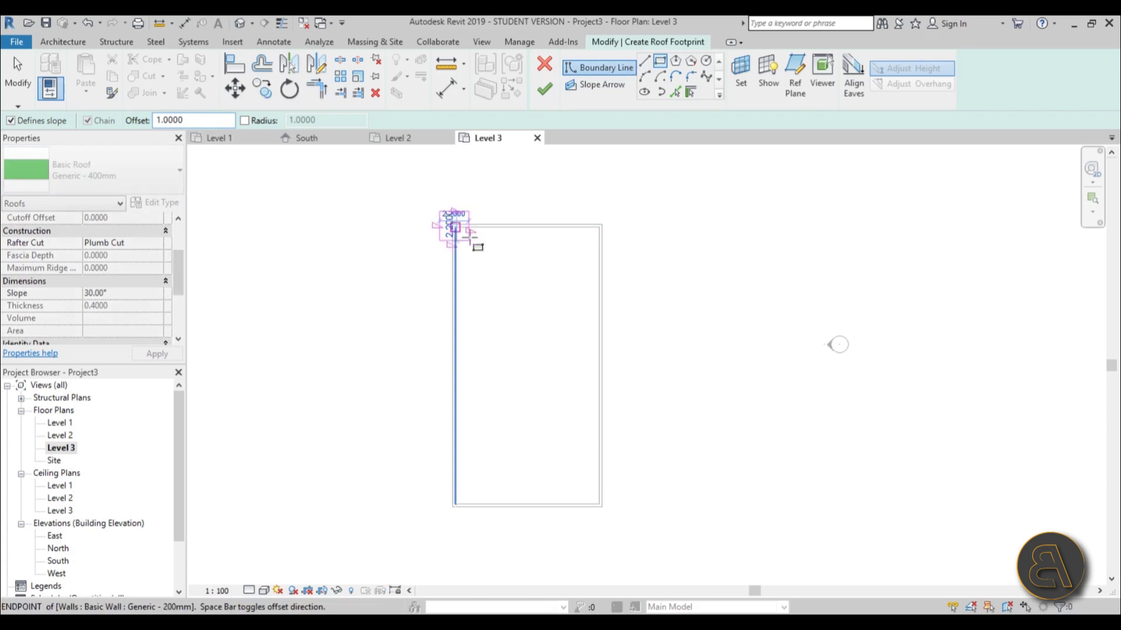
{"action": "left_click", "coordinate": [602, 506]}
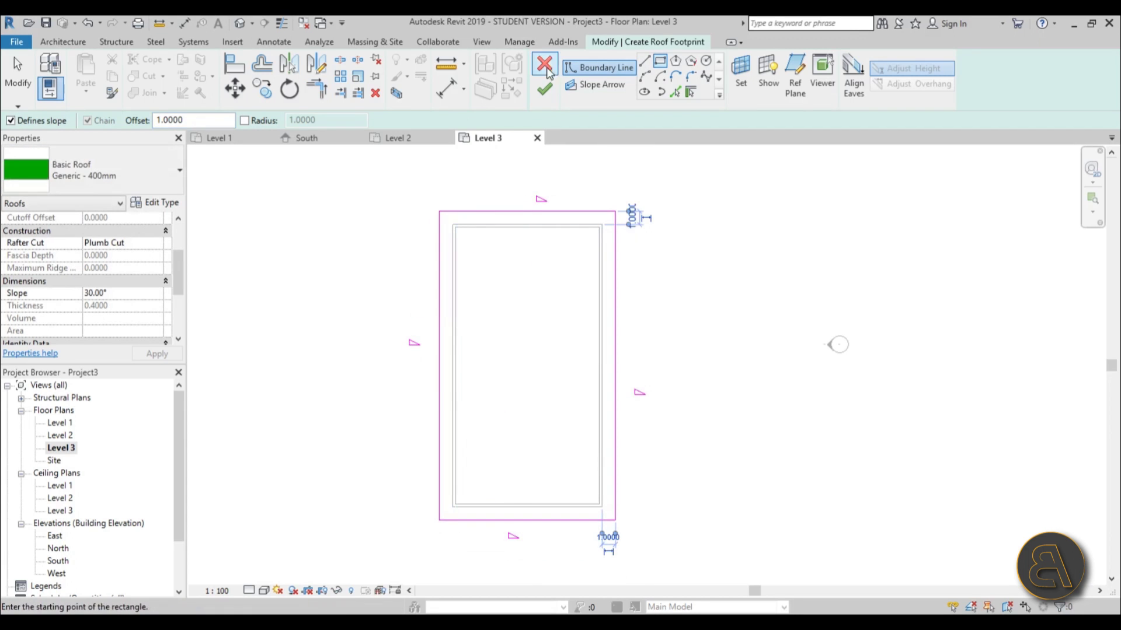
{"action": "left_click", "coordinate": [544, 87]}
Set the roof slope to 20° and view the model in 3D
{"action": "left_click", "coordinate": [130, 292]}
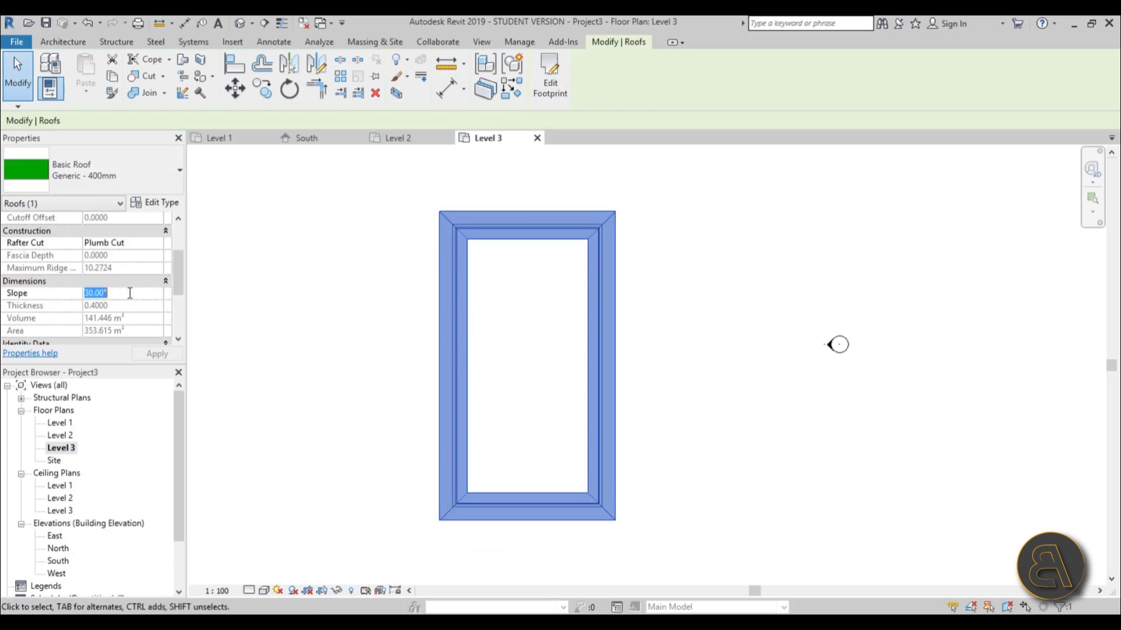
{"action": "type", "text": "25"}
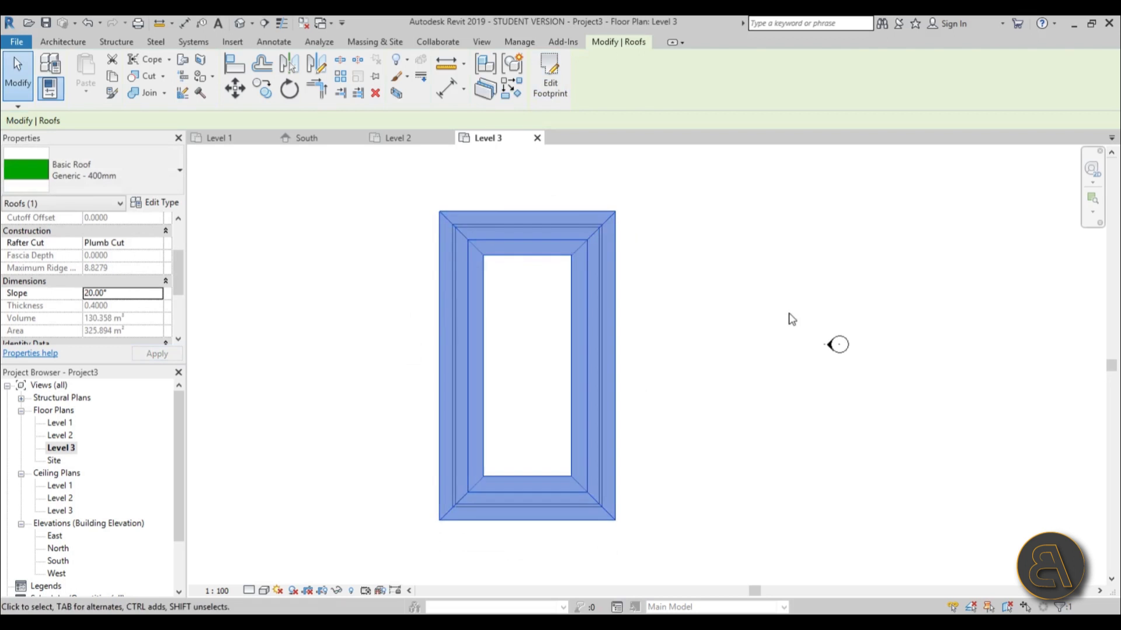
{"action": "left_click", "coordinate": [788, 317]}
{"action": "left_click", "coordinate": [238, 24]}
{"action": "mouse_move", "coordinate": [688, 169]}
{"action": "middle_mouse_down", "text": "shift"}
{"action": "mouse_move", "coordinate": [726, 155]}
{"action": "mouse_move", "coordinate": [684, 175]}
{"action": "middle_mouse_up", "text": "shift"}
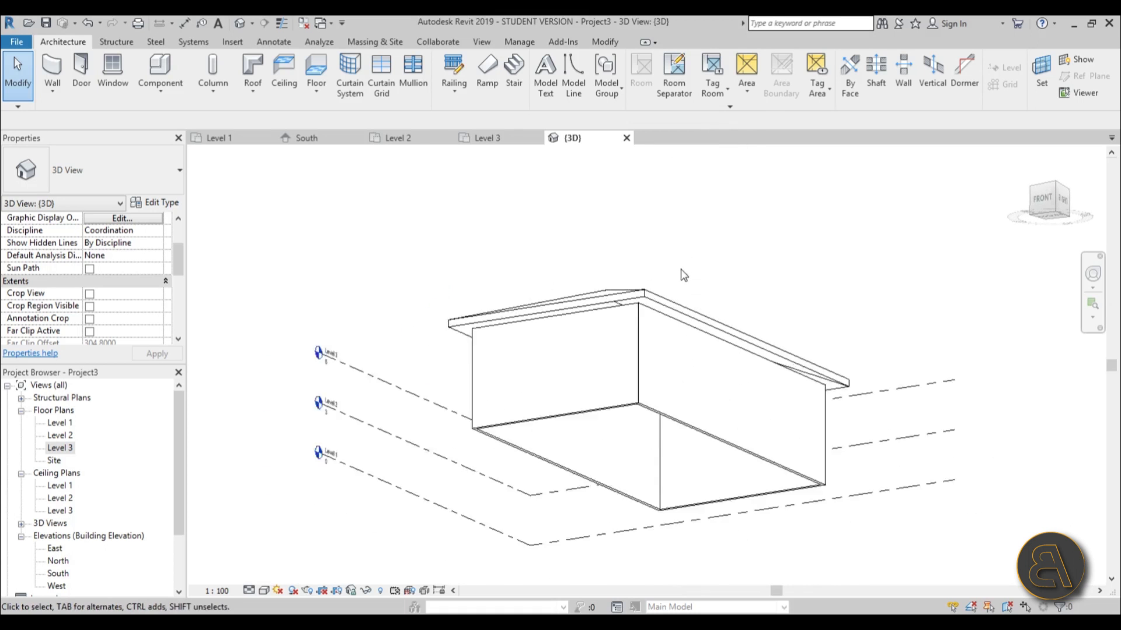
Attach the tops of all four walls to the hipped roof
{"action": "scroll", "coordinate": [679, 267], "scroll_direction": "up", "scroll_amount": 3}
{"action": "key", "text": "Tab"}
{"action": "left_click", "coordinate": [654, 328]}
{"action": "left_click", "coordinate": [647, 76]}
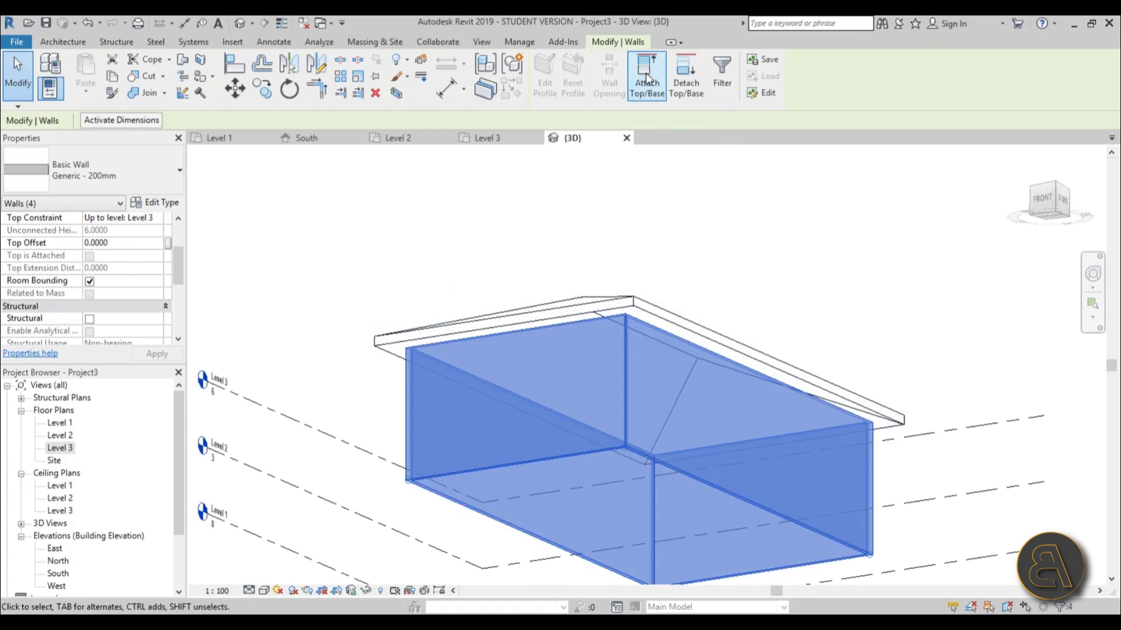
{"action": "left_click", "coordinate": [631, 299]}
{"action": "left_click", "coordinate": [586, 202]}
{"action": "middle_click_drag", "start_coordinate": [586, 202], "coordinate": [442, 272], "text": "shift"}
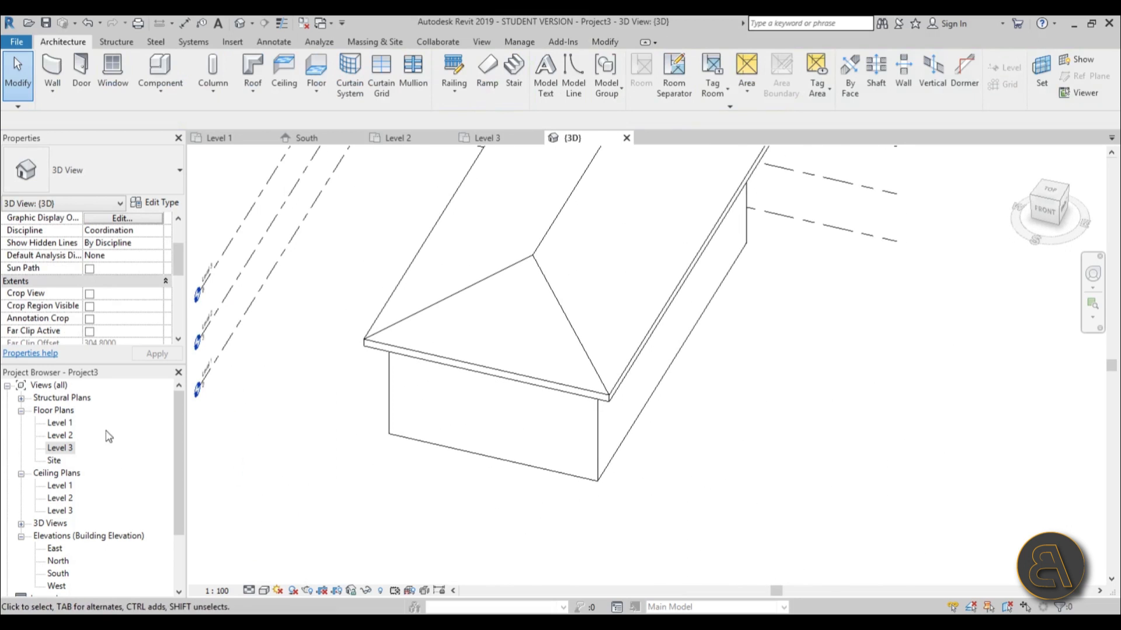
Open the Level 1 floor plan and frame the rectangular building
{"action": "double_click", "coordinate": [60, 423]}
{"action": "middle_click_drag", "start_coordinate": [493, 401], "coordinate": [430, 393]}
{"action": "scroll", "coordinate": [323, 383], "scroll_direction": "up", "scroll_amount": 1}
{"action": "scroll", "coordinate": [458, 402], "scroll_direction": "up", "scroll_amount": 1}
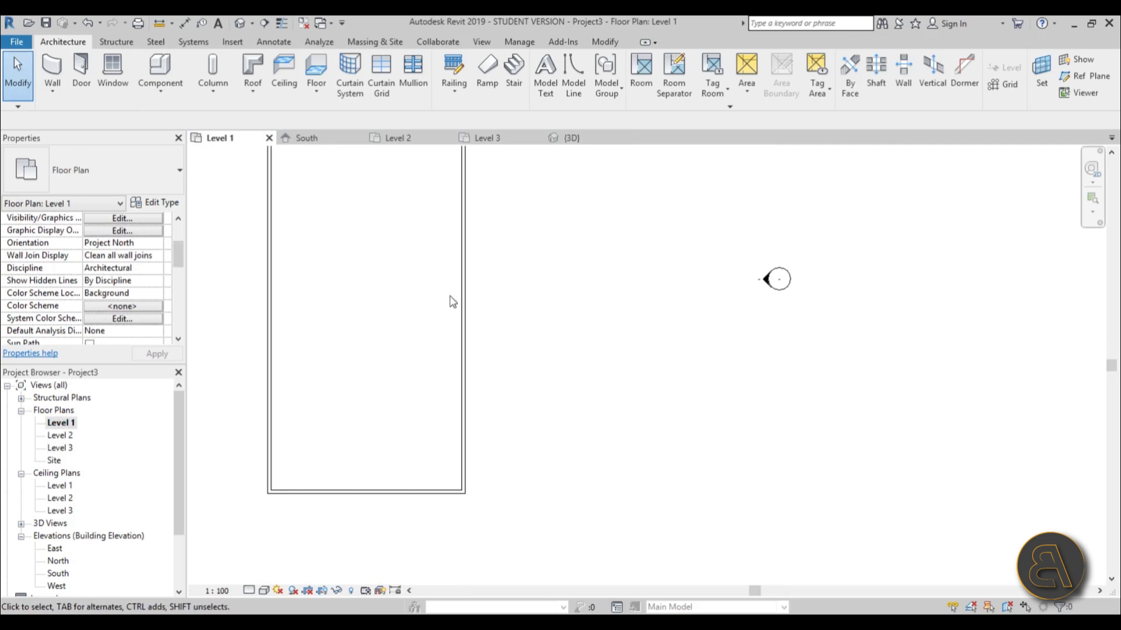
Draw three walls forming a small wing off the building's right wall
{"action": "key", "text": "w"}
{"action": "key", "text": "a"}
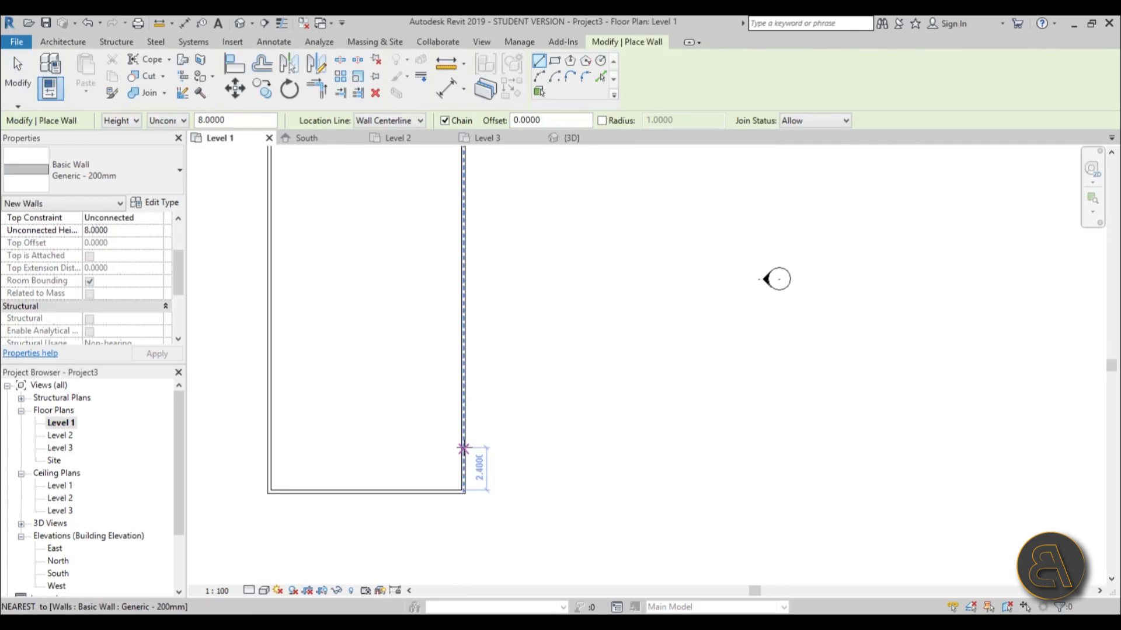
{"action": "left_click", "coordinate": [464, 447]}
{"action": "left_click", "coordinate": [578, 446]}
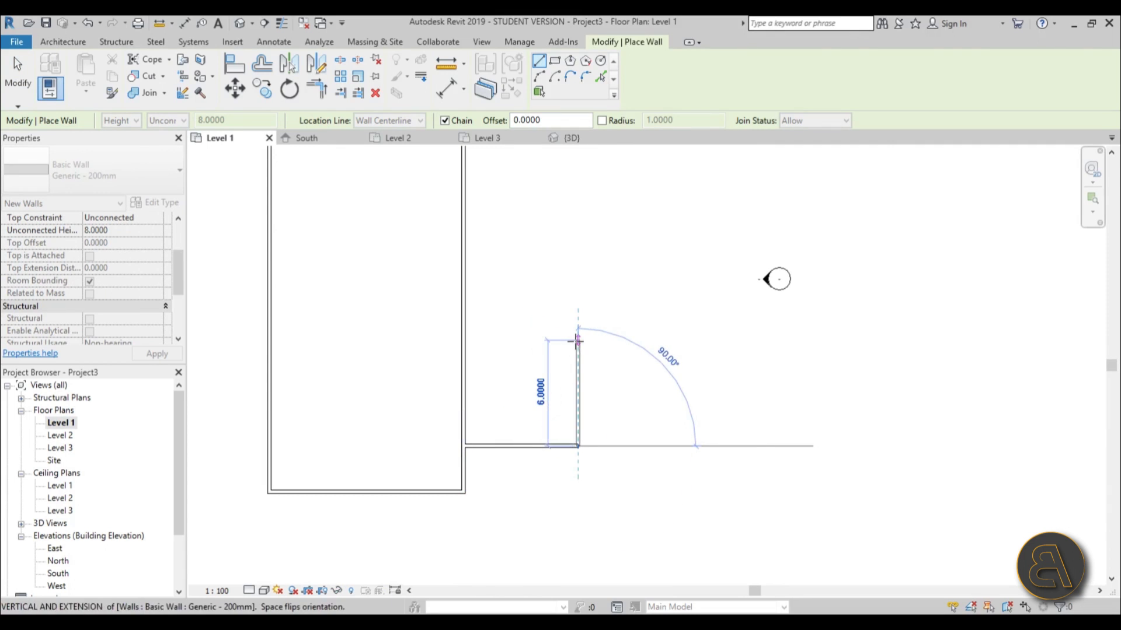
{"action": "left_click", "coordinate": [578, 341]}
{"action": "left_click", "coordinate": [464, 340]}
{"action": "scroll", "coordinate": [531, 384], "scroll_direction": "down", "scroll_amount": 2}
{"action": "key", "text": "Escape"}
{"action": "key", "text": "Escape"}
{"action": "scroll", "coordinate": [548, 409], "scroll_direction": "up", "scroll_amount": 1}
Drag the wing's walls to enlarge it, pushing the right wall out to 8.9
{"action": "left_click_drag", "start_coordinate": [538, 399], "coordinate": [537, 383]}
{"action": "left_click_drag", "start_coordinate": [587, 435], "coordinate": [628, 441]}
{"action": "left_click_drag", "start_coordinate": [537, 383], "coordinate": [527, 363]}
{"action": "left_click", "coordinate": [545, 327]}
{"action": "scroll", "coordinate": [545, 327], "scroll_direction": "down", "scroll_amount": 1}
{"action": "scroll", "coordinate": [578, 388], "scroll_direction": "up", "scroll_amount": 1}
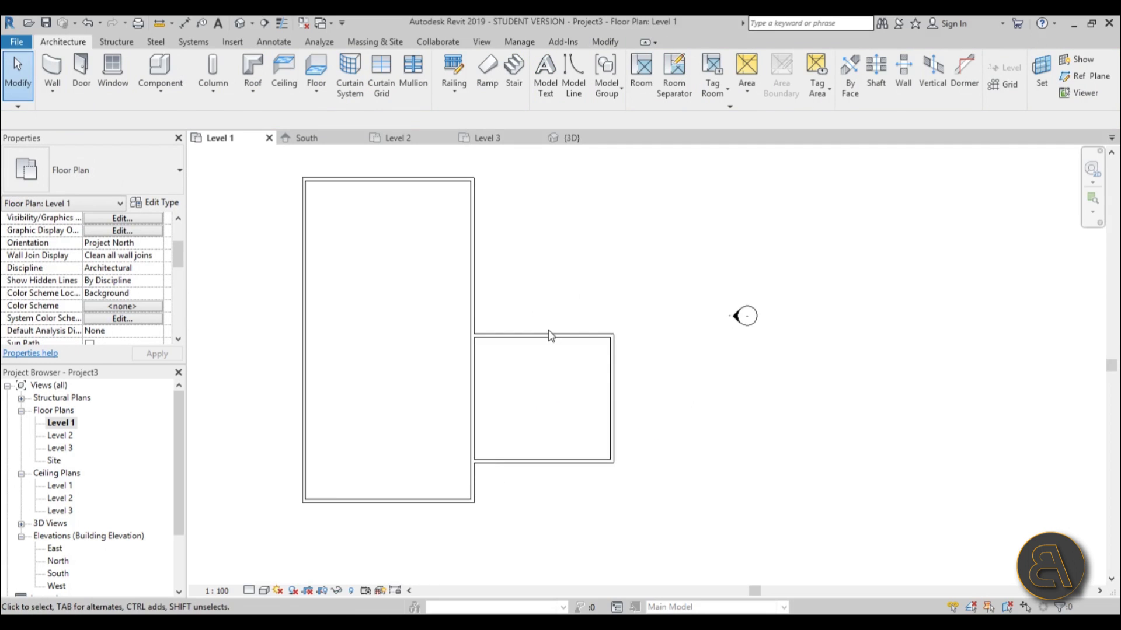
Set the wing walls' top constraint to Up to level: Level 2 and open the Level 2 plan
{"action": "key", "text": "Tab"}
{"action": "left_click", "coordinate": [550, 336]}
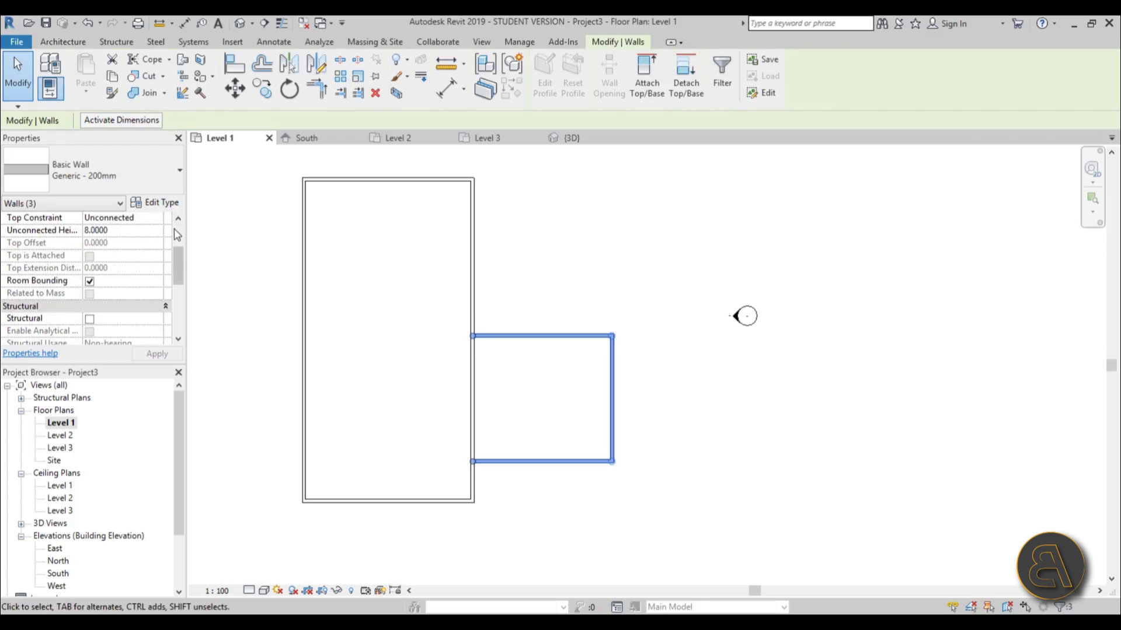
{"action": "left_click", "coordinate": [162, 220]}
{"action": "left_click", "coordinate": [160, 222]}
{"action": "left_click", "coordinate": [117, 239]}
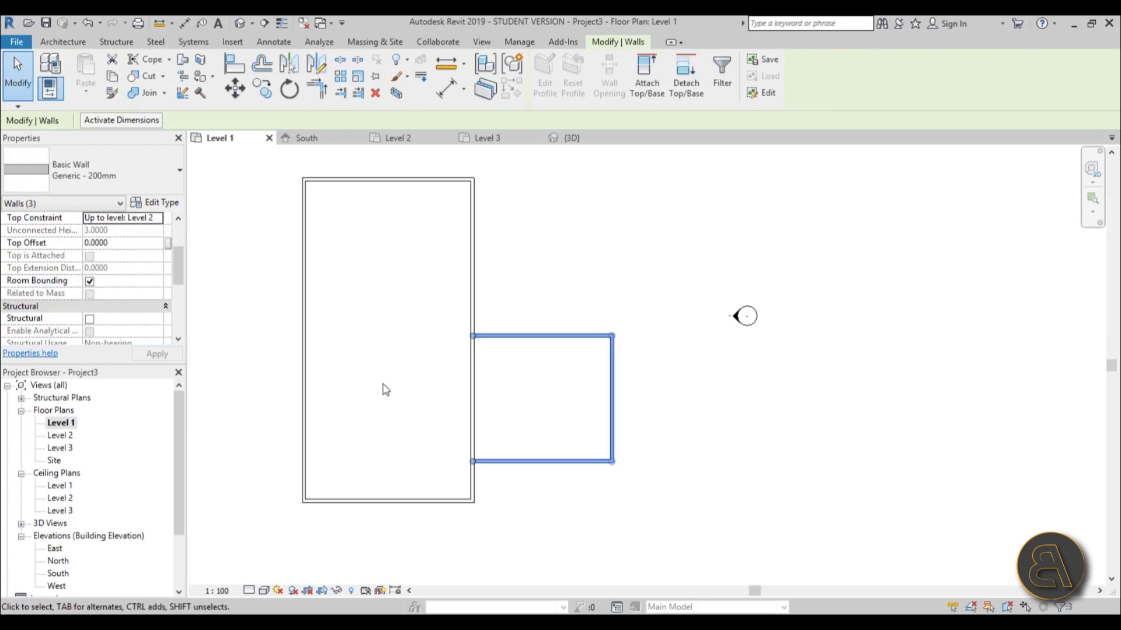
{"action": "left_click", "coordinate": [380, 306]}
{"action": "double_click", "coordinate": [60, 435]}
Sketch a rectangular Roof by Footprint boundary around the wing with offset 1.0
{"action": "middle_click_drag", "start_coordinate": [726, 413], "coordinate": [443, 395]}
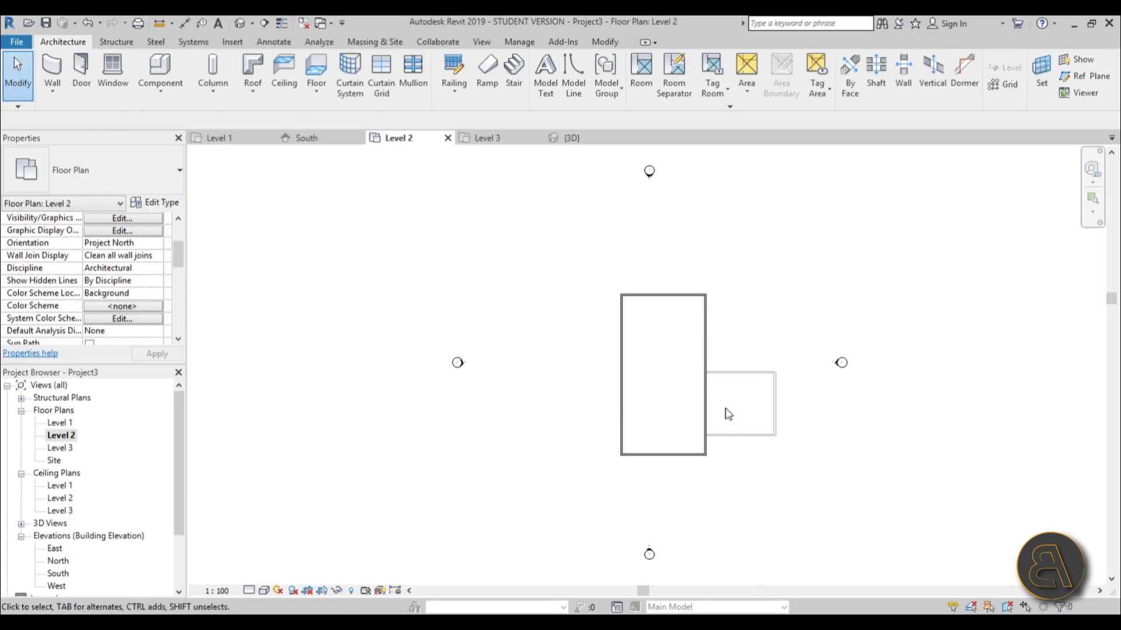
{"action": "scroll", "coordinate": [443, 395], "scroll_direction": "up", "scroll_amount": 4}
{"action": "middle_click_drag", "start_coordinate": [451, 280], "coordinate": [435, 245]}
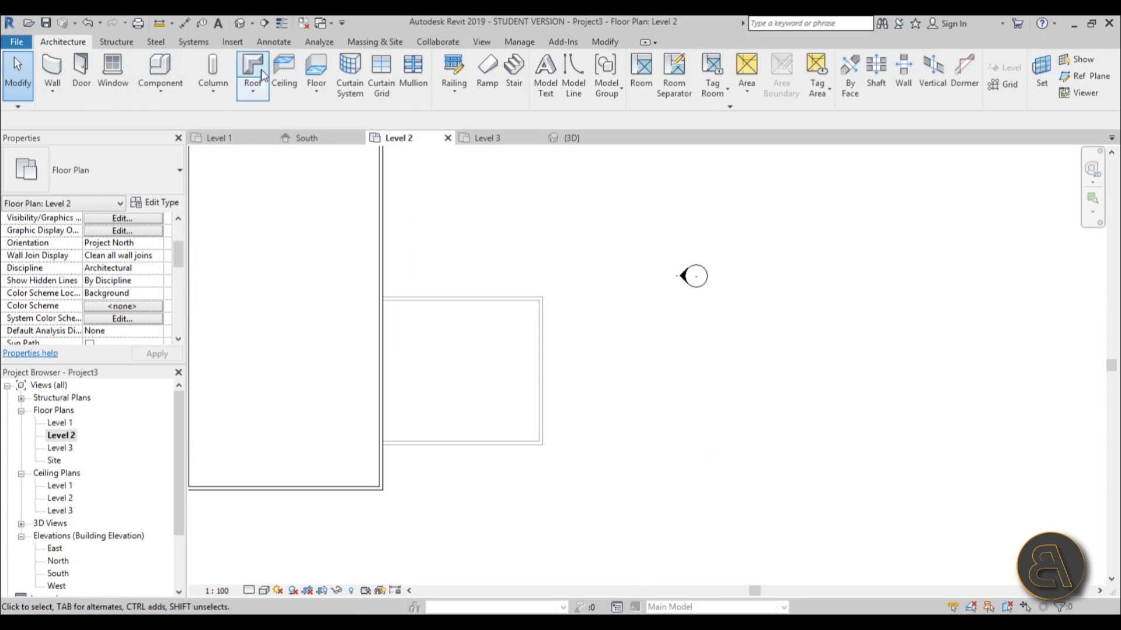
{"action": "left_click", "coordinate": [253, 87]}
{"action": "left_click", "coordinate": [268, 117]}
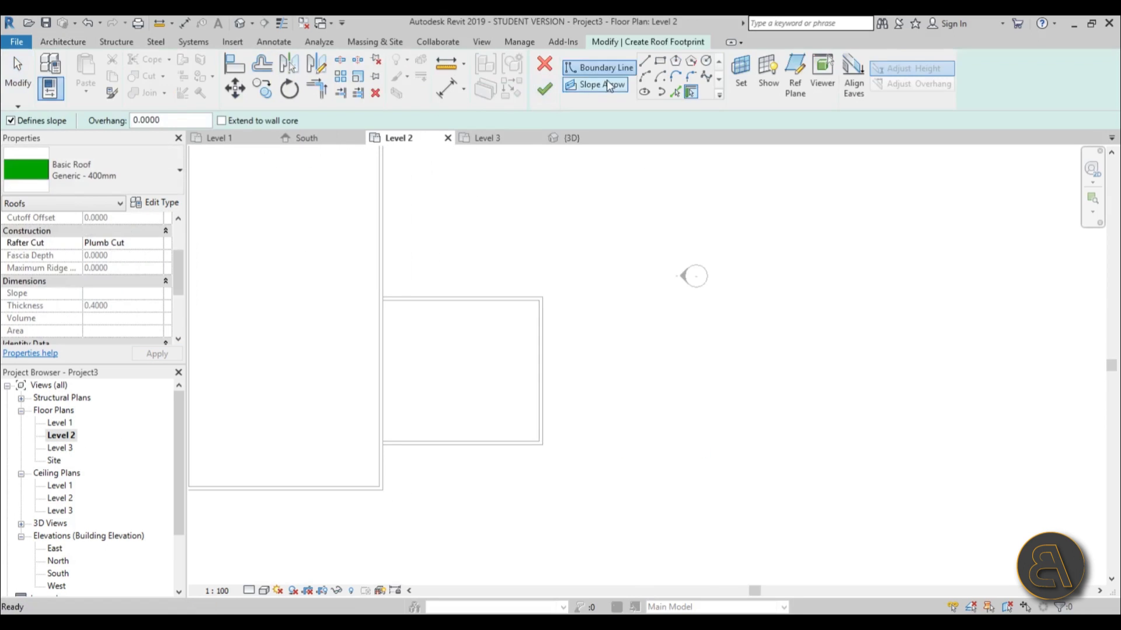
{"action": "left_click", "coordinate": [660, 61]}
{"action": "double_click", "coordinate": [199, 116]}
{"action": "type", "text": "1"}
{"action": "key", "text": "Return"}
{"action": "left_click", "coordinate": [384, 298]}
{"action": "left_click", "coordinate": [541, 445]}
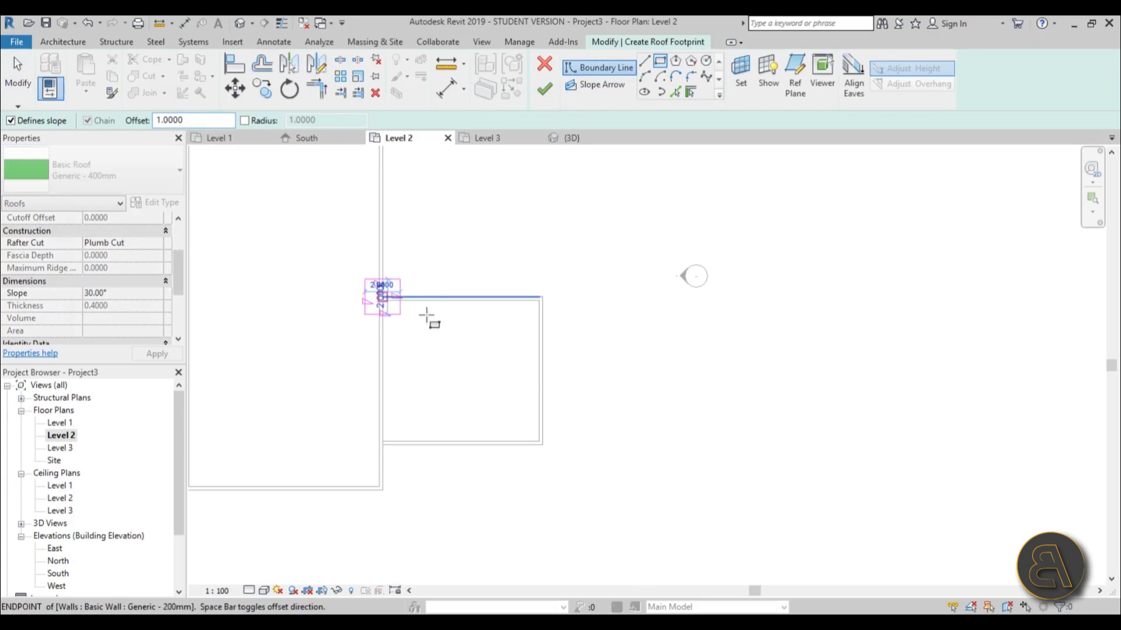
{"action": "key", "text": "Escape"}
Uncheck Defines Slope on the edge against the main building, slope the other three edges, and finish
{"action": "left_click", "coordinate": [372, 376]}
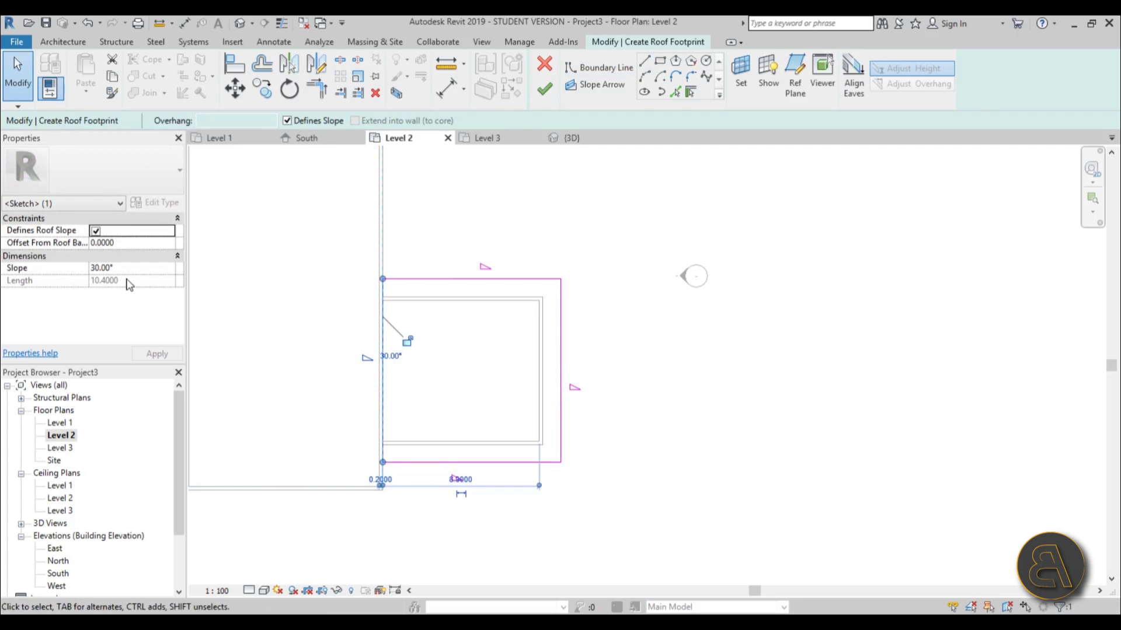
{"action": "left_click", "coordinate": [287, 120]}
{"action": "mouse_move", "coordinate": [666, 537]}
{"action": "left_mouse_down"}
{"action": "mouse_move", "coordinate": [607, 426]}
{"action": "mouse_move", "coordinate": [188, 282]}
{"action": "left_mouse_up"}
{"action": "left_click", "coordinate": [165, 267]}
{"action": "left_click", "coordinate": [157, 354]}
{"action": "left_click", "coordinate": [545, 89]}
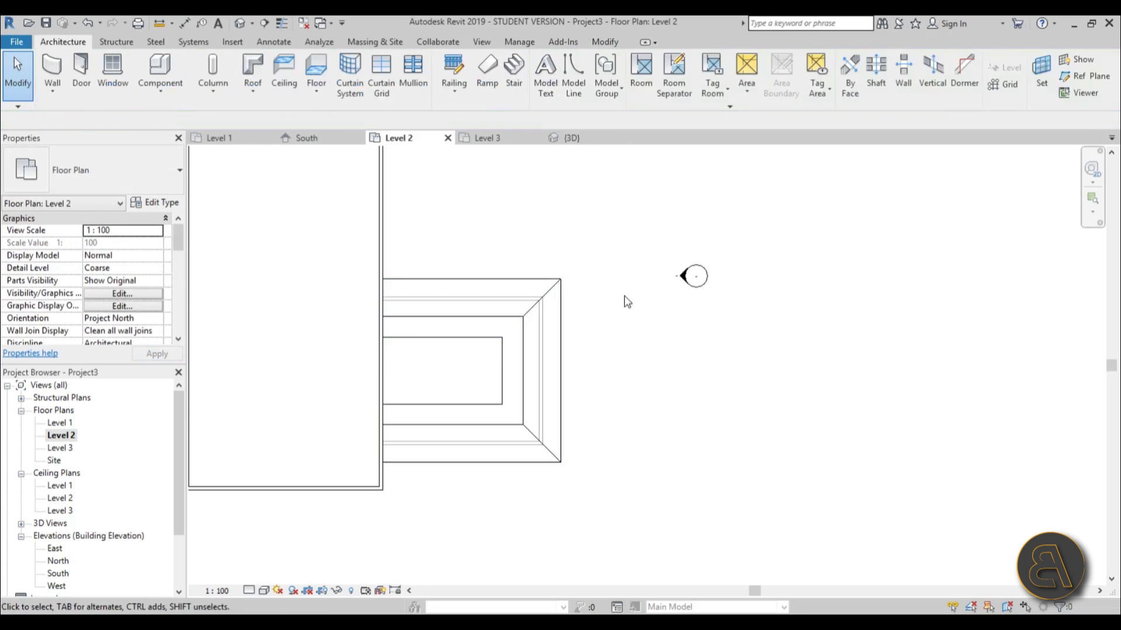
In the 3D view, attach the wing walls' tops to the new roof
{"action": "scroll", "coordinate": [641, 315], "scroll_direction": "down", "scroll_amount": 3}
{"action": "left_click", "coordinate": [240, 23]}
{"action": "middle_click_drag", "start_coordinate": [750, 432], "coordinate": [646, 200], "text": "shift"}
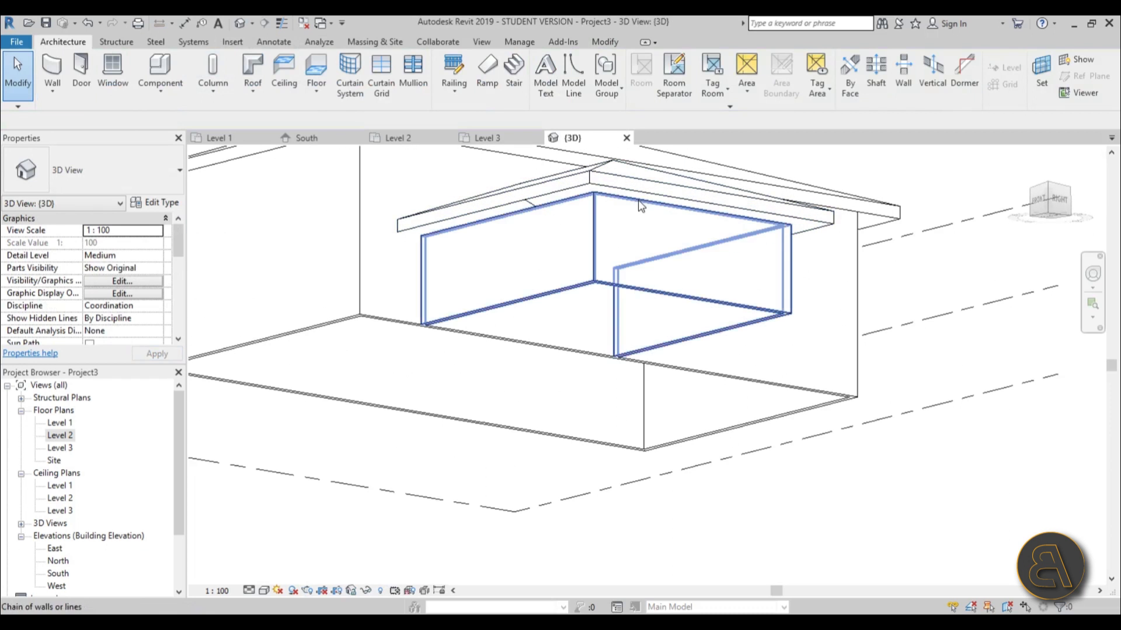
{"action": "key", "text": "Tab"}
{"action": "left_click", "coordinate": [641, 204]}
{"action": "left_click", "coordinate": [646, 73]}
{"action": "left_click", "coordinate": [642, 198]}
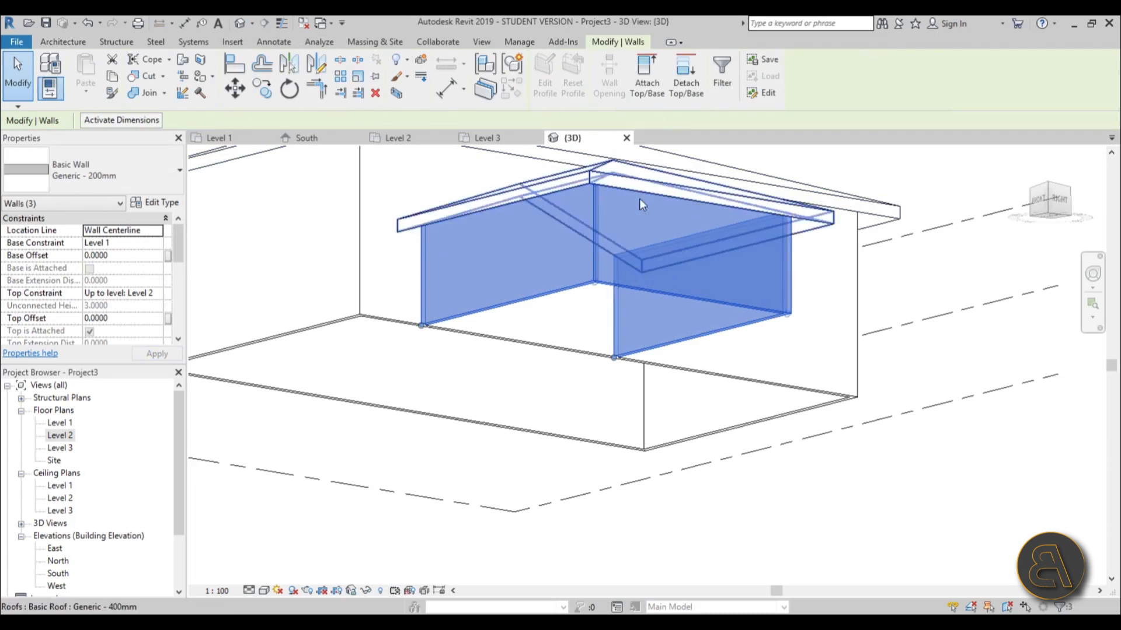
{"action": "scroll", "coordinate": [409, 260], "scroll_direction": "down", "scroll_amount": 3}
{"action": "key", "text": "Escape"}
{"action": "middle_click_drag", "start_coordinate": [367, 246], "coordinate": [514, 490], "text": "shift"}
Orbit the 3D view to inspect both hipped roofs, then show the Manage tools
{"action": "middle_click_drag", "start_coordinate": [631, 479], "coordinate": [629, 367]}
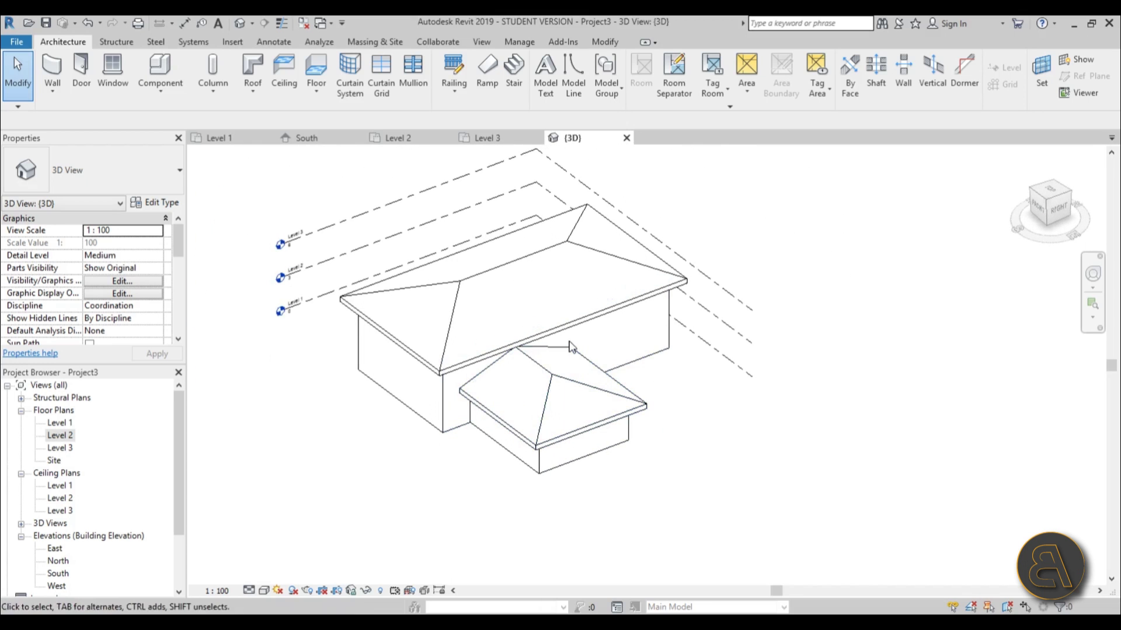
{"action": "middle_click_drag", "start_coordinate": [569, 349], "coordinate": [654, 391], "text": "shift"}
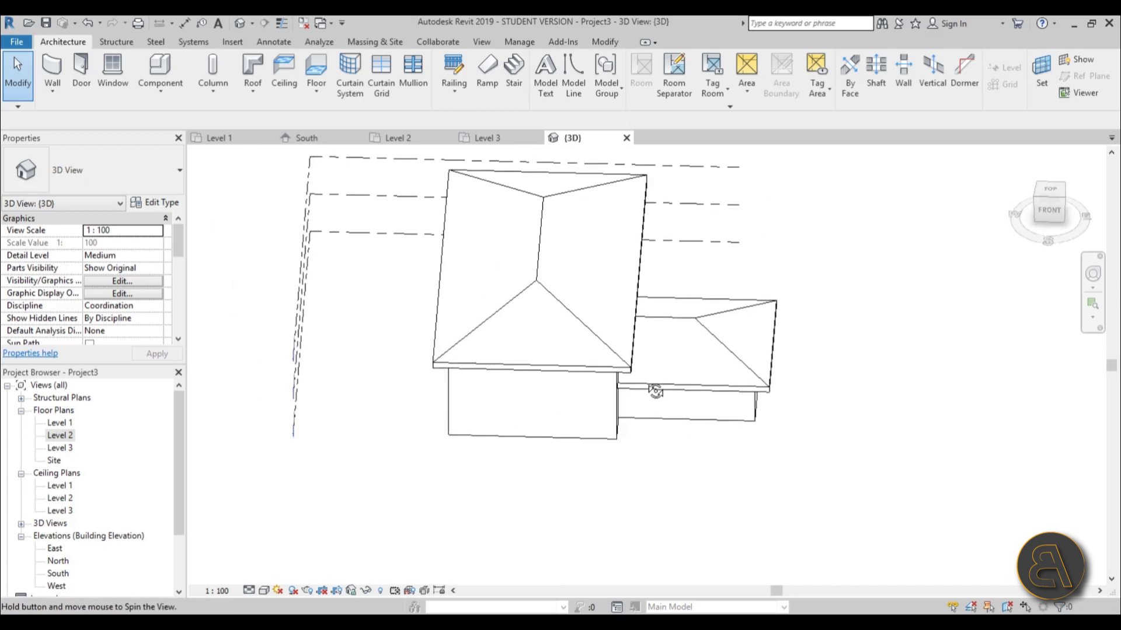
{"action": "middle_click_drag", "start_coordinate": [663, 300], "coordinate": [381, 251], "text": "shift"}
{"action": "middle_click_drag", "start_coordinate": [492, 397], "coordinate": [257, 374], "text": "shift"}
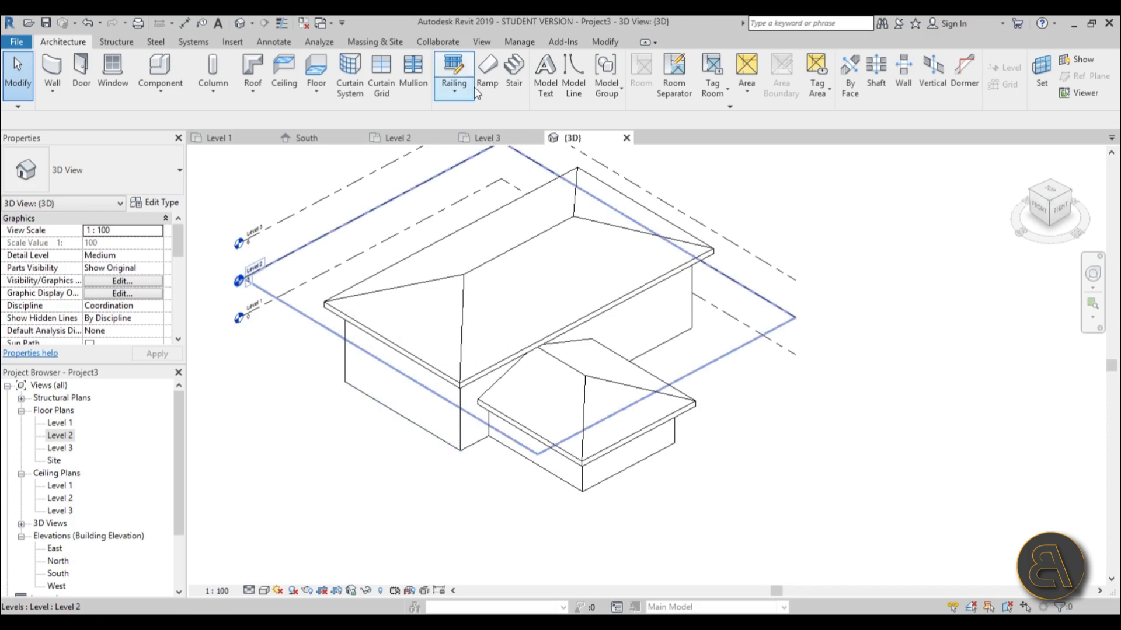
{"action": "left_click", "coordinate": [525, 40]}
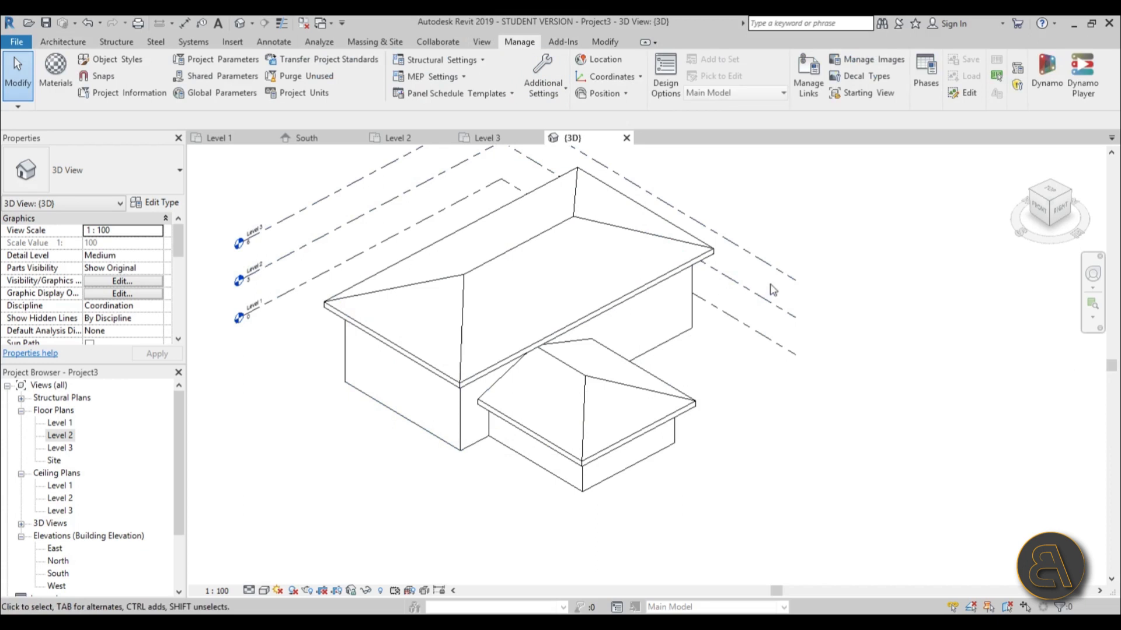
In the Phases dialog, rename New Construction to New Construction 1
{"action": "left_click", "coordinate": [932, 88]}
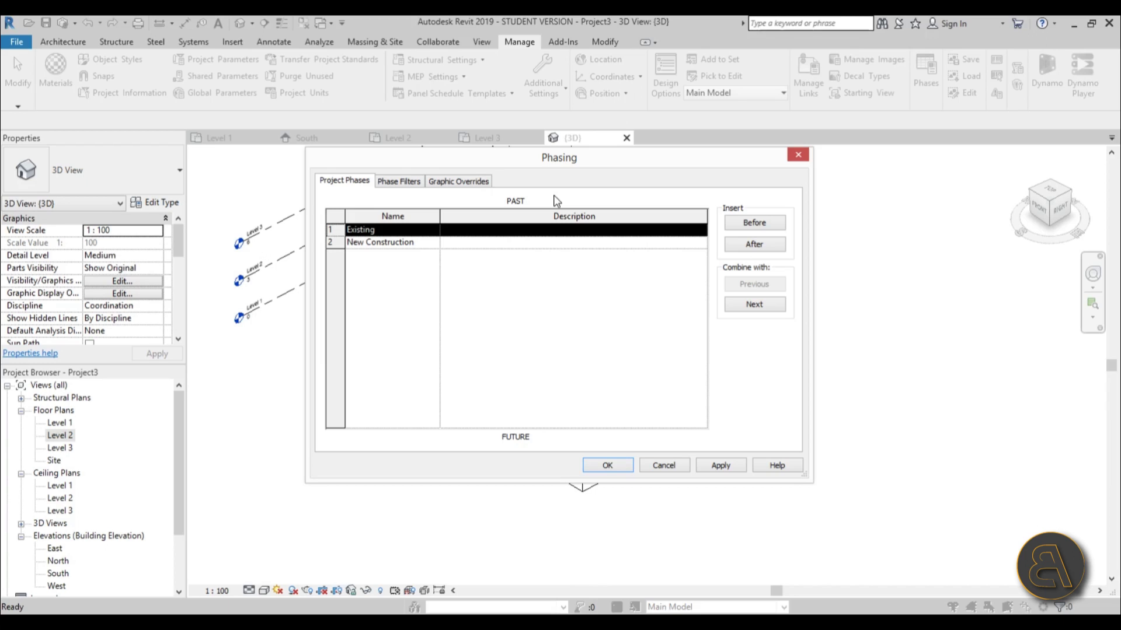
{"action": "left_click", "coordinate": [409, 247]}
{"action": "left_click", "coordinate": [416, 244]}
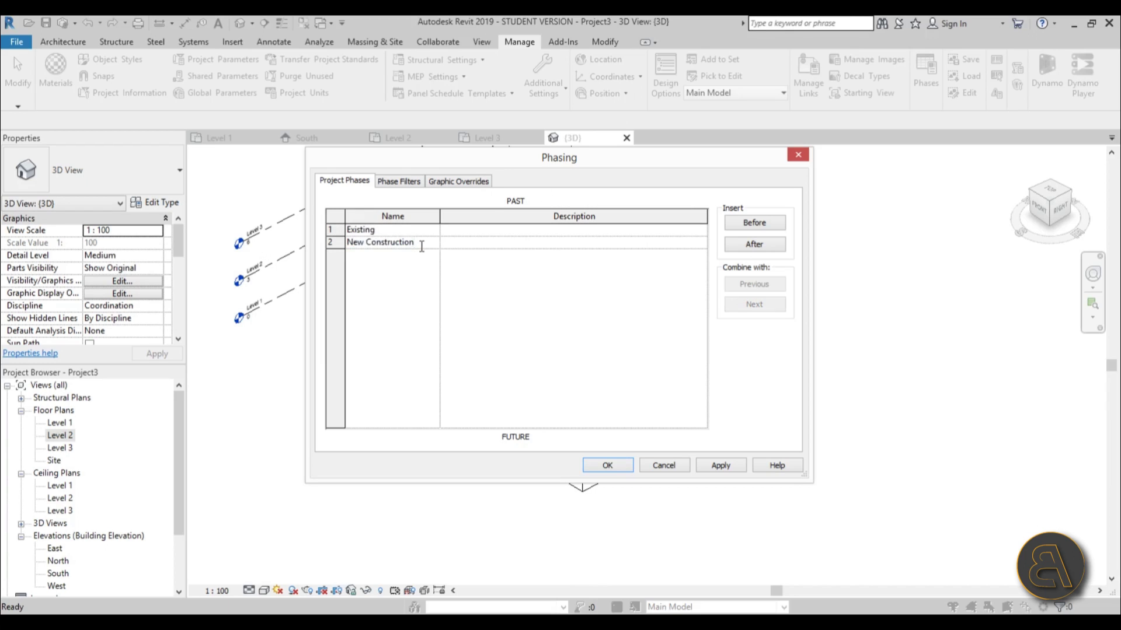
{"action": "type", "text": "1"}
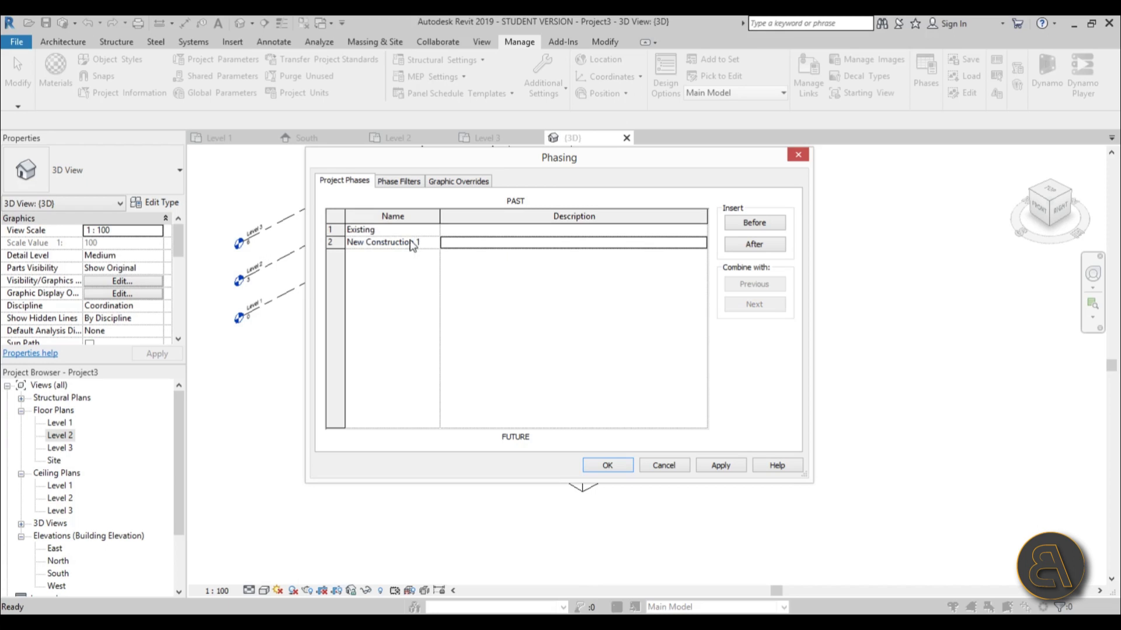
{"action": "left_click", "coordinate": [334, 242]}
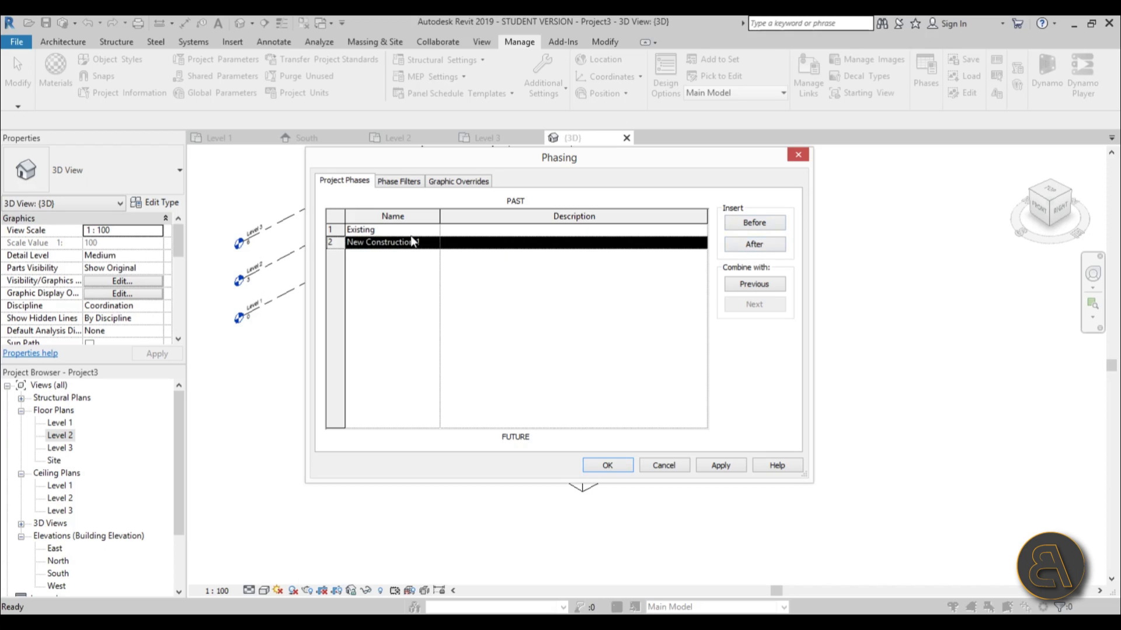
Insert a phase after it named New Construction 2, apply and confirm
{"action": "left_click", "coordinate": [752, 246]}
{"action": "left_click", "coordinate": [382, 256]}
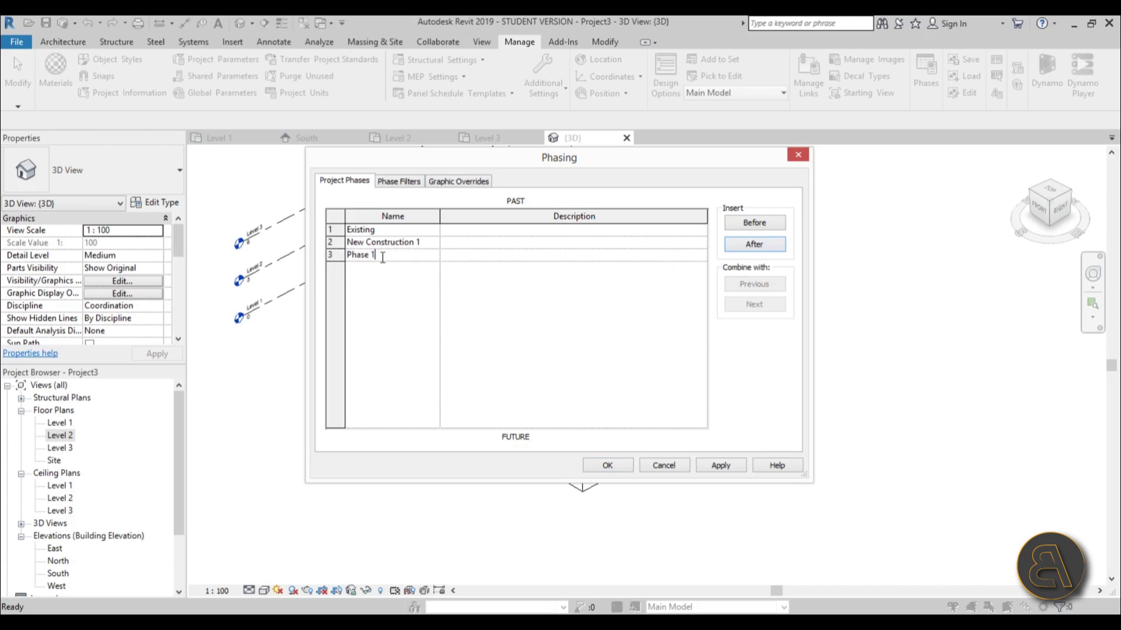
{"action": "left_click_drag", "start_coordinate": [382, 256], "coordinate": [282, 267]}
{"action": "type", "text": "New Construction 2"}
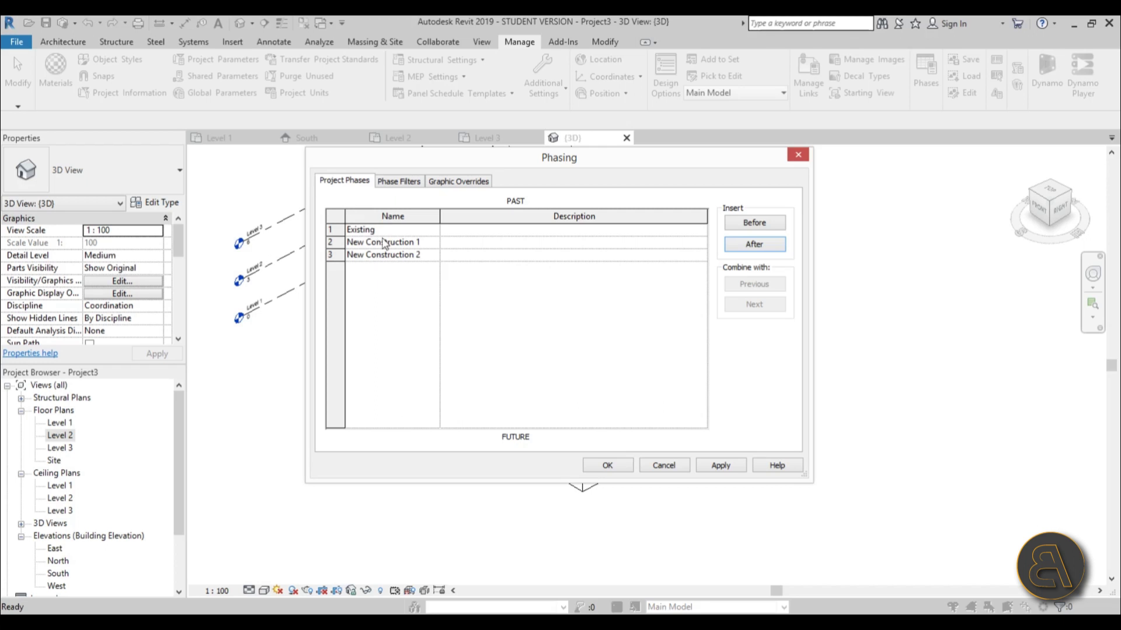
{"action": "left_click", "coordinate": [727, 466]}
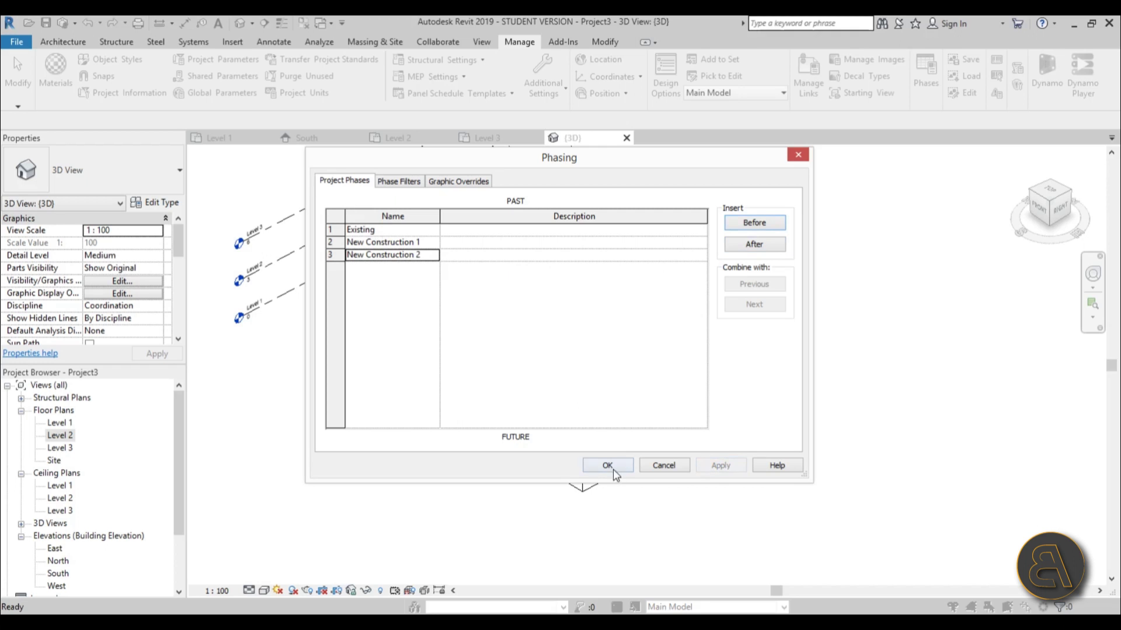
{"action": "left_click", "coordinate": [607, 466]}
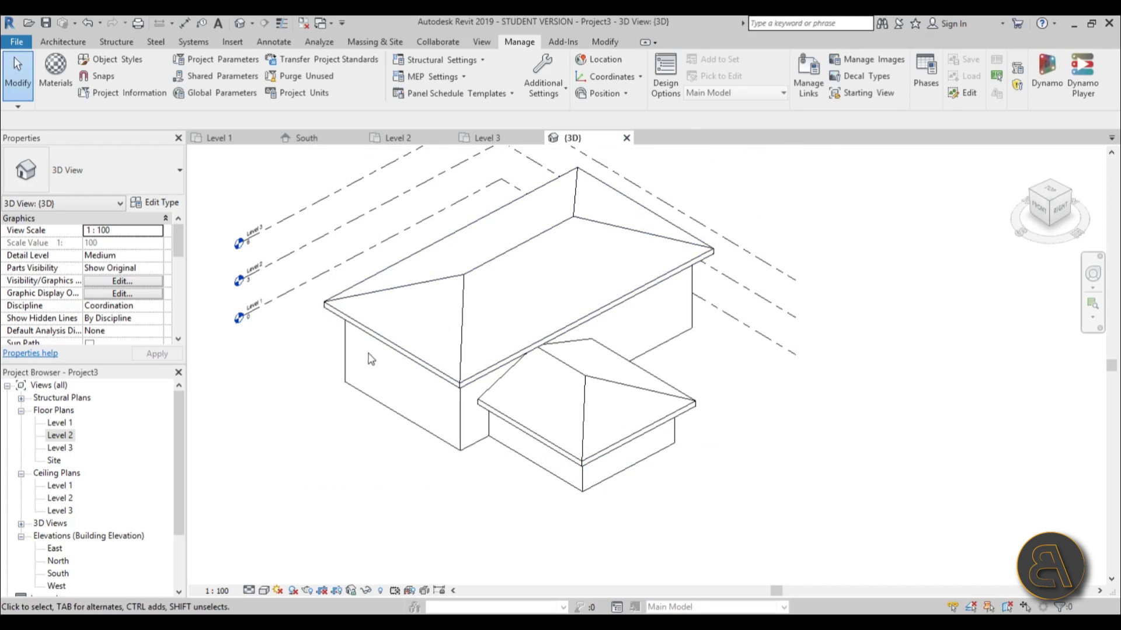
Open the Level 1 plan, set its Phase Filter to Show All, and check the shared wall's phase
{"action": "middle_click_drag", "start_coordinate": [840, 234], "coordinate": [848, 247]}
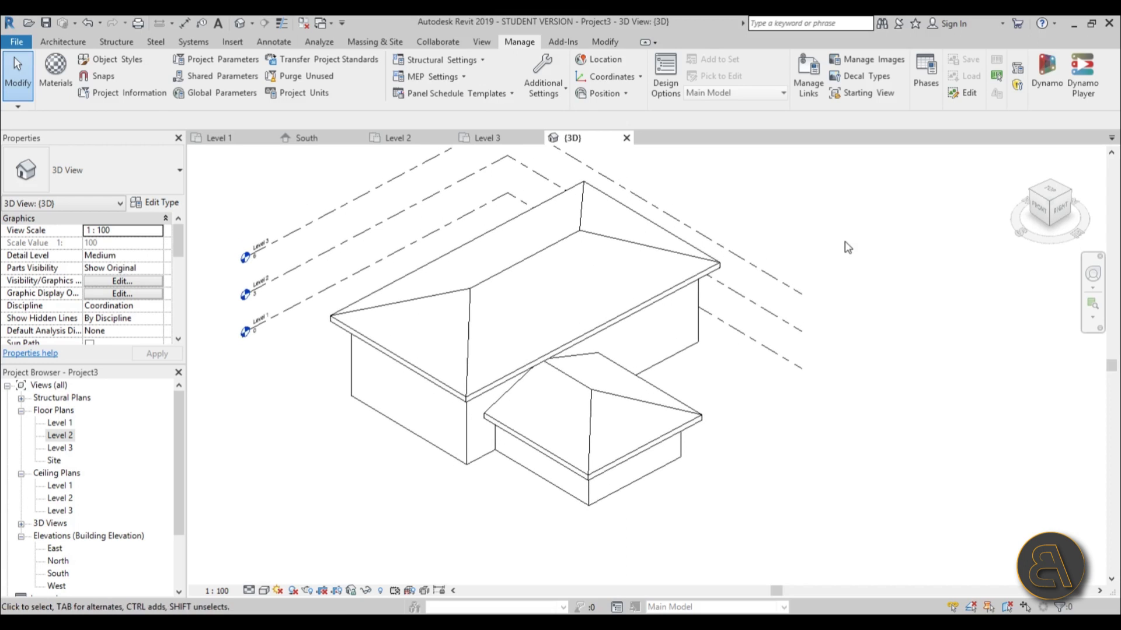
{"action": "double_click", "coordinate": [61, 423]}
{"action": "left_click_drag", "start_coordinate": [178, 237], "coordinate": [177, 329]}
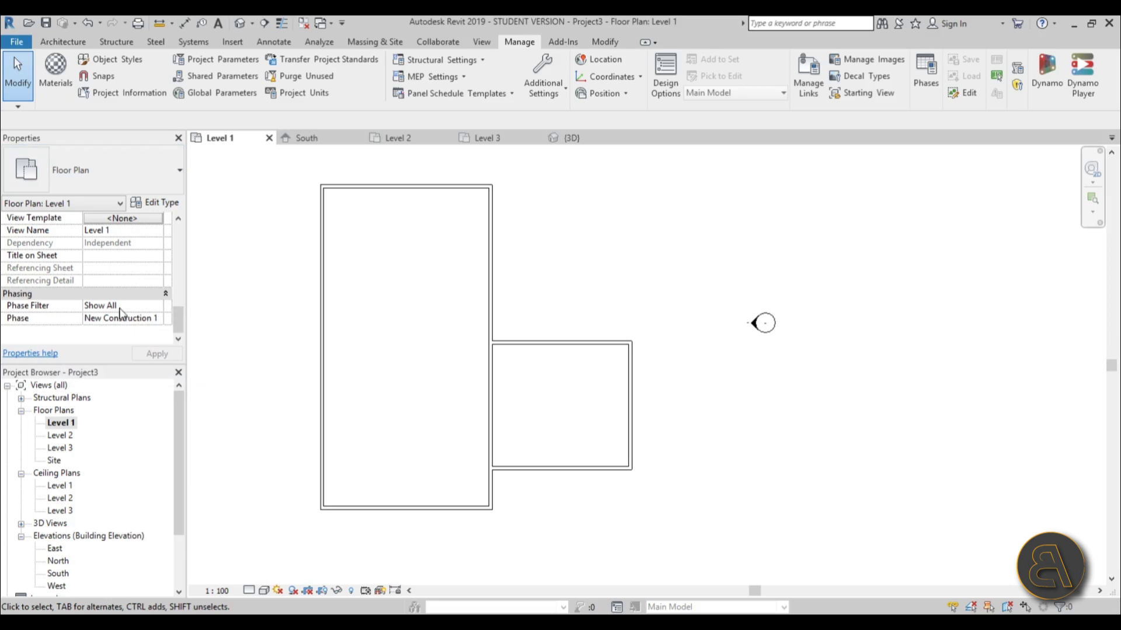
{"action": "left_click", "coordinate": [159, 307]}
{"action": "left_click", "coordinate": [158, 306]}
{"action": "left_click", "coordinate": [157, 306]}
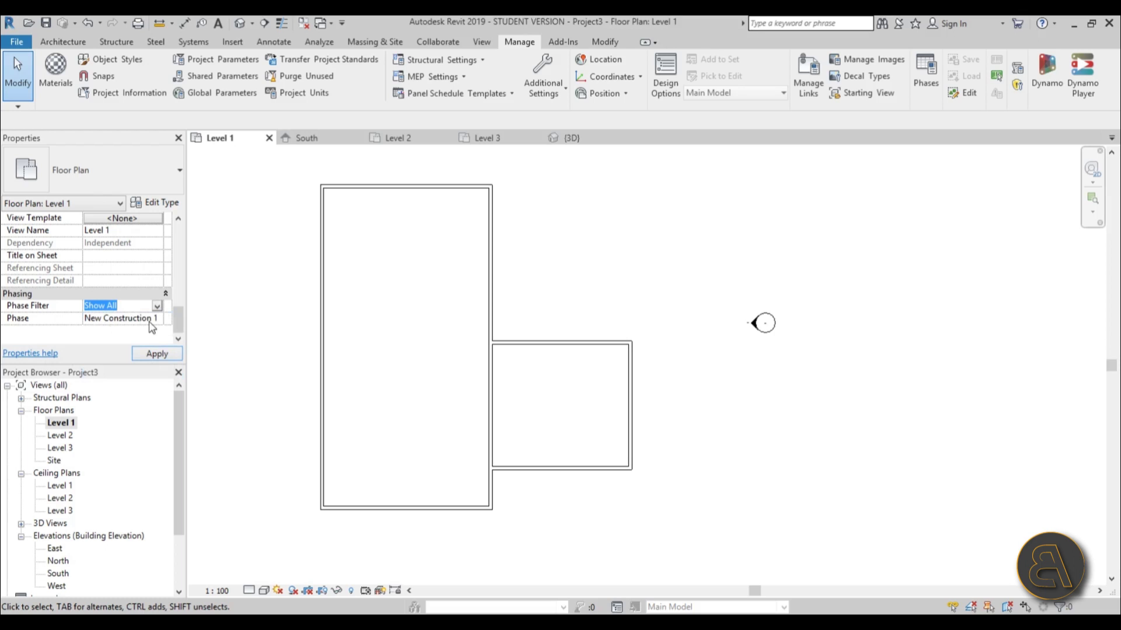
{"action": "middle_click_drag", "start_coordinate": [325, 380], "coordinate": [366, 380]}
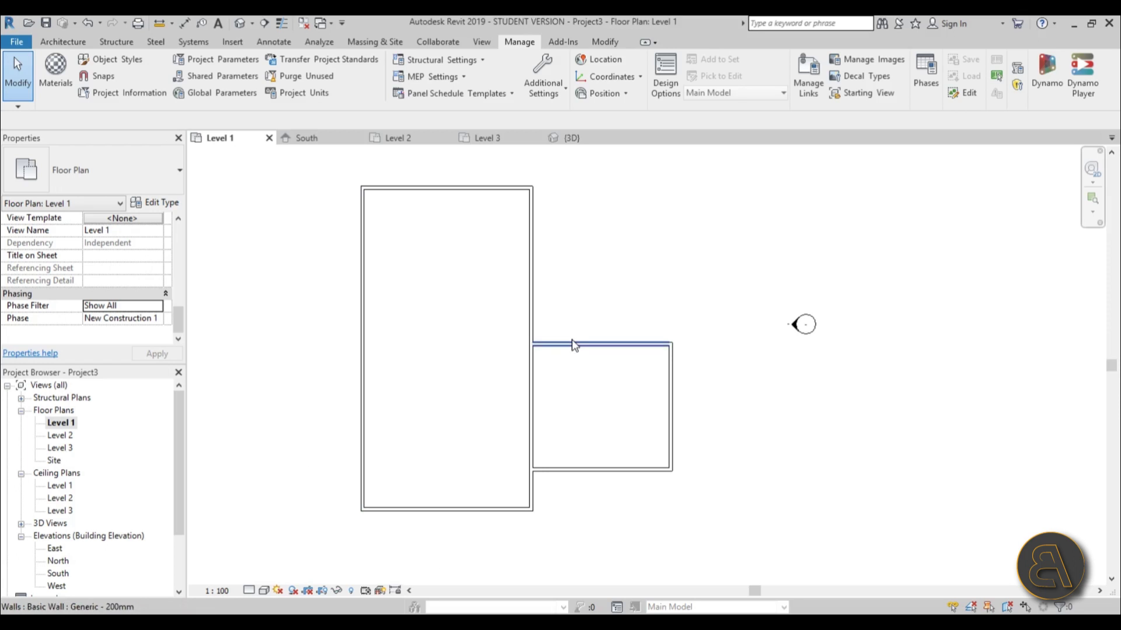
{"action": "left_click", "coordinate": [536, 312]}
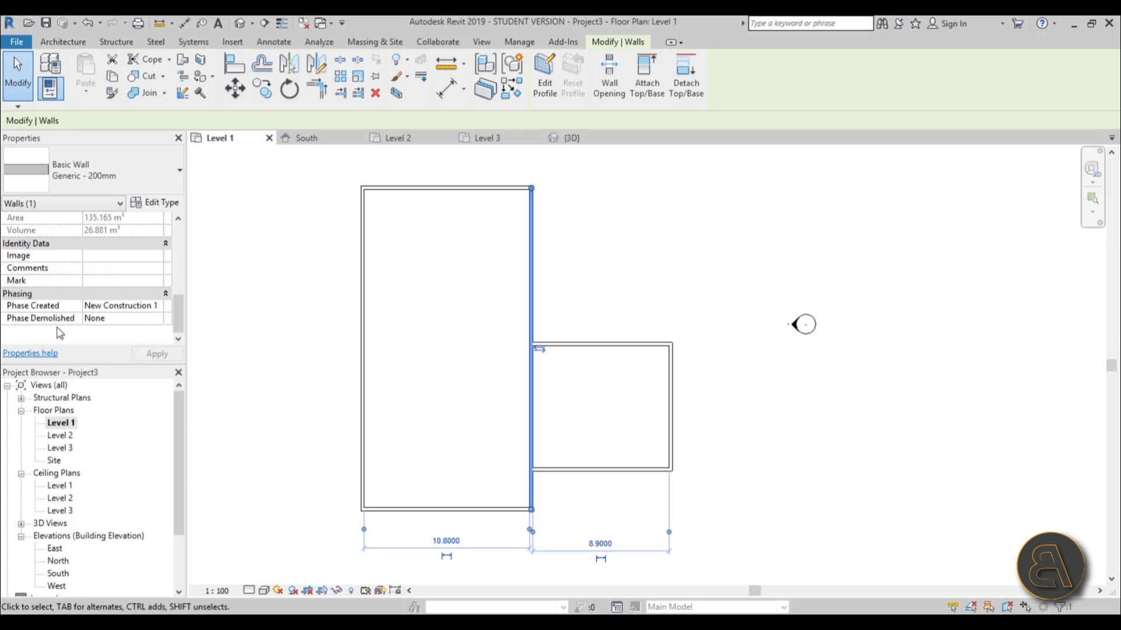
In {3D}, set the whole house's Phase Created to Existing, then return to the Level 1 plan
{"action": "left_click", "coordinate": [326, 304]}
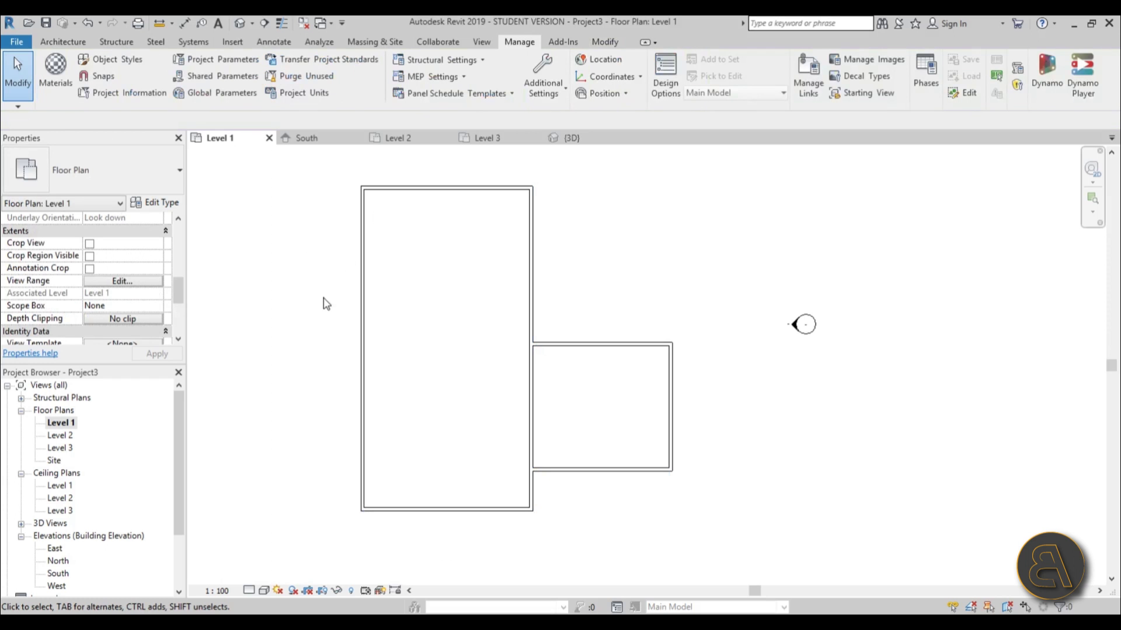
{"action": "left_click", "coordinate": [239, 23]}
{"action": "scroll", "coordinate": [500, 312], "scroll_direction": "down", "scroll_amount": 2}
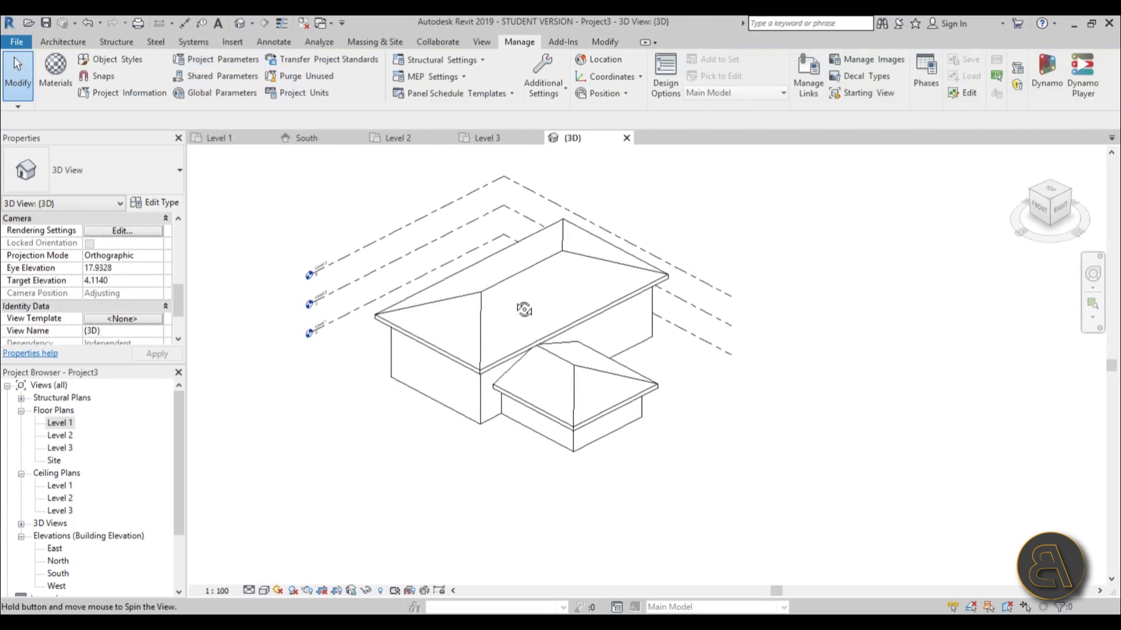
{"action": "left_click_drag", "start_coordinate": [343, 176], "coordinate": [769, 494]}
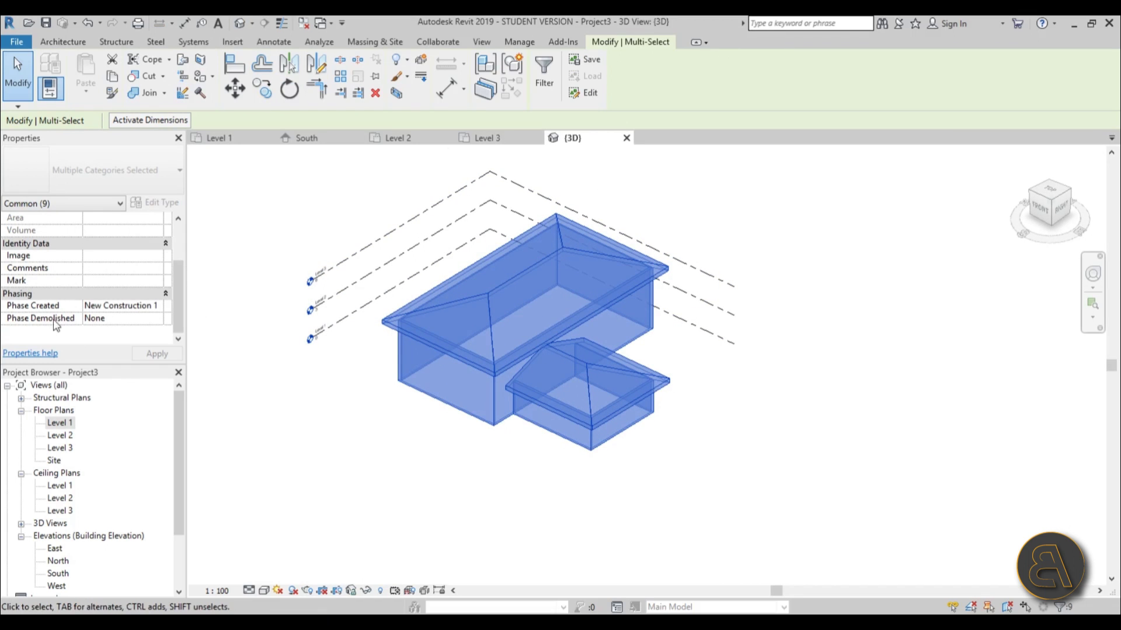
{"action": "left_click", "coordinate": [162, 312]}
{"action": "left_click", "coordinate": [111, 324]}
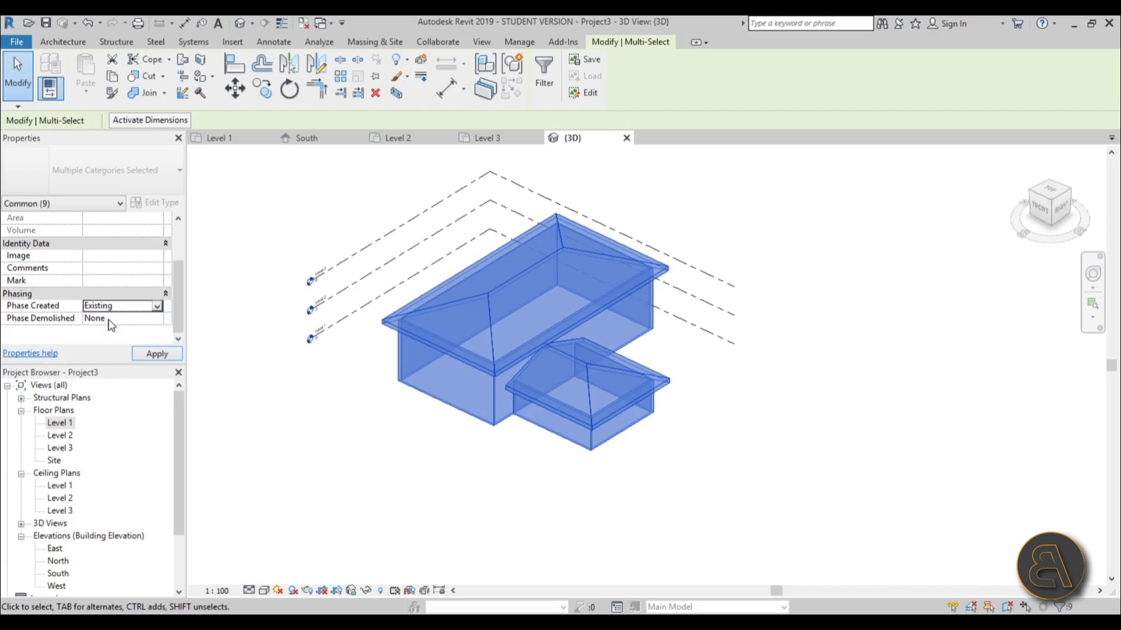
{"action": "left_click", "coordinate": [449, 460]}
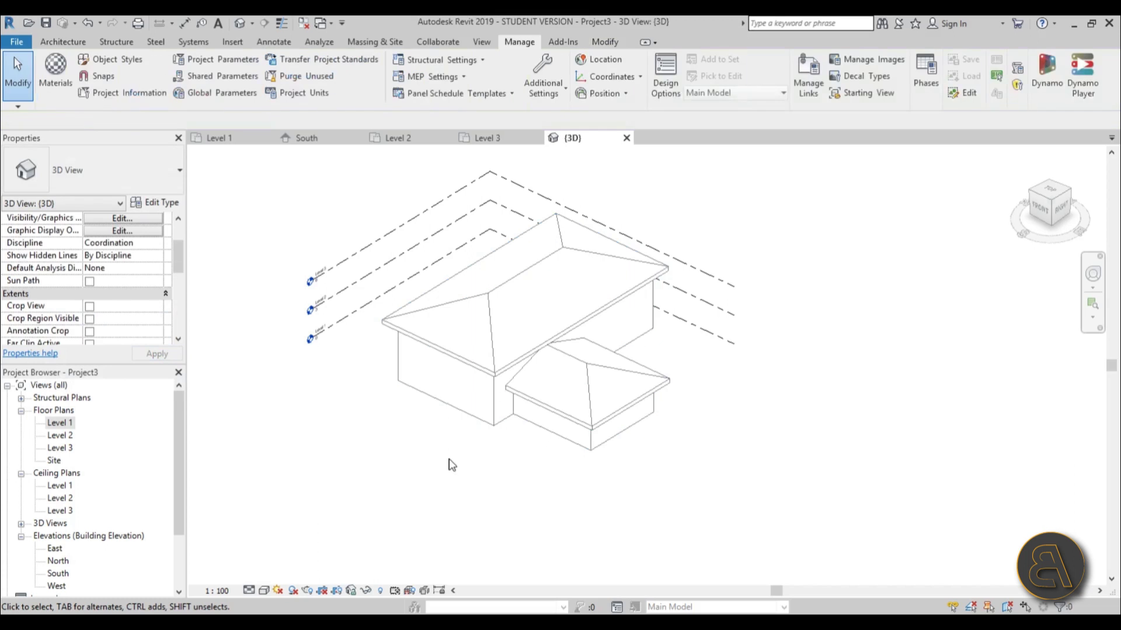
{"action": "double_click", "coordinate": [69, 427]}
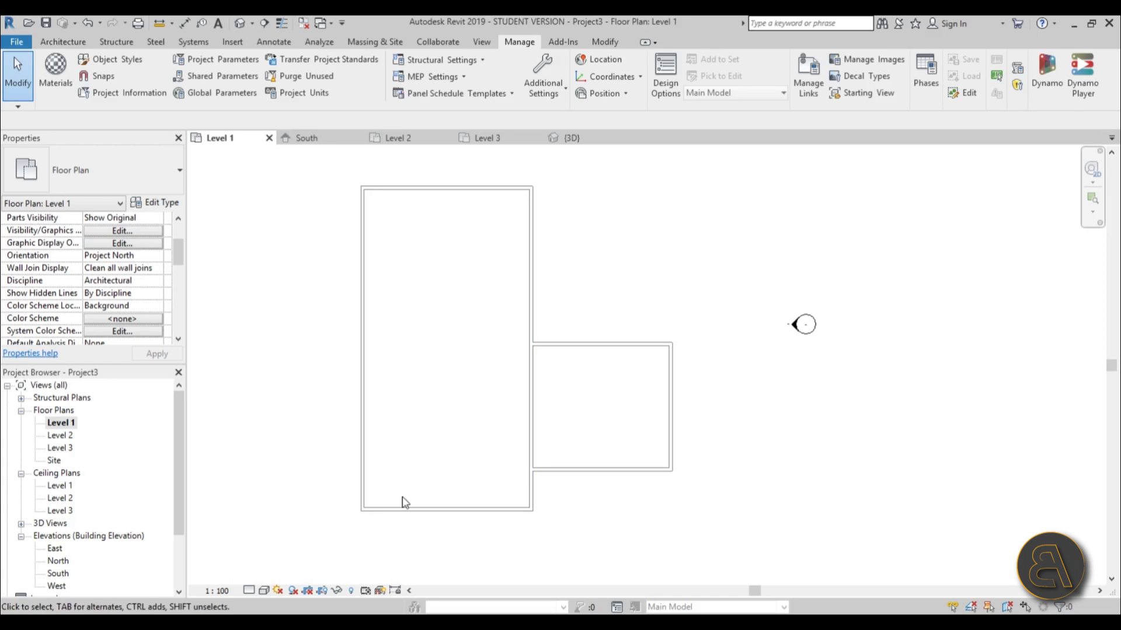
Select the dividing wall to confirm it is now in the Existing phase
{"action": "left_click_drag", "start_coordinate": [179, 263], "coordinate": [175, 328]}
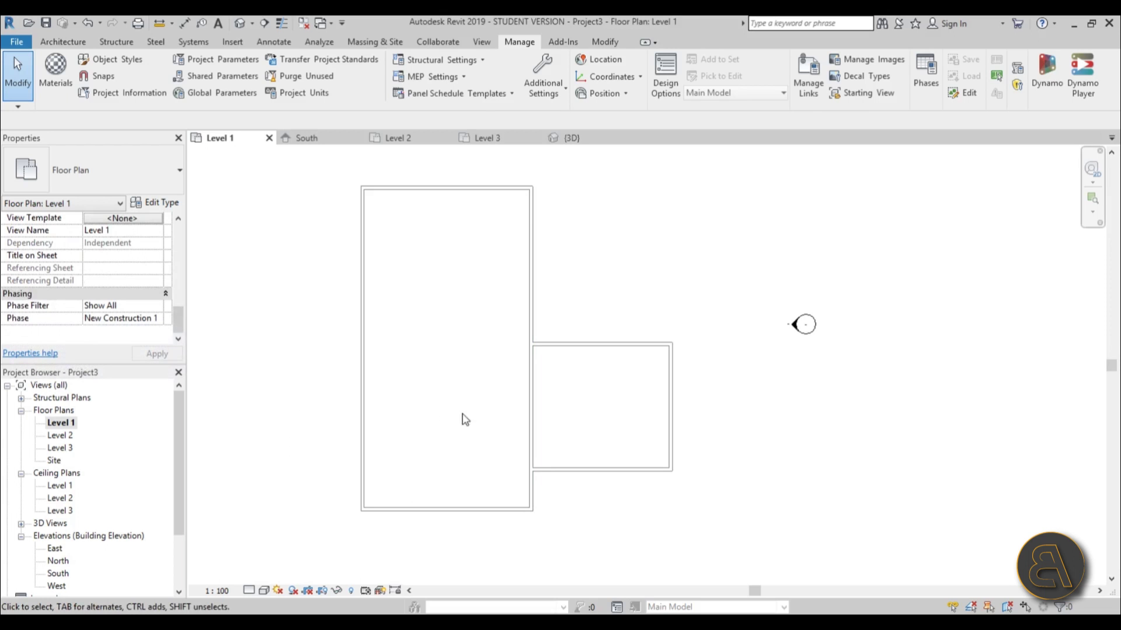
{"action": "left_click", "coordinate": [523, 411]}
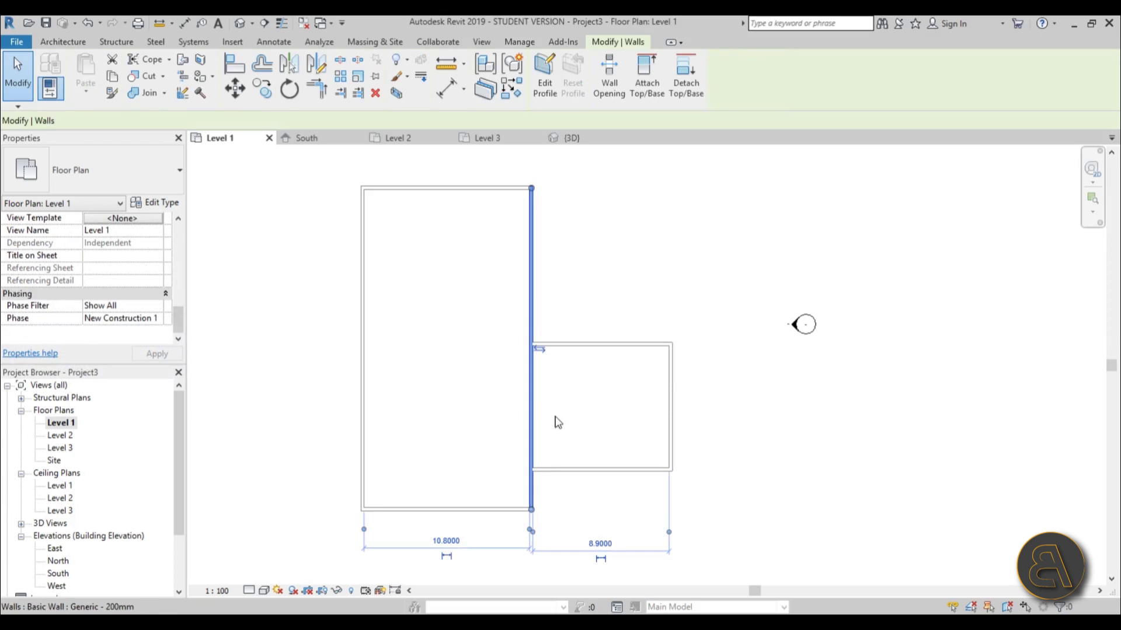
{"action": "left_click", "coordinate": [453, 362]}
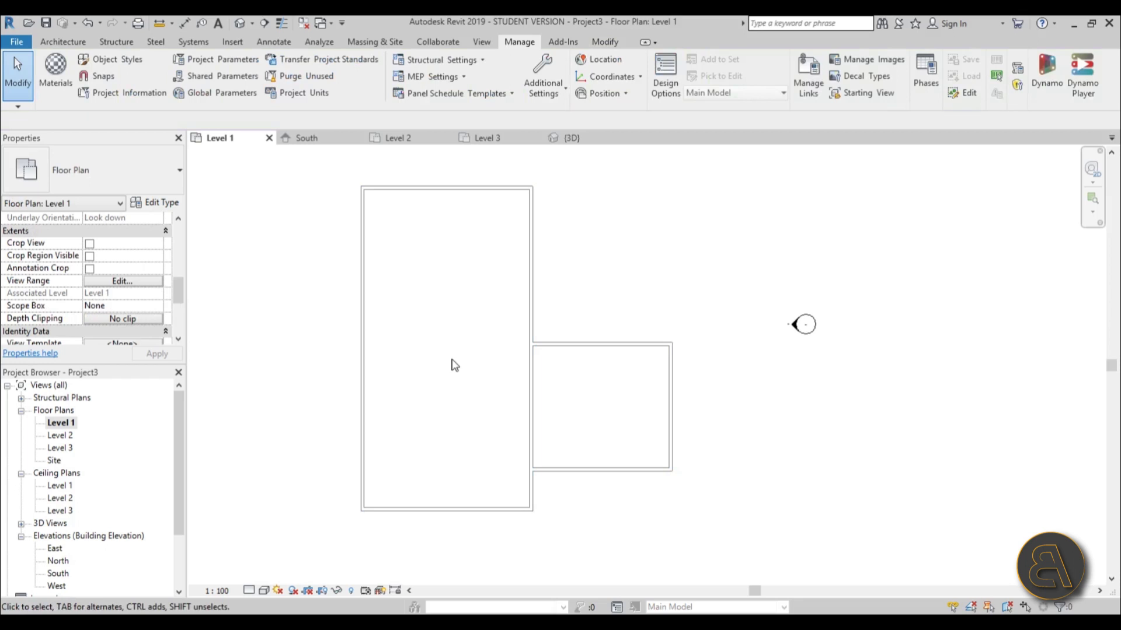
{"action": "left_click_drag", "start_coordinate": [179, 290], "coordinate": [180, 334]}
Set the plan view's Phase to Existing, then to New Construction, and inspect the lower room
{"action": "left_click", "coordinate": [151, 323]}
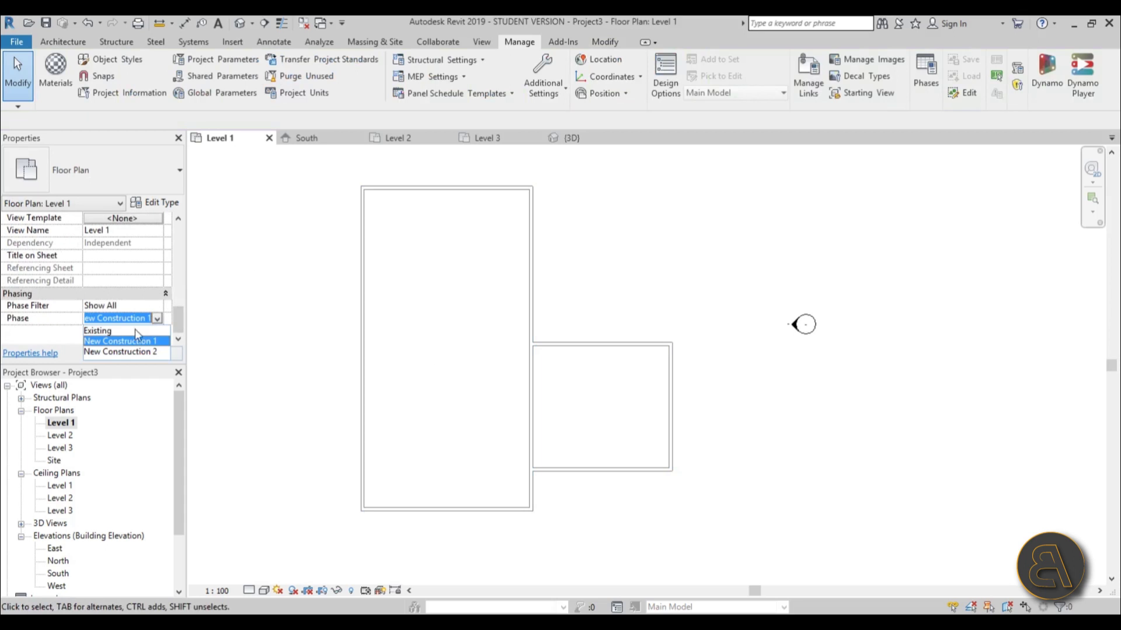
{"action": "left_click", "coordinate": [121, 331]}
{"action": "scroll", "coordinate": [508, 318], "scroll_direction": "up", "scroll_amount": 5}
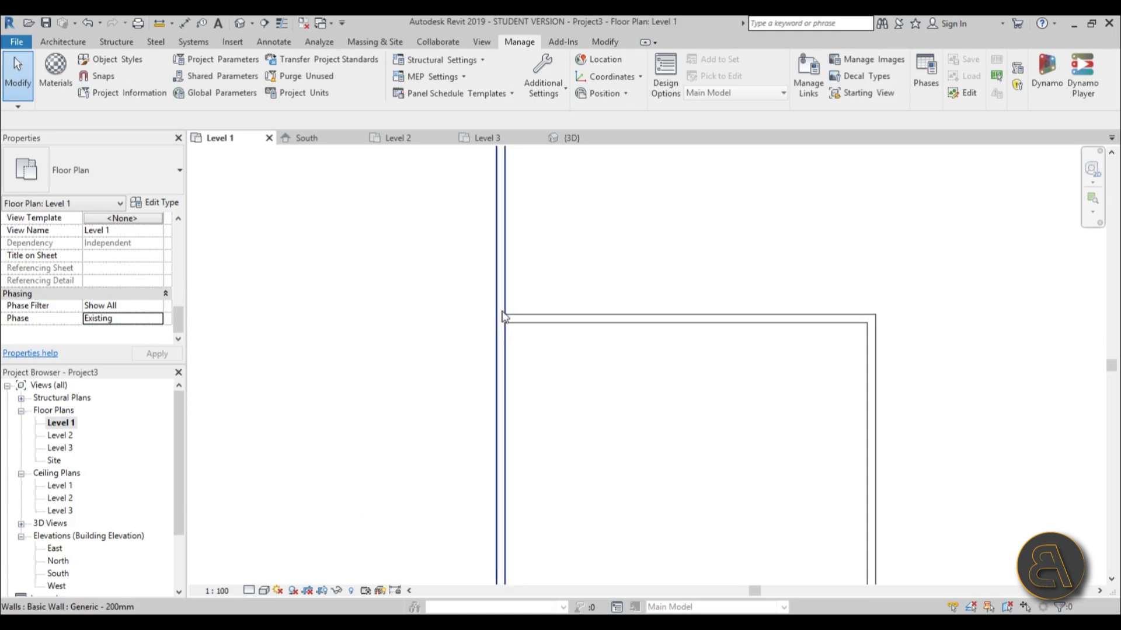
{"action": "scroll", "coordinate": [508, 337], "scroll_direction": "up", "scroll_amount": 4}
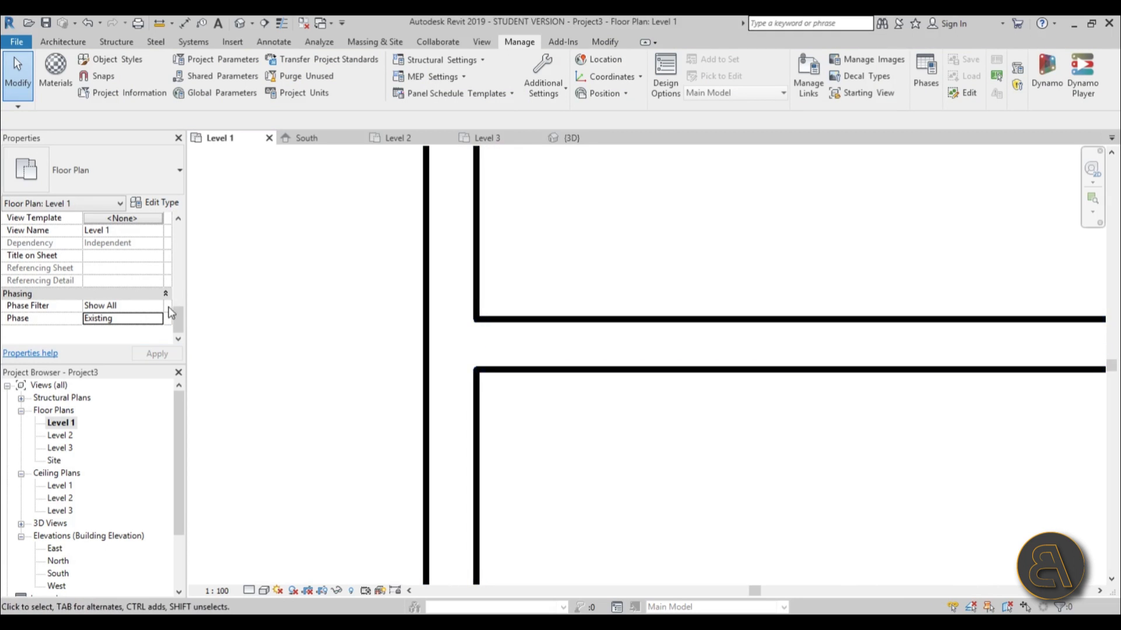
{"action": "left_click", "coordinate": [156, 322]}
{"action": "left_click", "coordinate": [139, 344]}
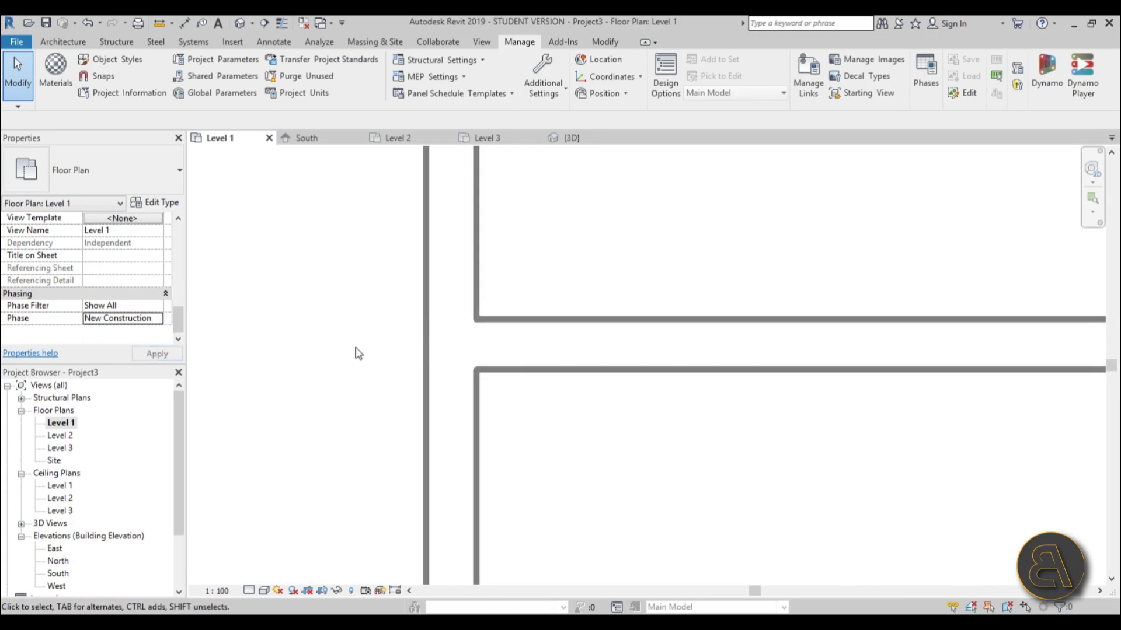
{"action": "scroll", "coordinate": [485, 333], "scroll_direction": "up", "scroll_amount": 4}
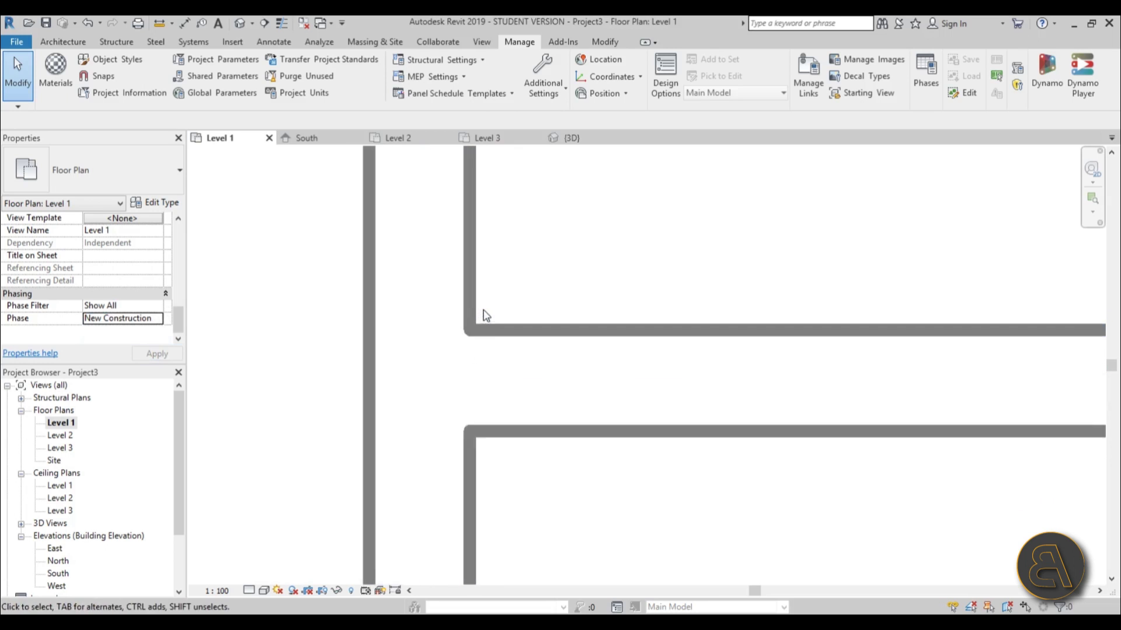
{"action": "scroll", "coordinate": [546, 292], "scroll_direction": "down", "scroll_amount": 4}
{"action": "scroll", "coordinate": [555, 283], "scroll_direction": "down", "scroll_amount": 4}
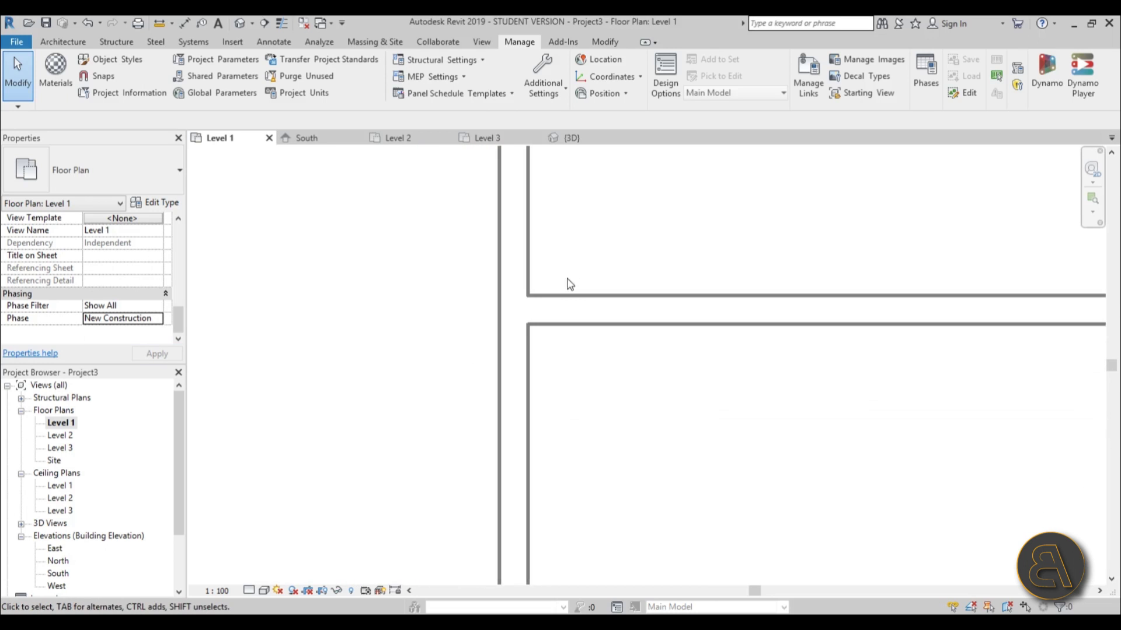
{"action": "middle_click_drag", "start_coordinate": [557, 327], "coordinate": [556, 377]}
{"action": "scroll", "coordinate": [551, 375], "scroll_direction": "down", "scroll_amount": 3}
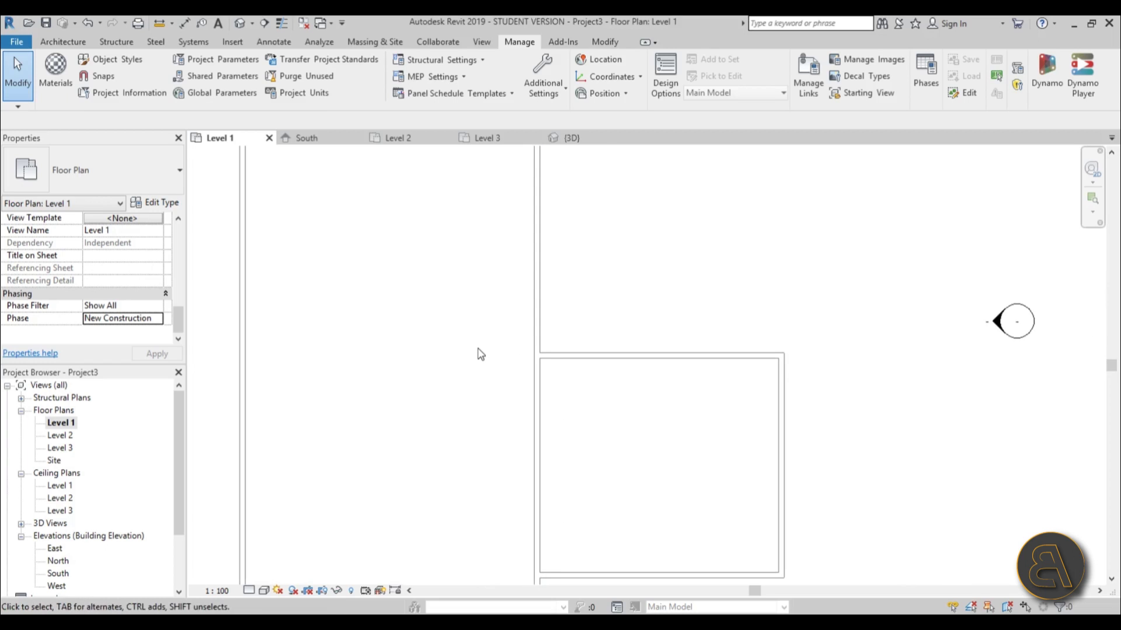
{"action": "scroll", "coordinate": [553, 375], "scroll_direction": "down", "scroll_amount": 3}
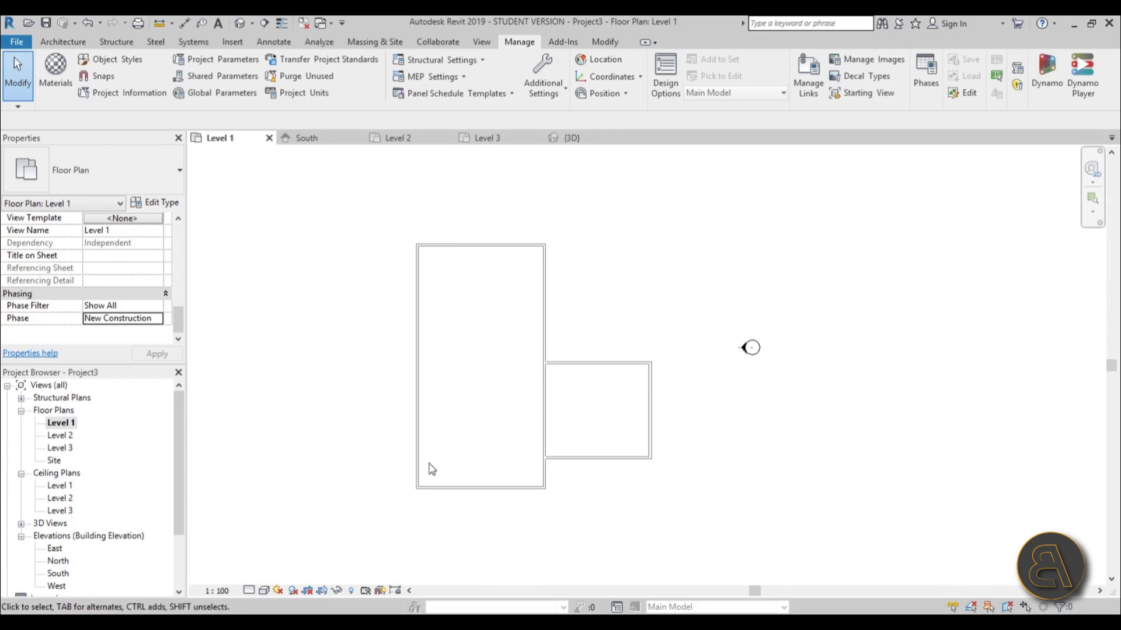
Open the {3D} view and set its Phase to New Construction 1
{"action": "left_click", "coordinate": [21, 524]}
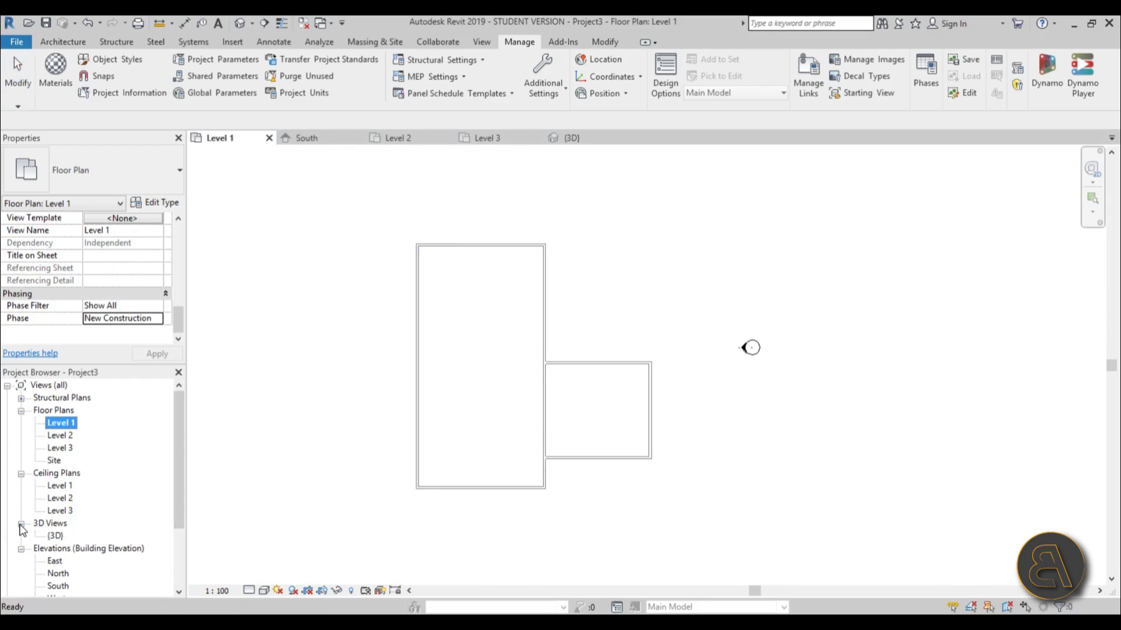
{"action": "double_click", "coordinate": [55, 535]}
{"action": "scroll", "coordinate": [531, 403], "scroll_direction": "up", "scroll_amount": 3}
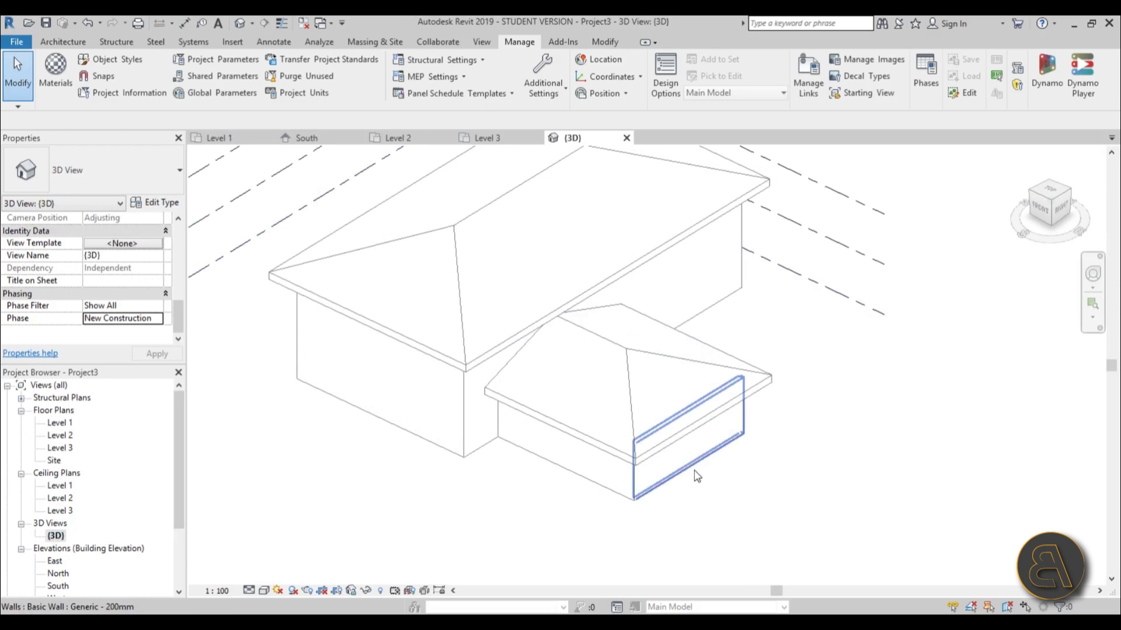
{"action": "left_click", "coordinate": [147, 318]}
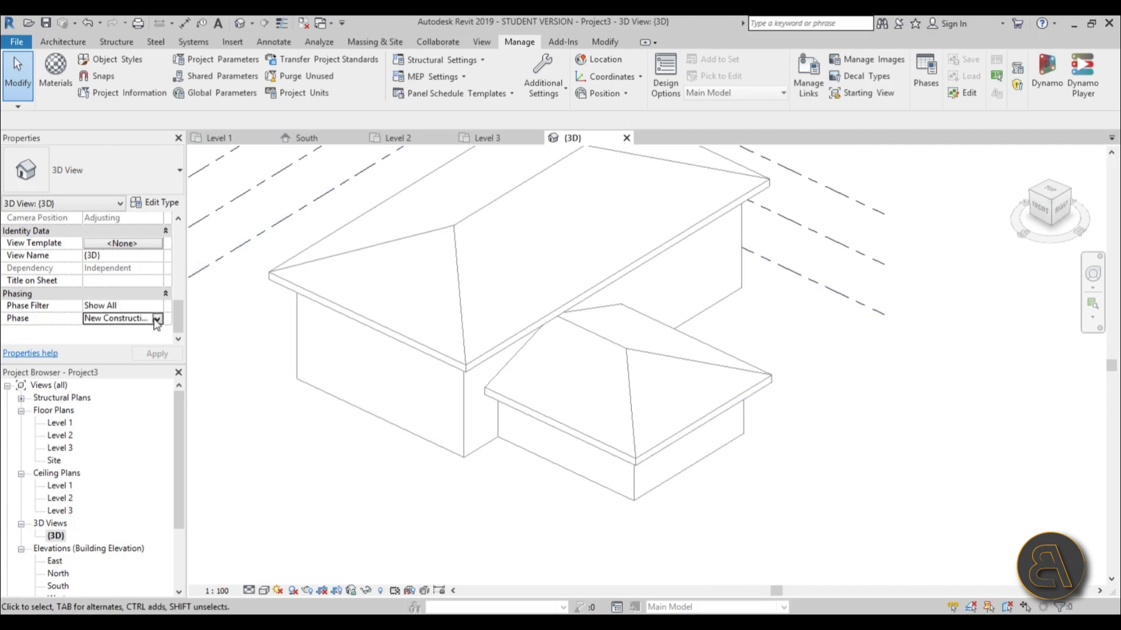
{"action": "left_click", "coordinate": [158, 318]}
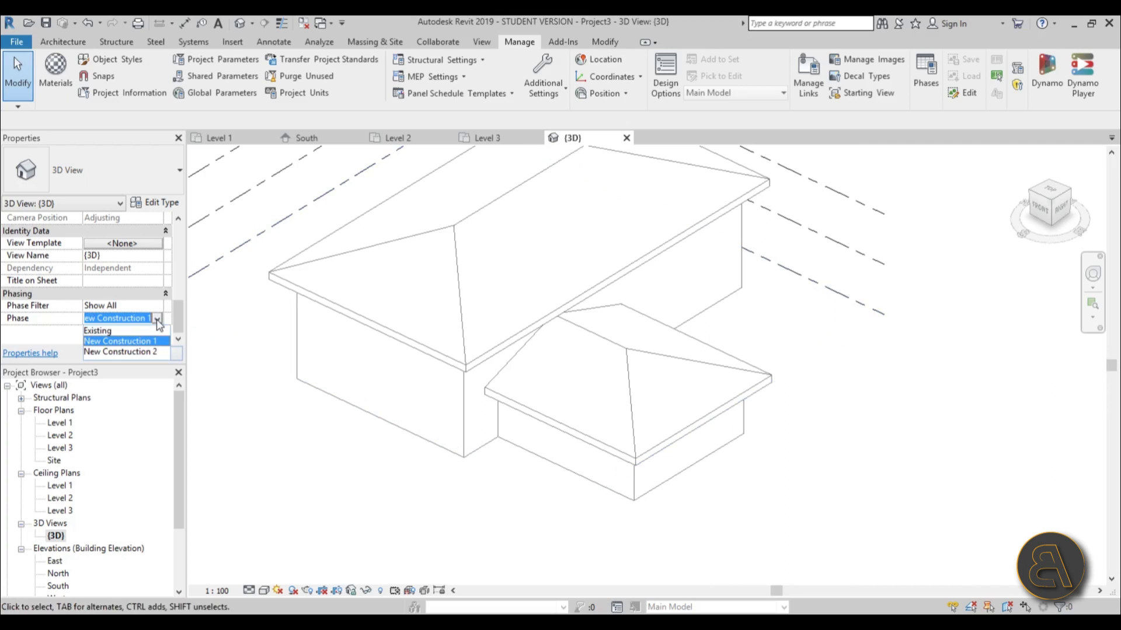
{"action": "left_click", "coordinate": [133, 342]}
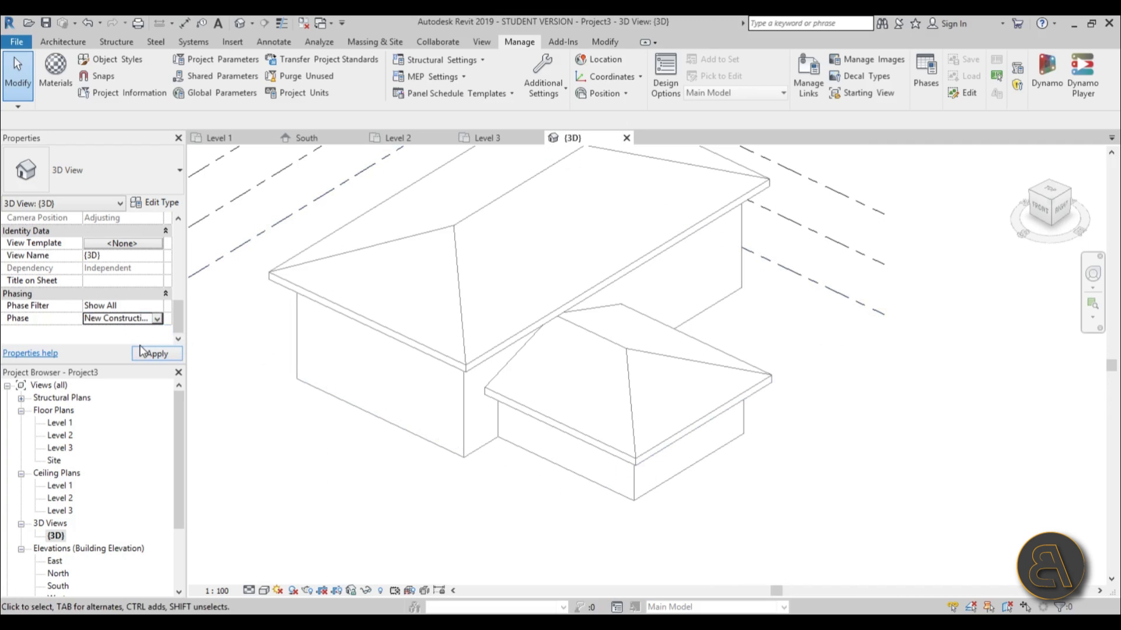
{"action": "left_click", "coordinate": [142, 350]}
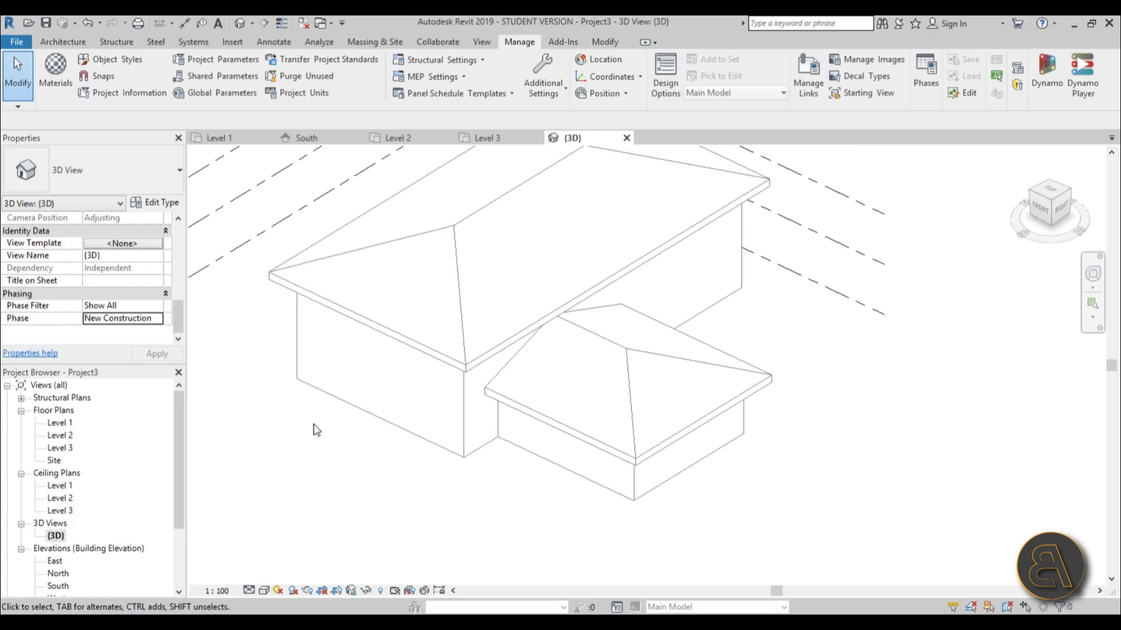
{"action": "left_click", "coordinate": [145, 323]}
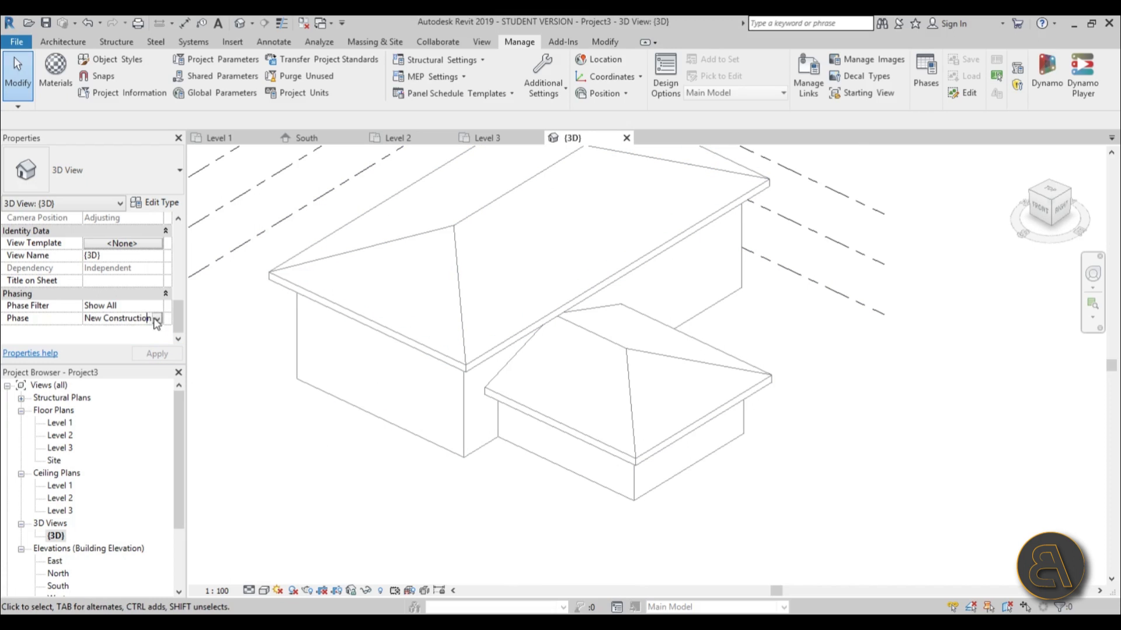
{"action": "left_click", "coordinate": [156, 319]}
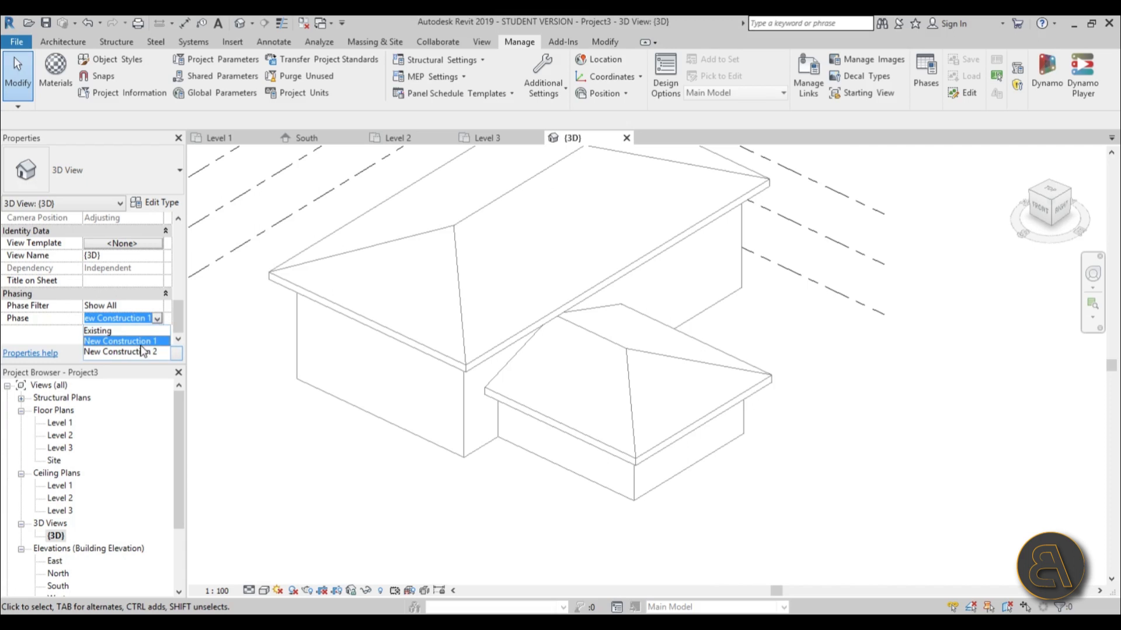
{"action": "left_click", "coordinate": [142, 350]}
{"action": "left_click", "coordinate": [145, 352]}
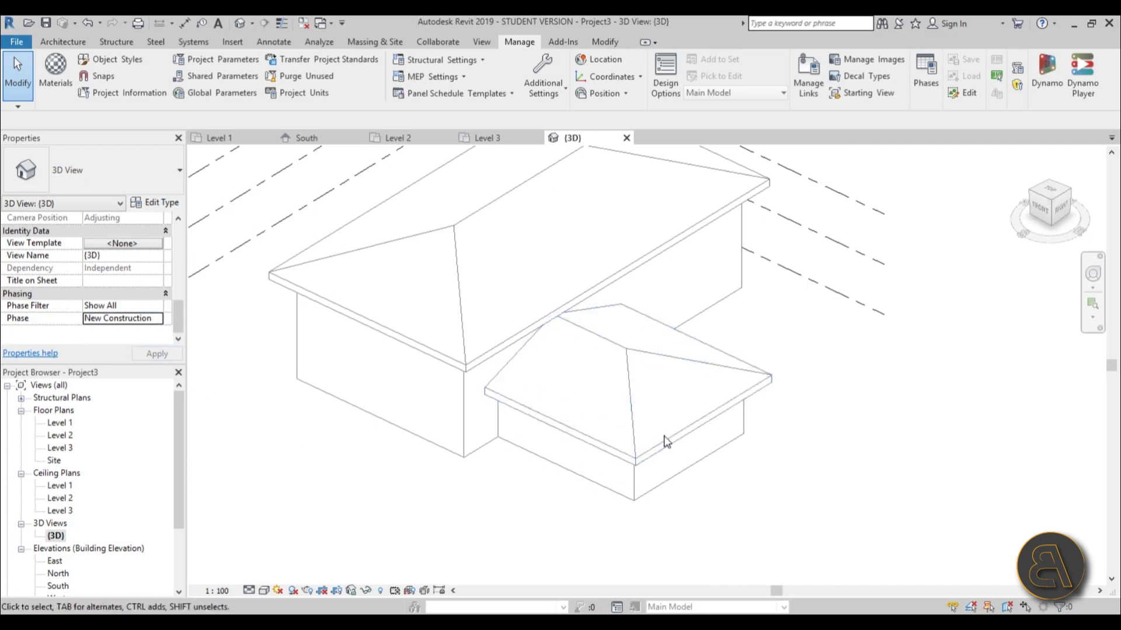
Demolish the small wing's front wall, right wall and hipped roof with the Demolish tool
{"action": "left_click", "coordinate": [609, 44]}
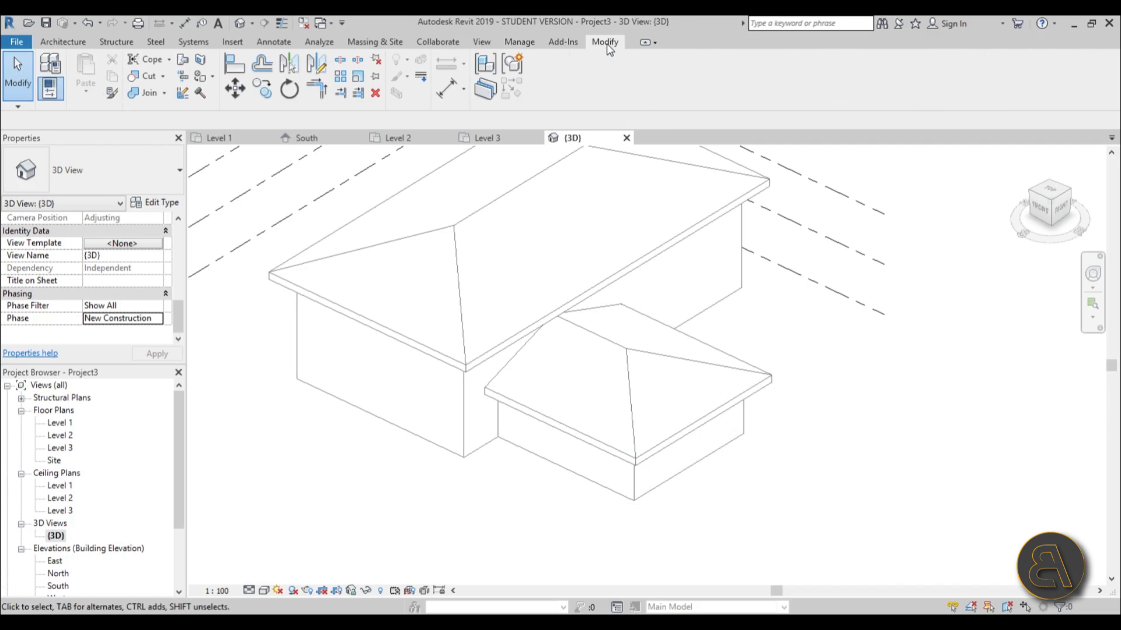
{"action": "left_click", "coordinate": [200, 93]}
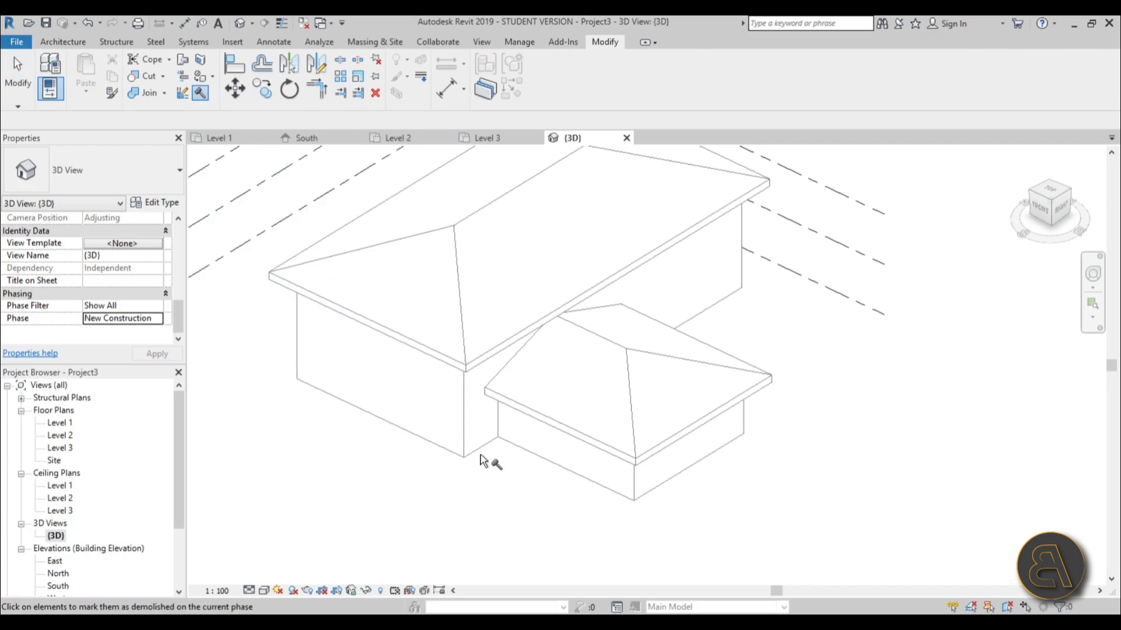
{"action": "left_click", "coordinate": [533, 464]}
{"action": "left_click", "coordinate": [672, 492]}
{"action": "middle_click_drag", "start_coordinate": [738, 509], "coordinate": [520, 433], "text": "shift"}
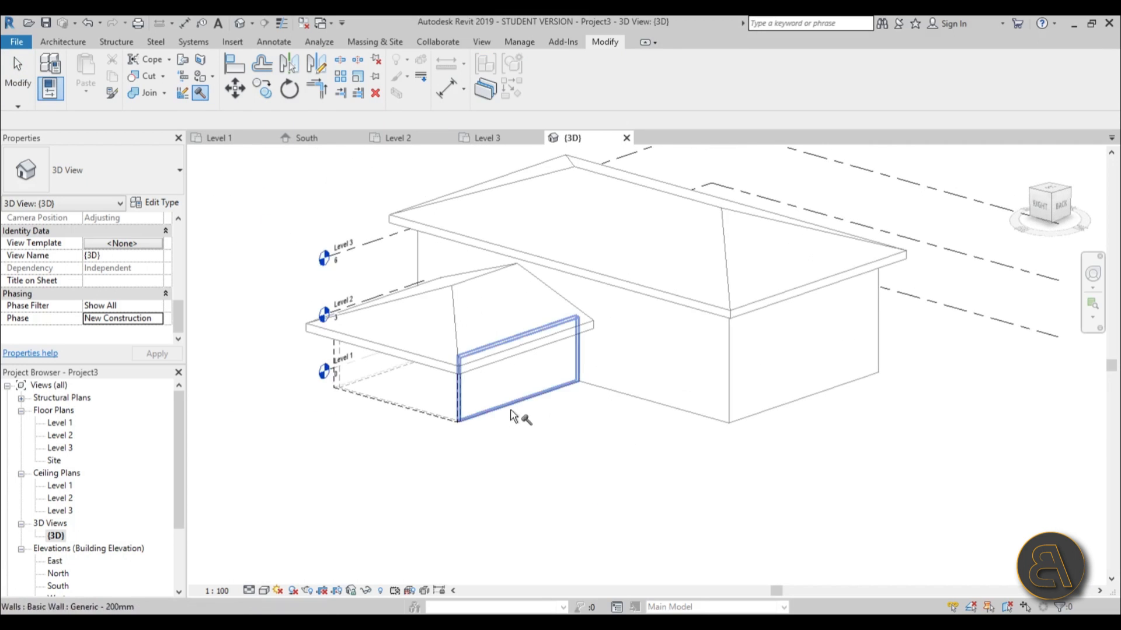
{"action": "left_click", "coordinate": [489, 369]}
{"action": "middle_click_drag", "start_coordinate": [369, 449], "coordinate": [384, 456], "text": "shift"}
Open the Level 1 plan, frame the annex, and view it in the Existing phase
{"action": "double_click", "coordinate": [58, 425]}
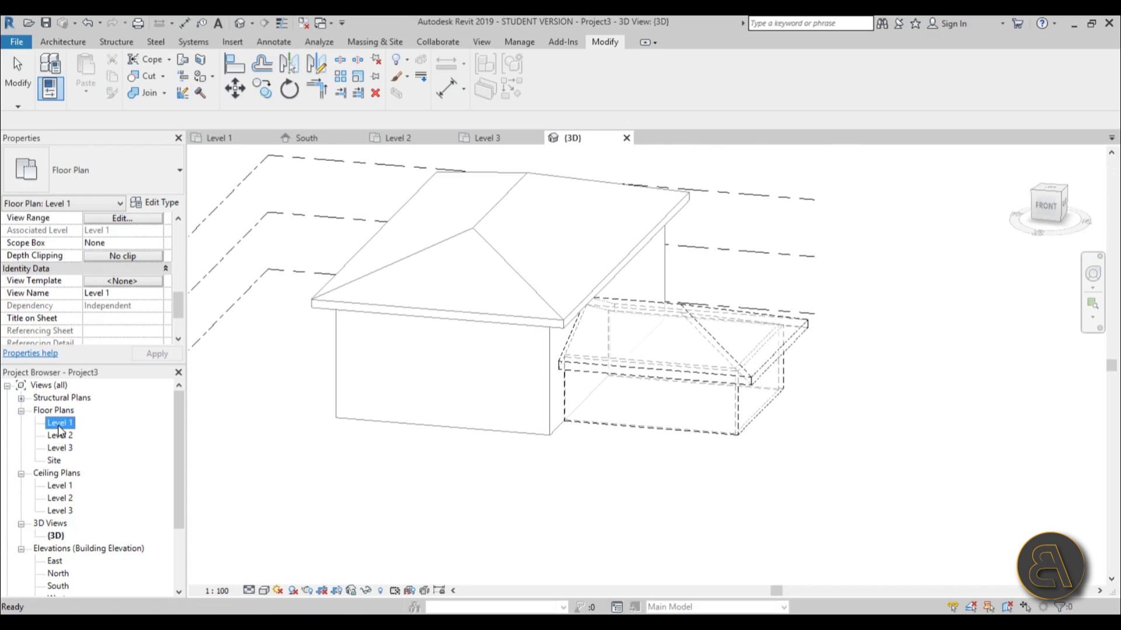
{"action": "scroll", "coordinate": [172, 306], "scroll_direction": "down", "scroll_amount": 3}
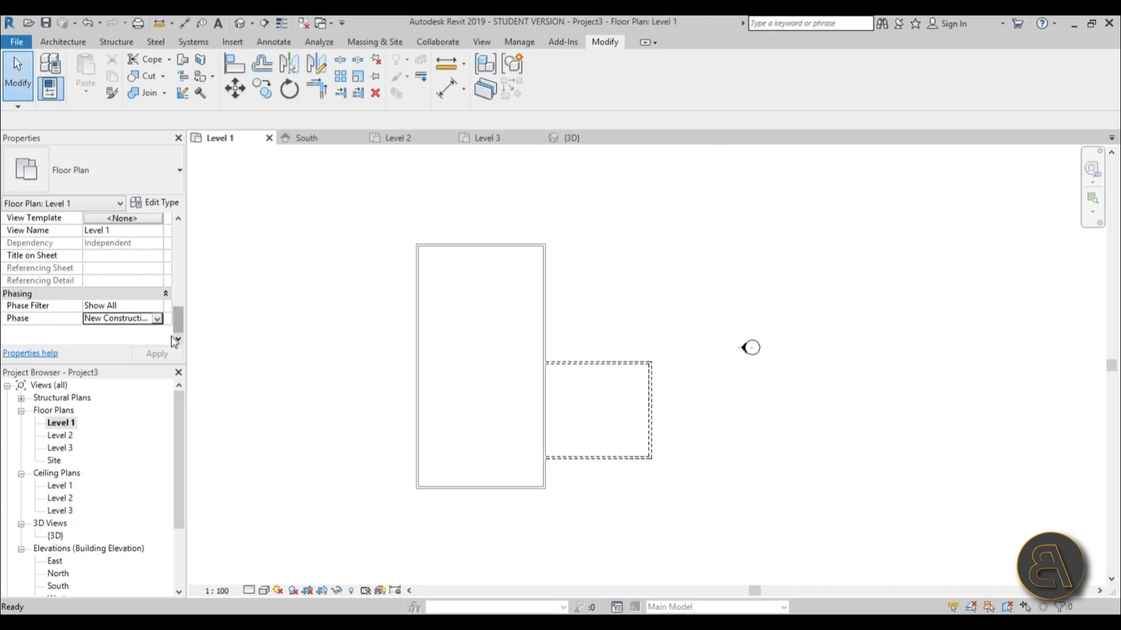
{"action": "scroll", "coordinate": [578, 417], "scroll_direction": "up", "scroll_amount": 3}
{"action": "middle_click_drag", "start_coordinate": [580, 421], "coordinate": [575, 414]}
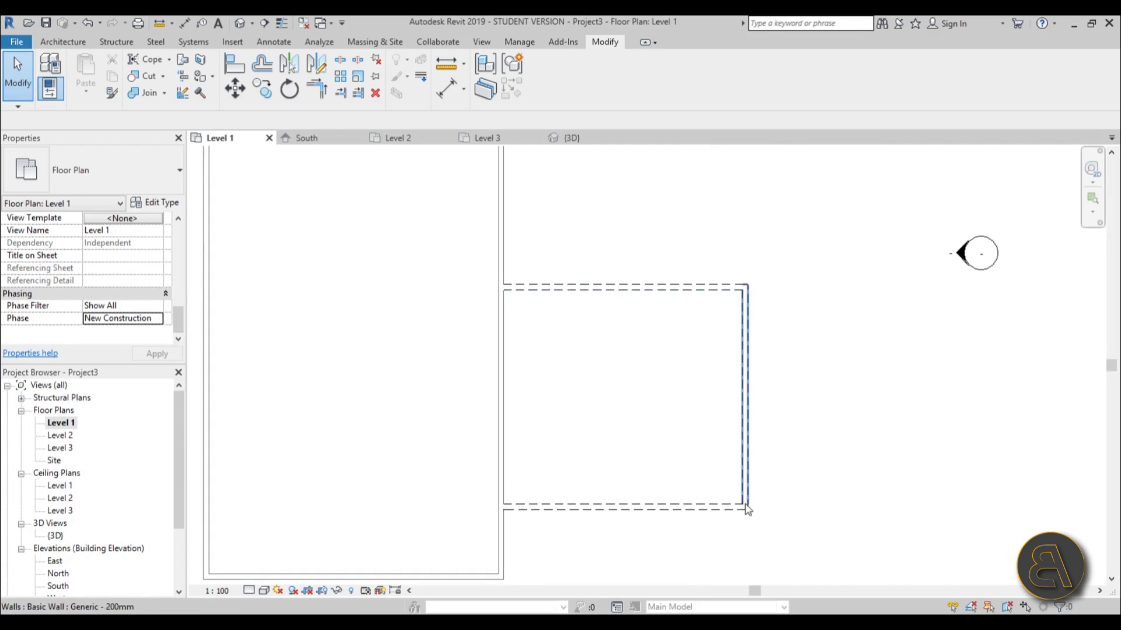
{"action": "scroll", "coordinate": [727, 307], "scroll_direction": "up", "scroll_amount": 3}
{"action": "scroll", "coordinate": [621, 412], "scroll_direction": "down", "scroll_amount": 2}
{"action": "middle_click_drag", "start_coordinate": [620, 412], "coordinate": [618, 310]}
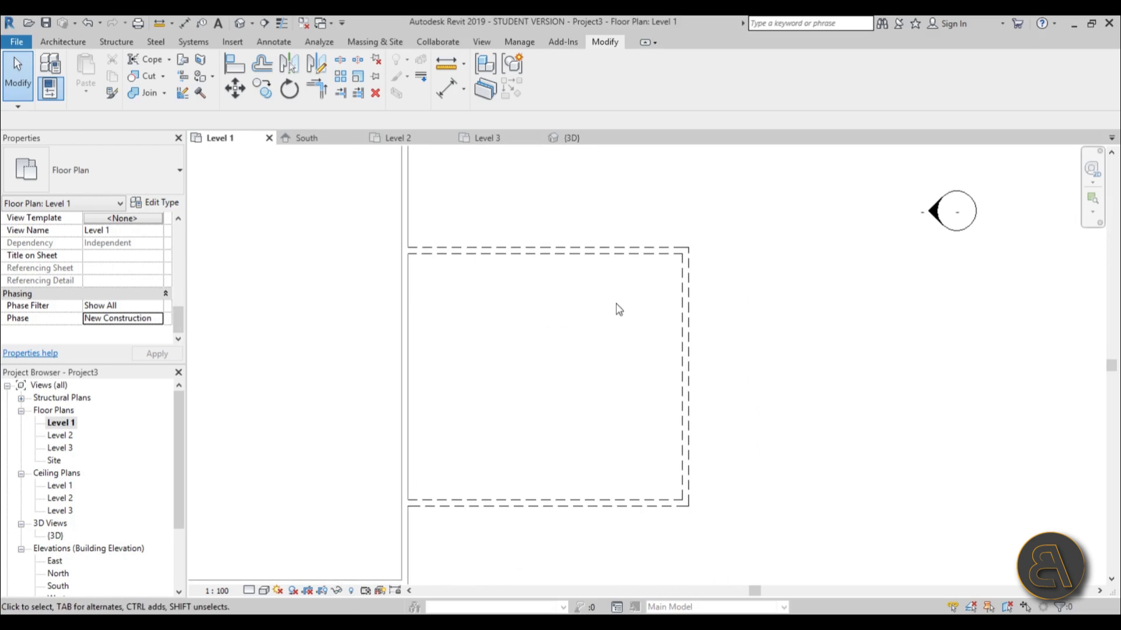
{"action": "left_click", "coordinate": [157, 320]}
{"action": "left_click", "coordinate": [111, 330]}
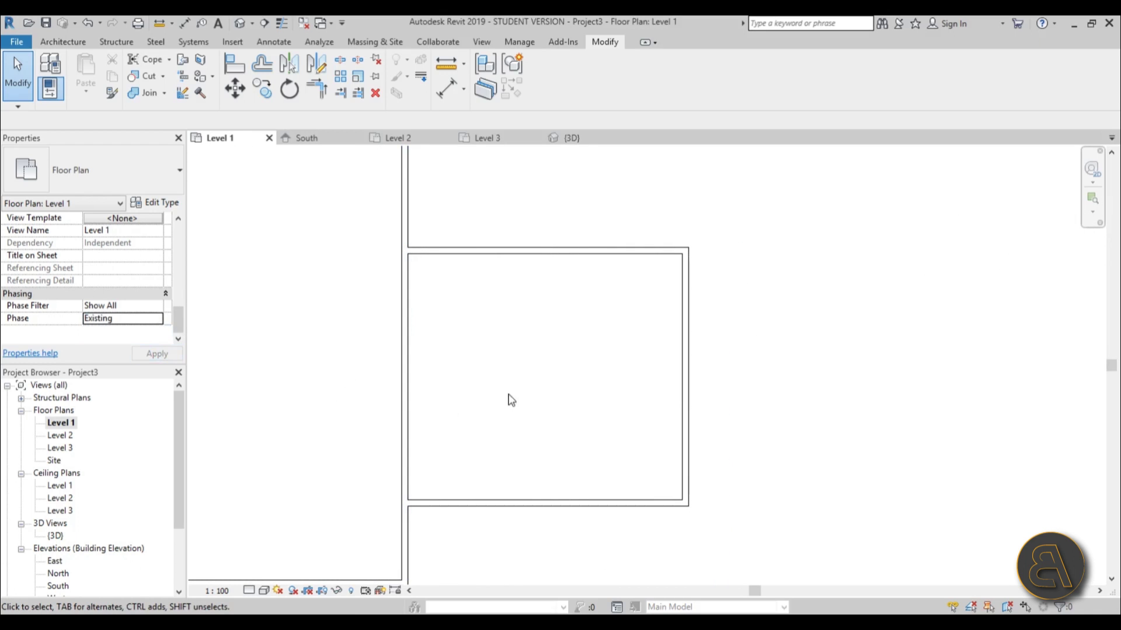
Return the Level 1 view's Phase to New Construction to show the annex walls dashed
{"action": "middle_click_drag", "start_coordinate": [506, 401], "coordinate": [703, 408]}
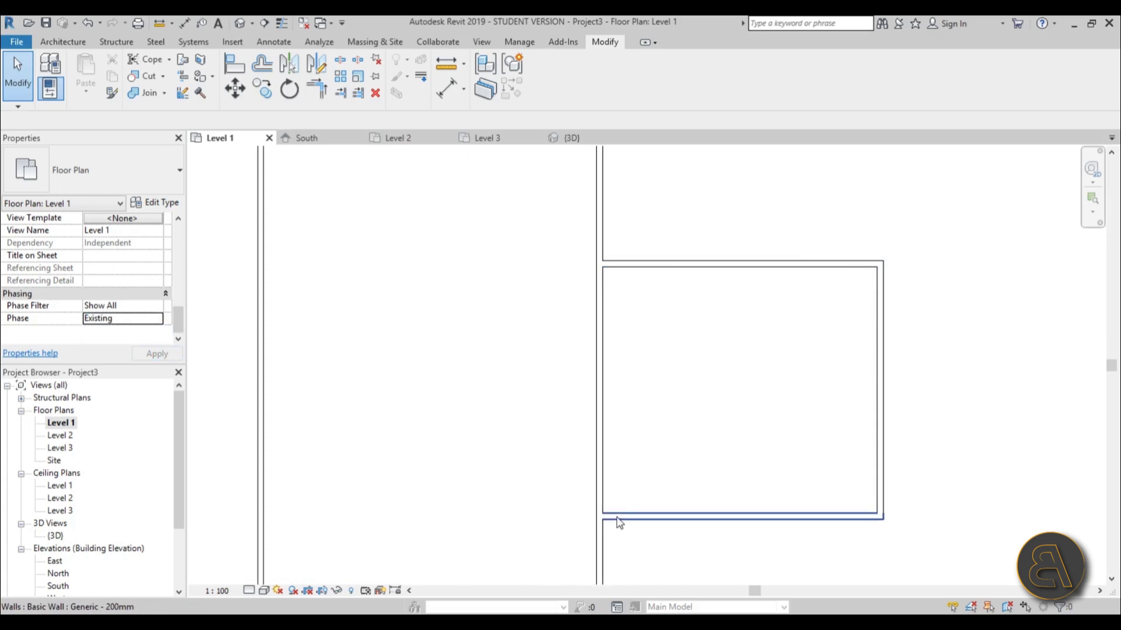
{"action": "scroll", "coordinate": [595, 505], "scroll_direction": "down", "scroll_amount": 2}
{"action": "middle_click_drag", "start_coordinate": [620, 459], "coordinate": [612, 483]}
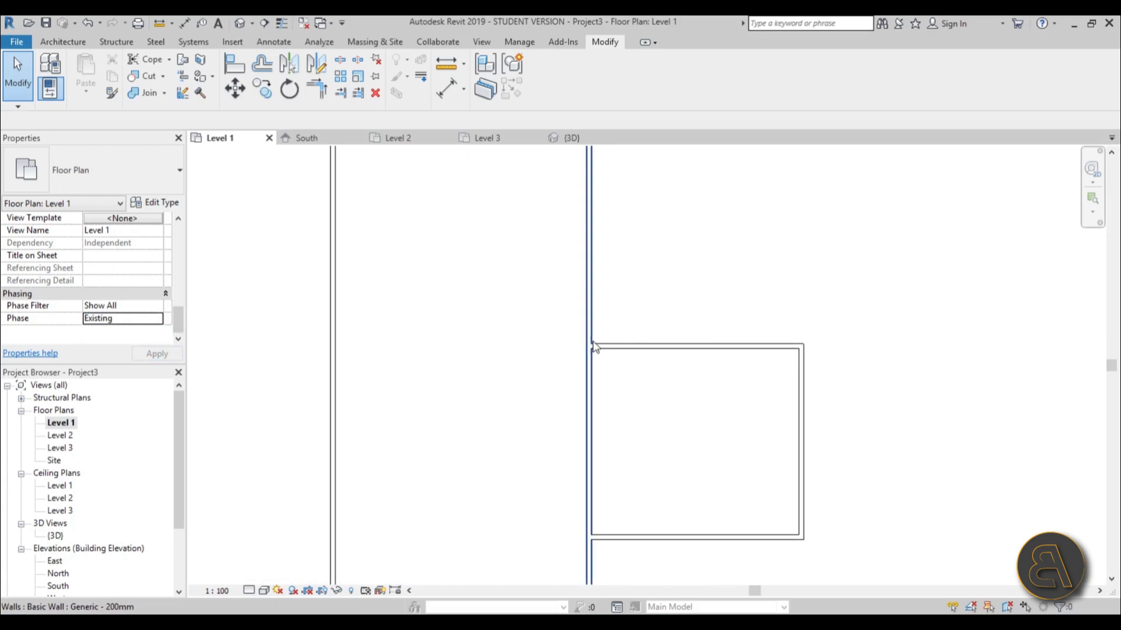
{"action": "scroll", "coordinate": [727, 415], "scroll_direction": "down", "scroll_amount": 2}
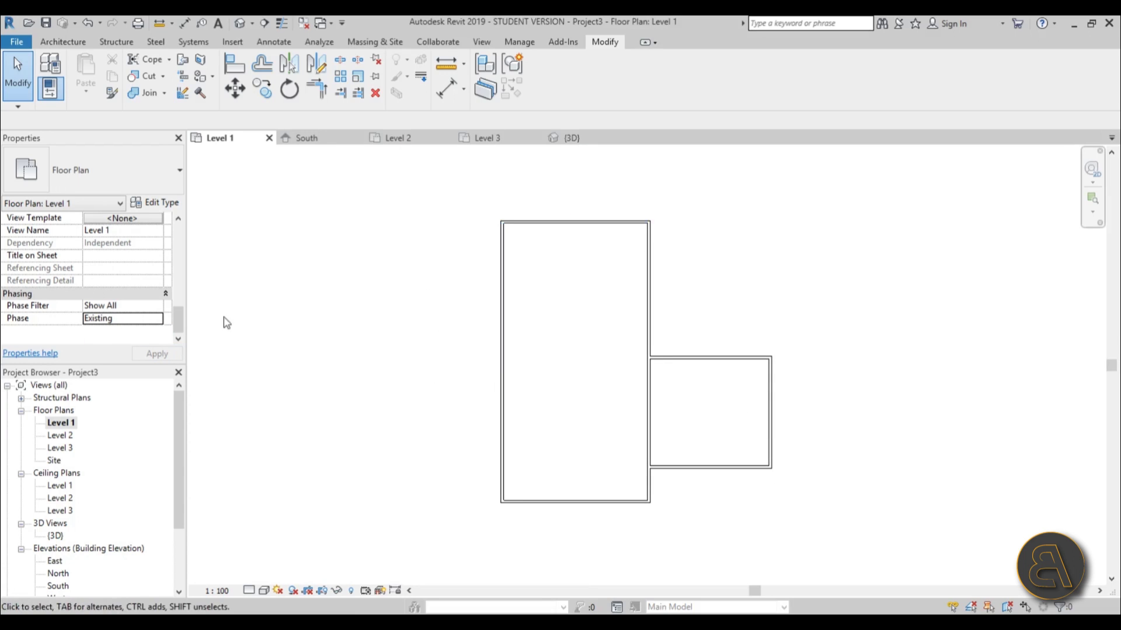
{"action": "left_click", "coordinate": [163, 320]}
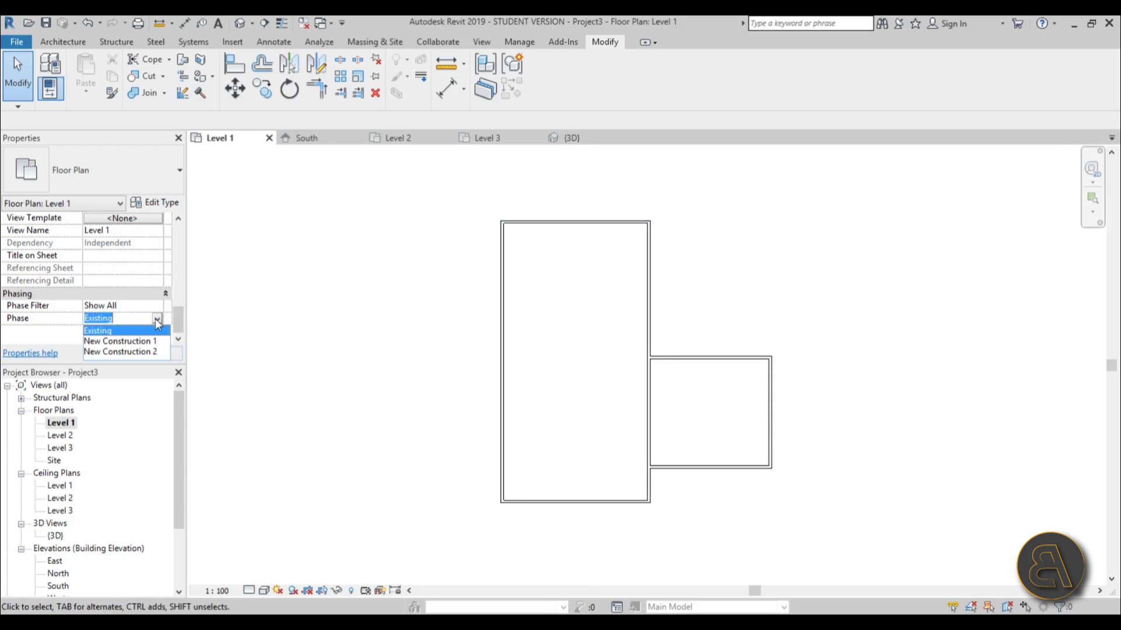
{"action": "left_click", "coordinate": [131, 342]}
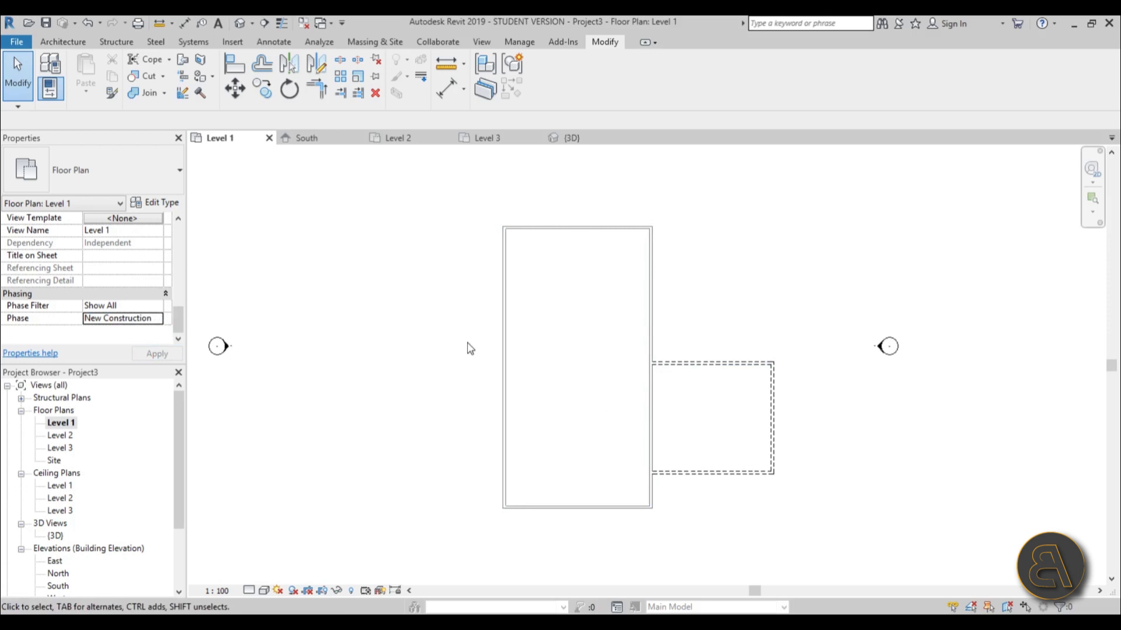
{"action": "scroll", "coordinate": [464, 279], "scroll_direction": "up", "scroll_amount": 1}
Draw a rectangle of walls against the main block's left side and reposition its outer wall
{"action": "left_click", "coordinate": [63, 42]}
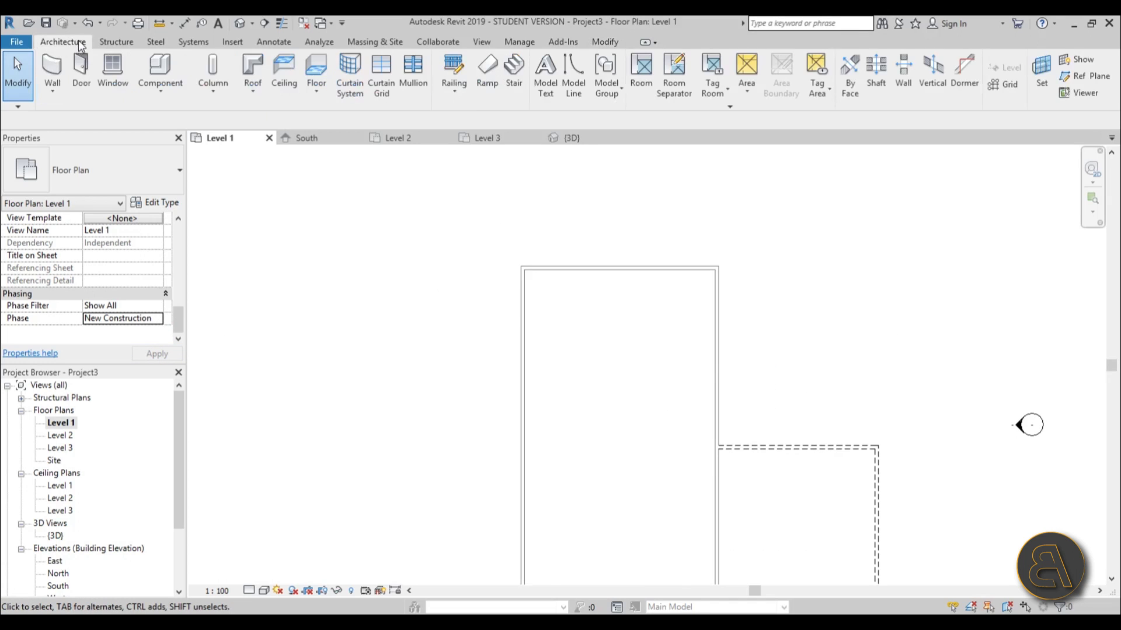
{"action": "left_click", "coordinate": [53, 69]}
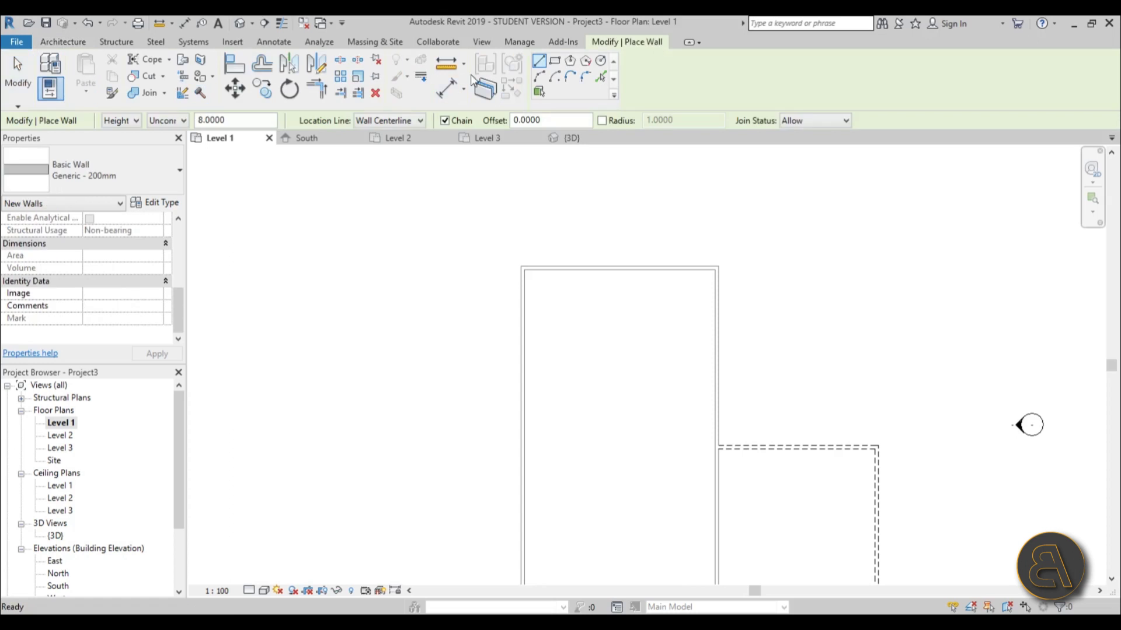
{"action": "left_click", "coordinate": [521, 312]}
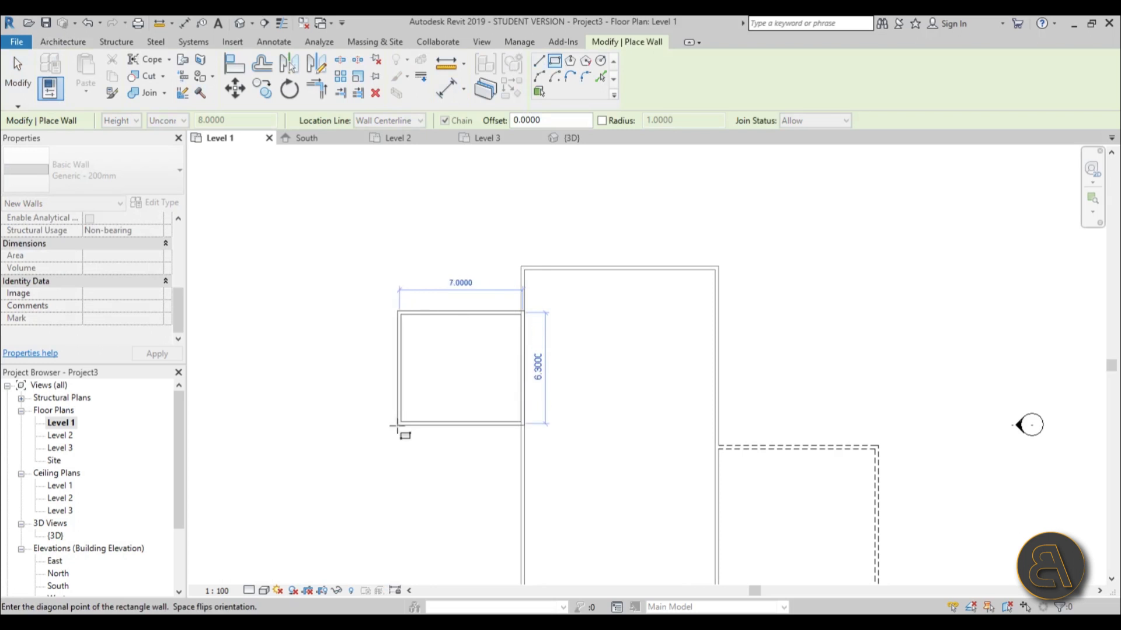
{"action": "left_click", "coordinate": [343, 445]}
{"action": "scroll", "coordinate": [571, 339], "scroll_direction": "down", "scroll_amount": 2}
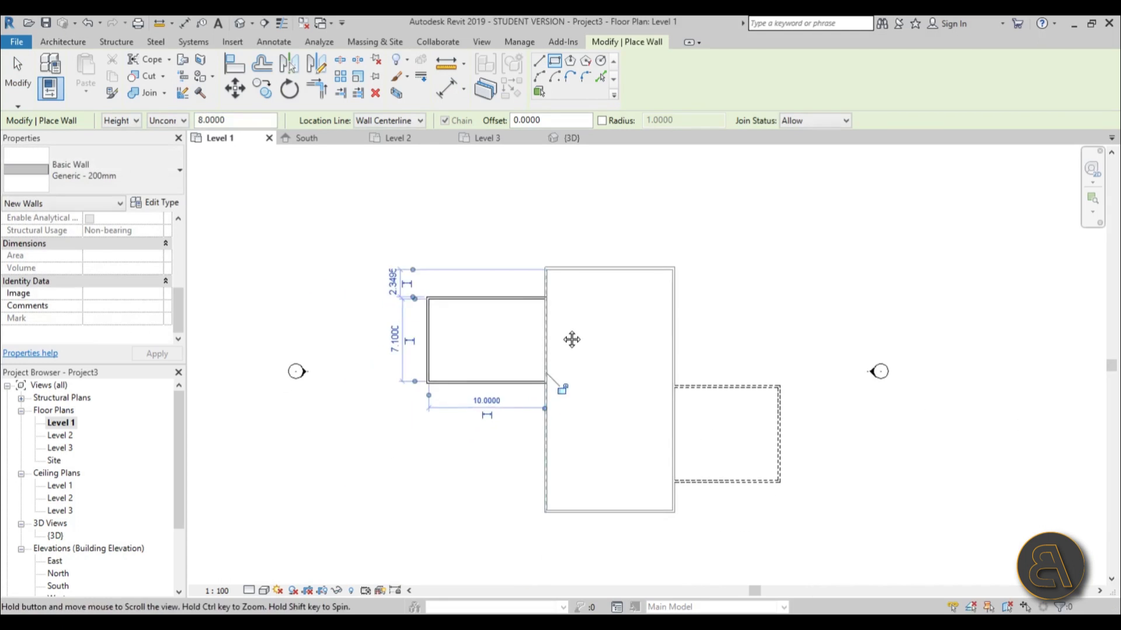
{"action": "key", "text": "Escape"}
{"action": "key", "text": "Escape"}
{"action": "left_click_drag", "start_coordinate": [533, 270], "coordinate": [584, 421]}
{"action": "left_click", "coordinate": [586, 422]}
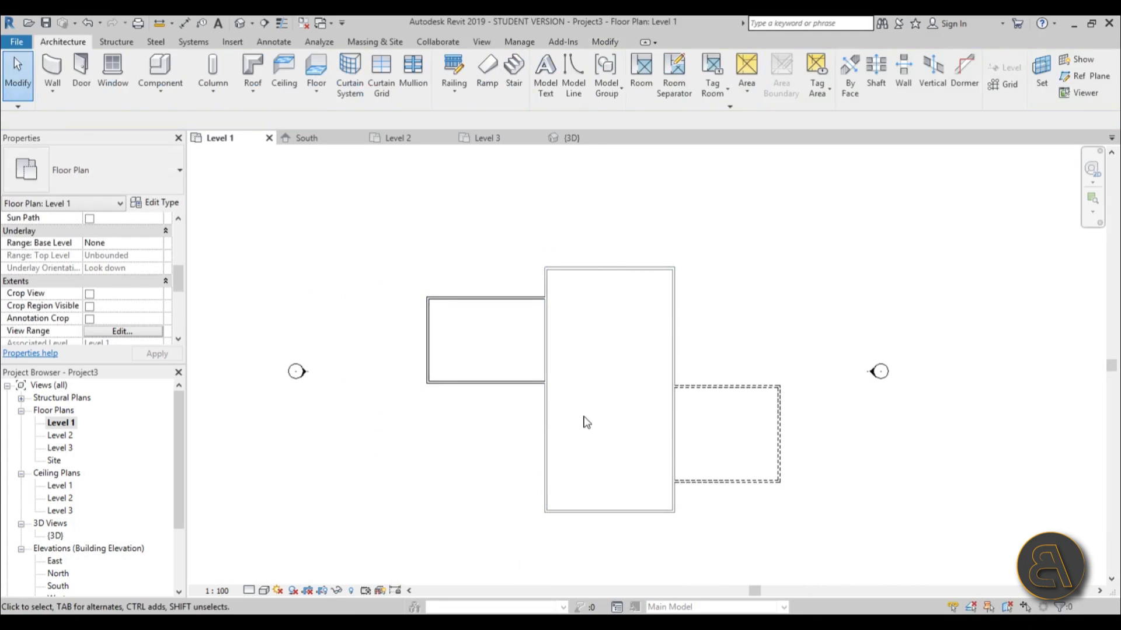
{"action": "scroll", "coordinate": [440, 325], "scroll_direction": "up", "scroll_amount": 2}
{"action": "left_click_drag", "start_coordinate": [430, 320], "coordinate": [450, 335]}
{"action": "left_click", "coordinate": [541, 368]}
Set the three new wing walls' Top Constraint to Up to level: Level 2, then open Level 2
{"action": "key", "text": "Tab"}
{"action": "left_click", "coordinate": [495, 312]}
{"action": "left_click_drag", "start_coordinate": [180, 298], "coordinate": [181, 242]}
{"action": "left_click", "coordinate": [122, 293]}
{"action": "left_click", "coordinate": [157, 293]}
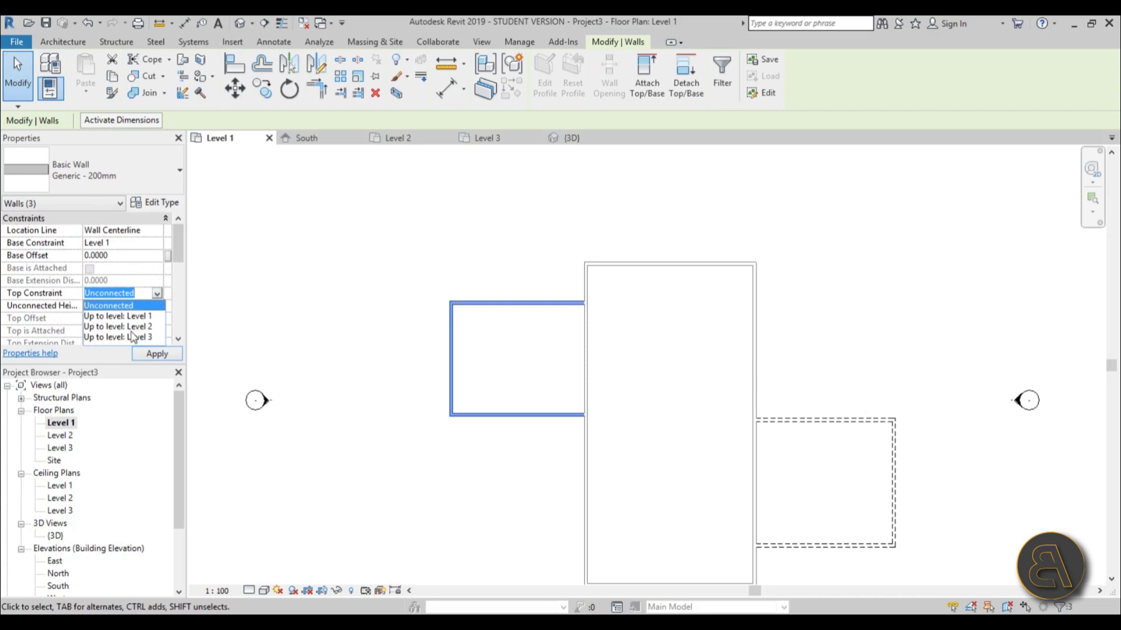
{"action": "left_click", "coordinate": [116, 327]}
{"action": "left_click", "coordinate": [155, 353]}
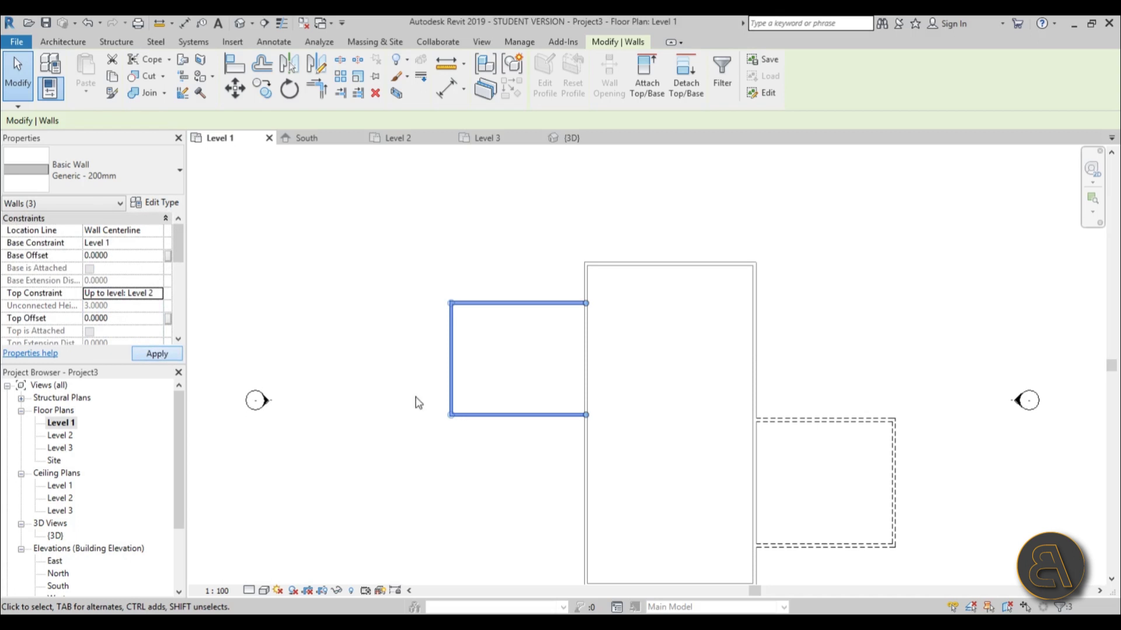
{"action": "double_click", "coordinate": [61, 436]}
Sketch a rectangular roof footprint with offset 1 over the new left wing
{"action": "key", "text": "Escape"}
{"action": "scroll", "coordinate": [475, 310], "scroll_direction": "up", "scroll_amount": 3}
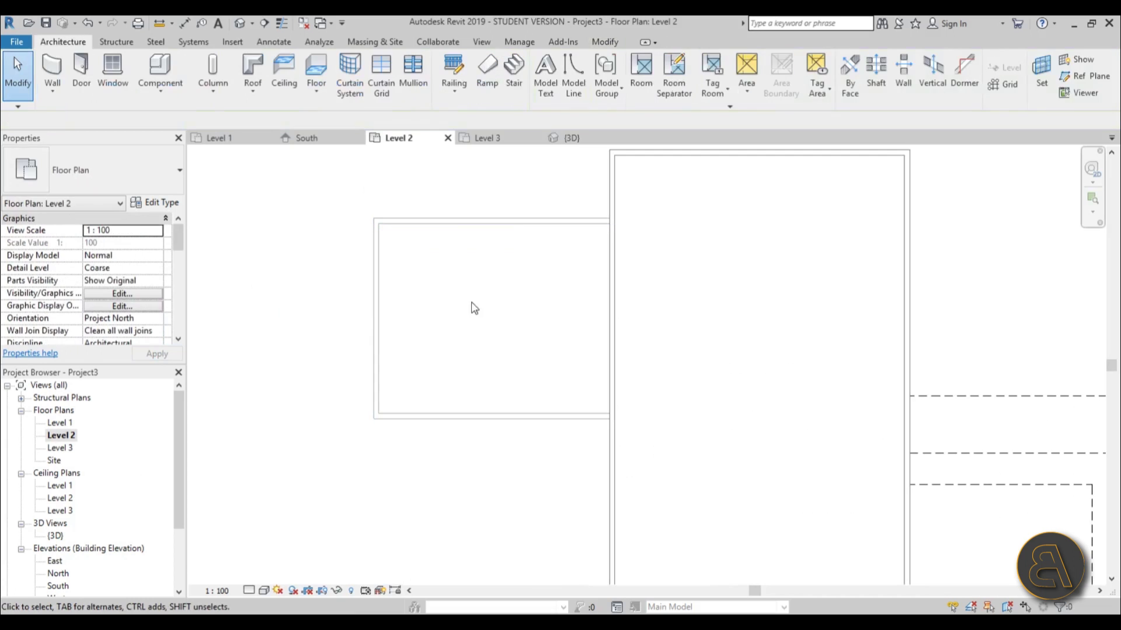
{"action": "left_click", "coordinate": [251, 64]}
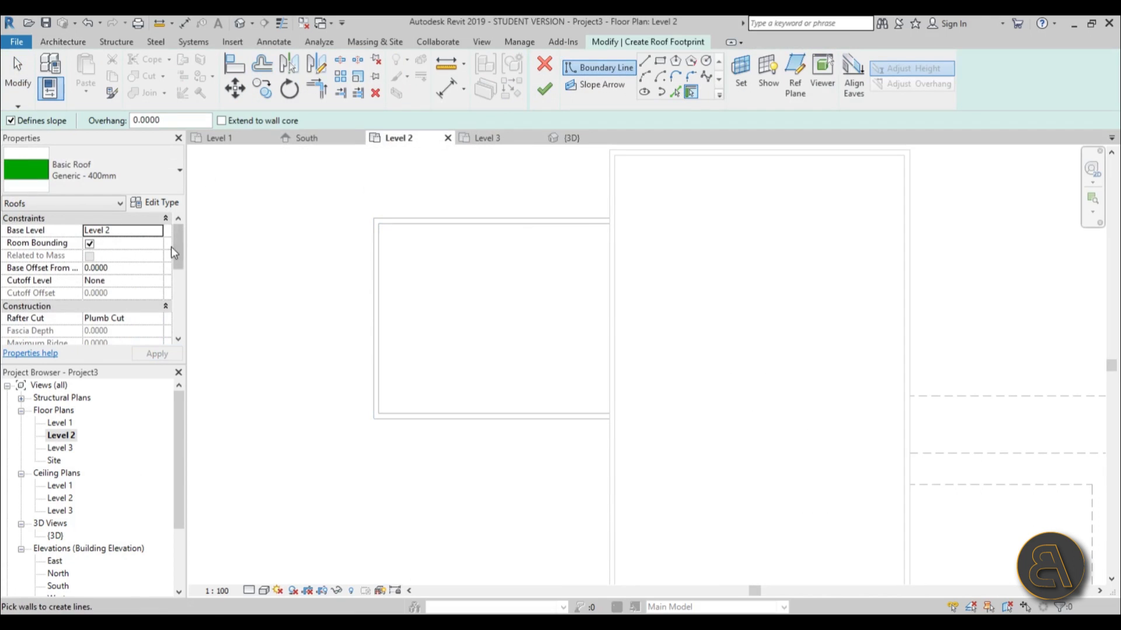
{"action": "left_click_drag", "start_coordinate": [178, 250], "coordinate": [180, 331]}
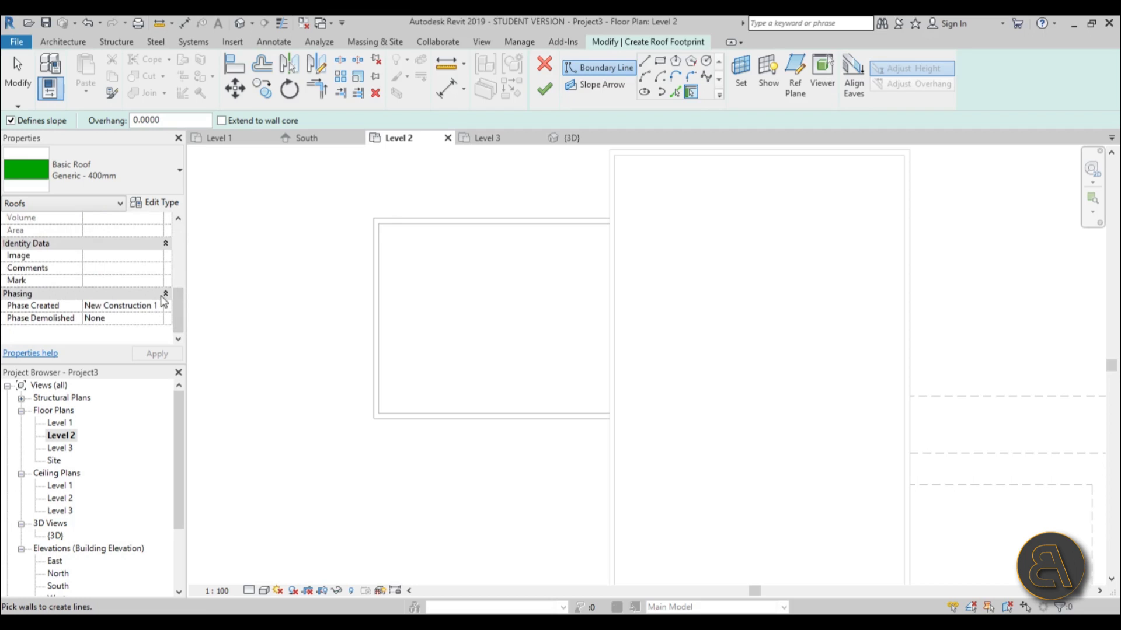
{"action": "left_click", "coordinate": [660, 60]}
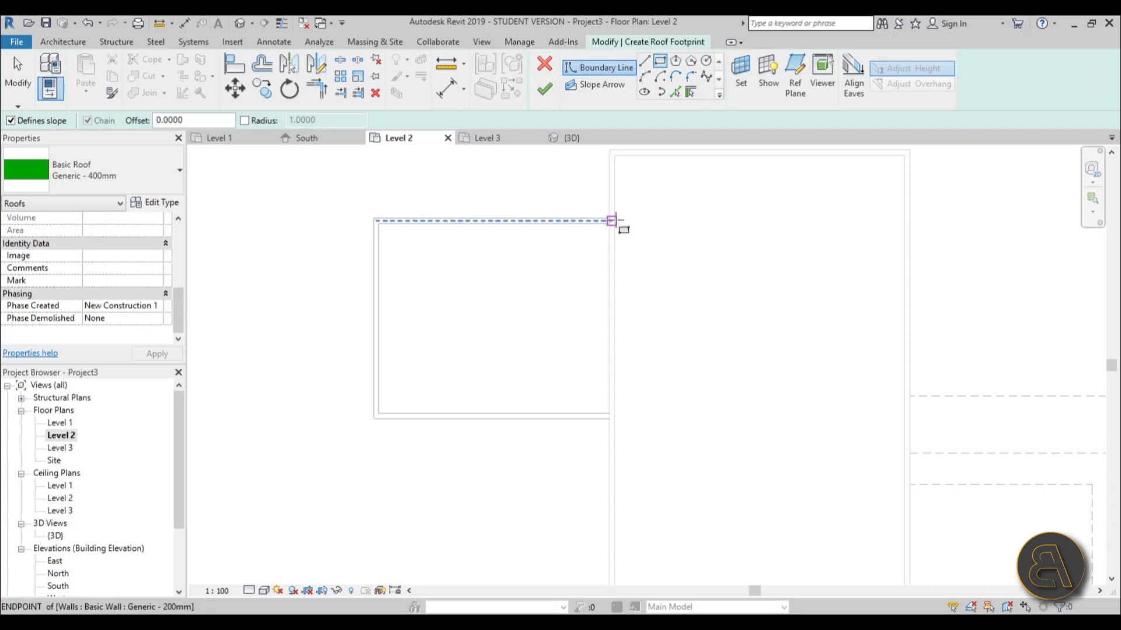
{"action": "left_click", "coordinate": [608, 218]}
{"action": "double_click", "coordinate": [157, 120]}
{"action": "type", "text": "1"}
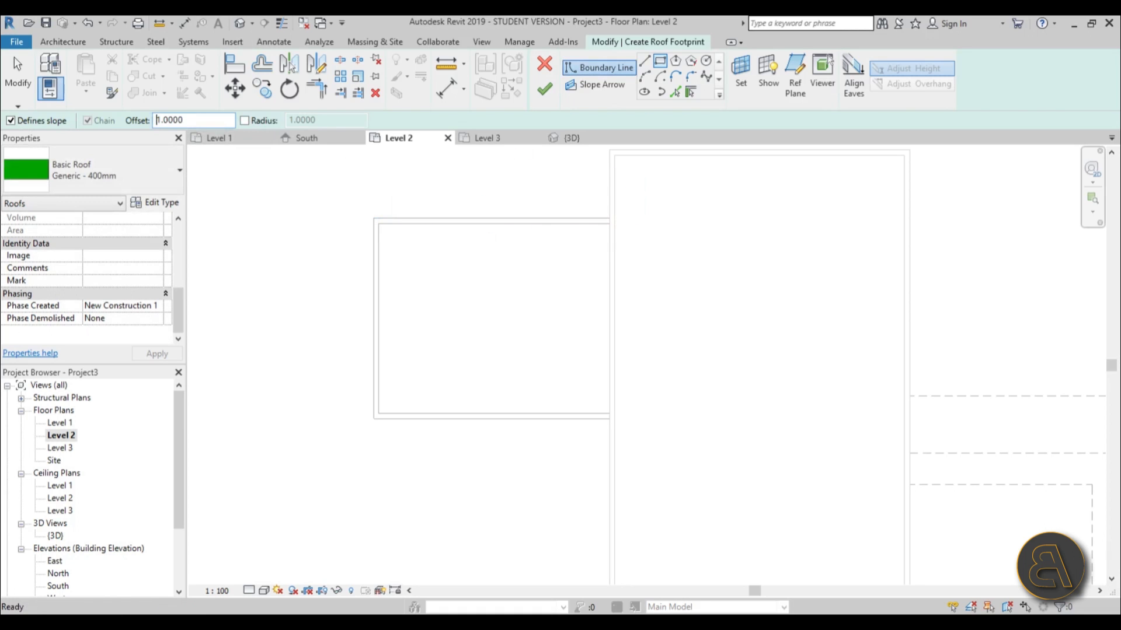
{"action": "left_click", "coordinate": [608, 218]}
{"action": "left_click", "coordinate": [373, 414]}
{"action": "key", "text": "Escape"}
{"action": "key", "text": "Escape"}
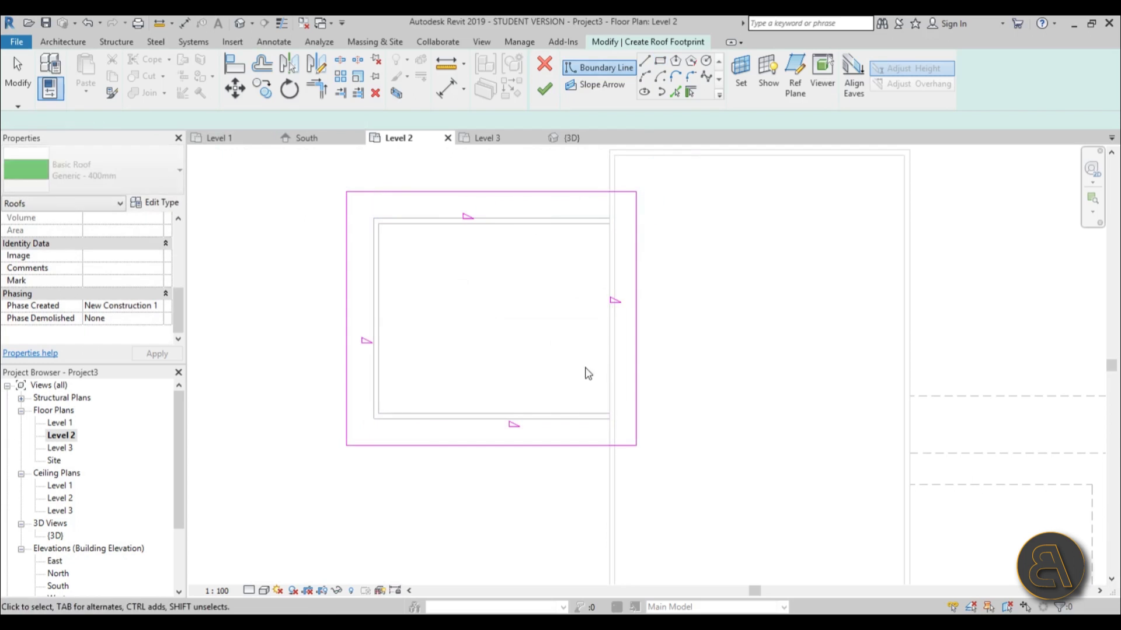
Snap the right edge onto the main block, slope the other three edges at 20°, and finish the roof
{"action": "left_click", "coordinate": [605, 358]}
{"action": "left_click_drag", "start_coordinate": [604, 358], "coordinate": [610, 358]}
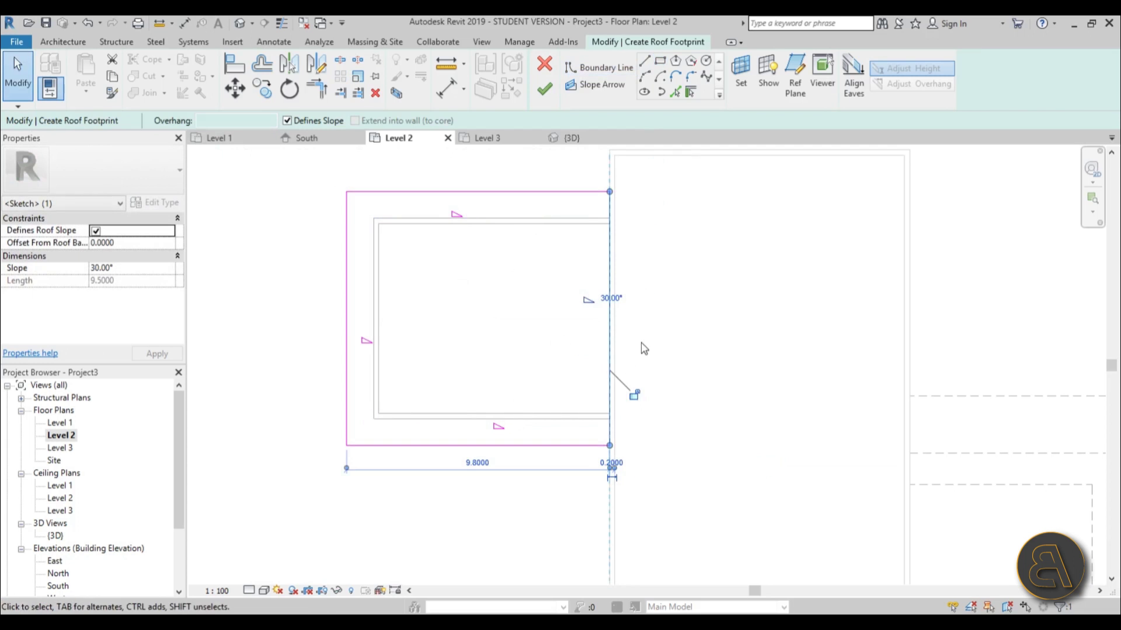
{"action": "left_click_drag", "start_coordinate": [443, 546], "coordinate": [323, 191]}
{"action": "left_click", "coordinate": [140, 268]}
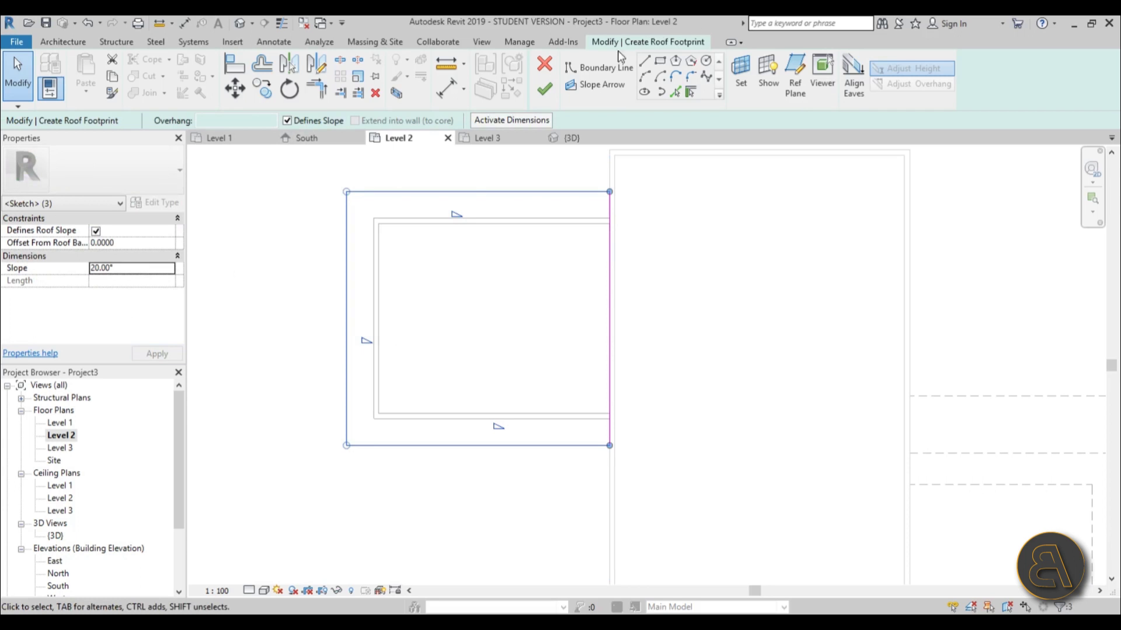
{"action": "left_click", "coordinate": [544, 89]}
{"action": "left_click", "coordinate": [503, 315]}
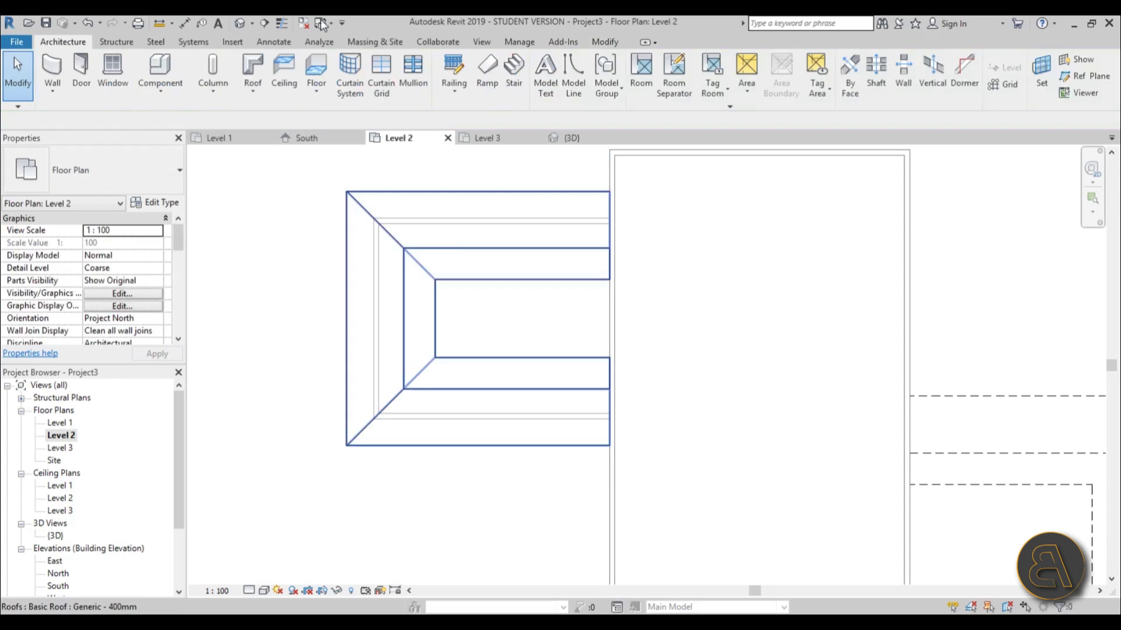
Inspect both hipped-roof blocks in the default 3D view, then return to the Level 1 plan
{"action": "left_click", "coordinate": [240, 27]}
{"action": "middle_click_drag", "start_coordinate": [444, 339], "coordinate": [447, 406], "text": "shift"}
{"action": "left_click_drag", "start_coordinate": [178, 248], "coordinate": [179, 331]}
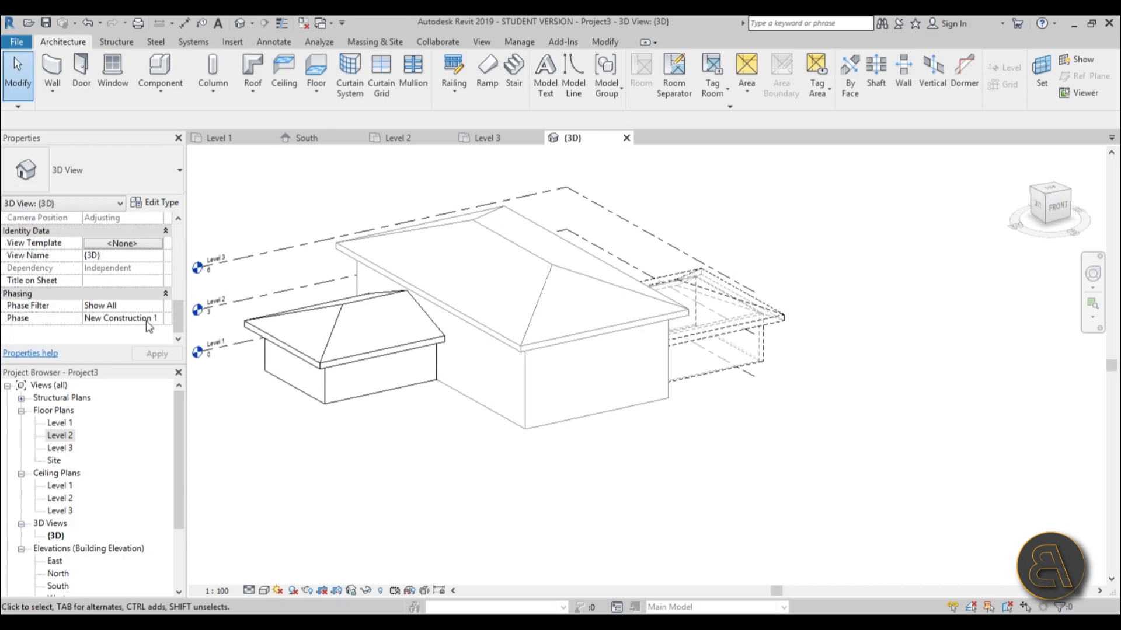
{"action": "middle_click_drag", "start_coordinate": [642, 426], "coordinate": [782, 279], "text": "shift"}
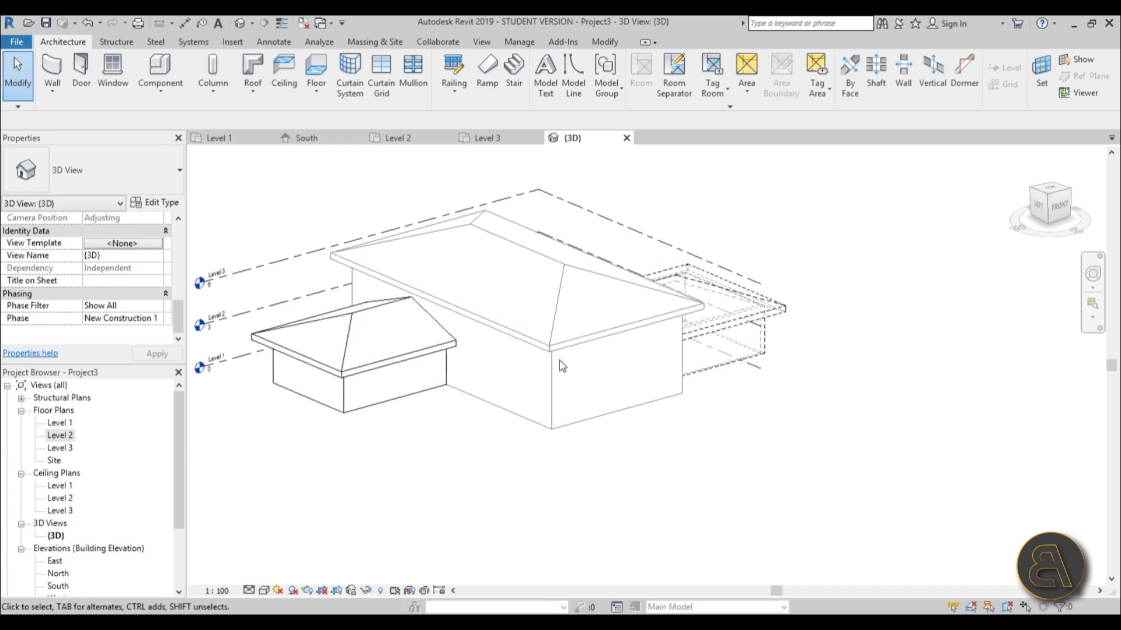
{"action": "scroll", "coordinate": [555, 395], "scroll_direction": "up", "scroll_amount": 3}
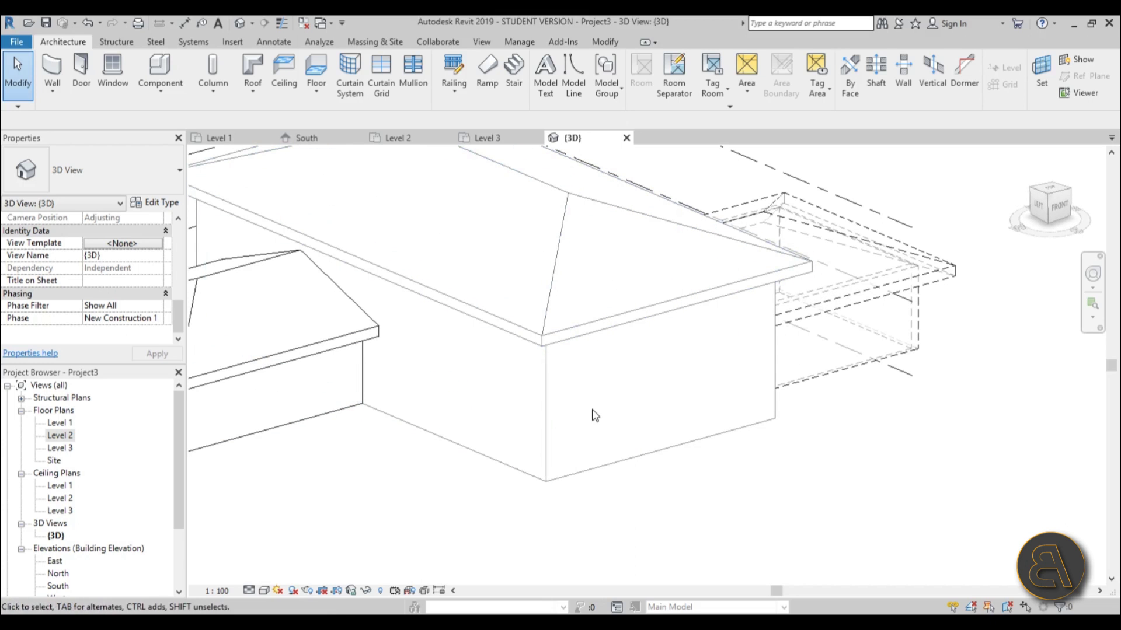
{"action": "middle_click_drag", "start_coordinate": [593, 399], "coordinate": [621, 452]}
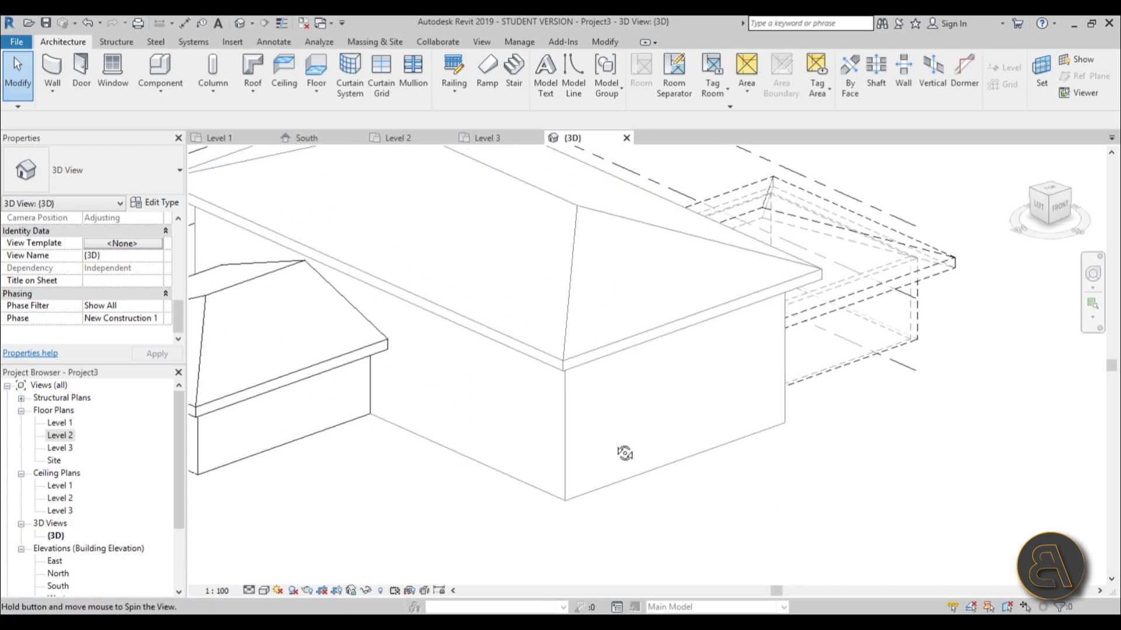
{"action": "middle_click_drag", "start_coordinate": [531, 408], "coordinate": [532, 418]}
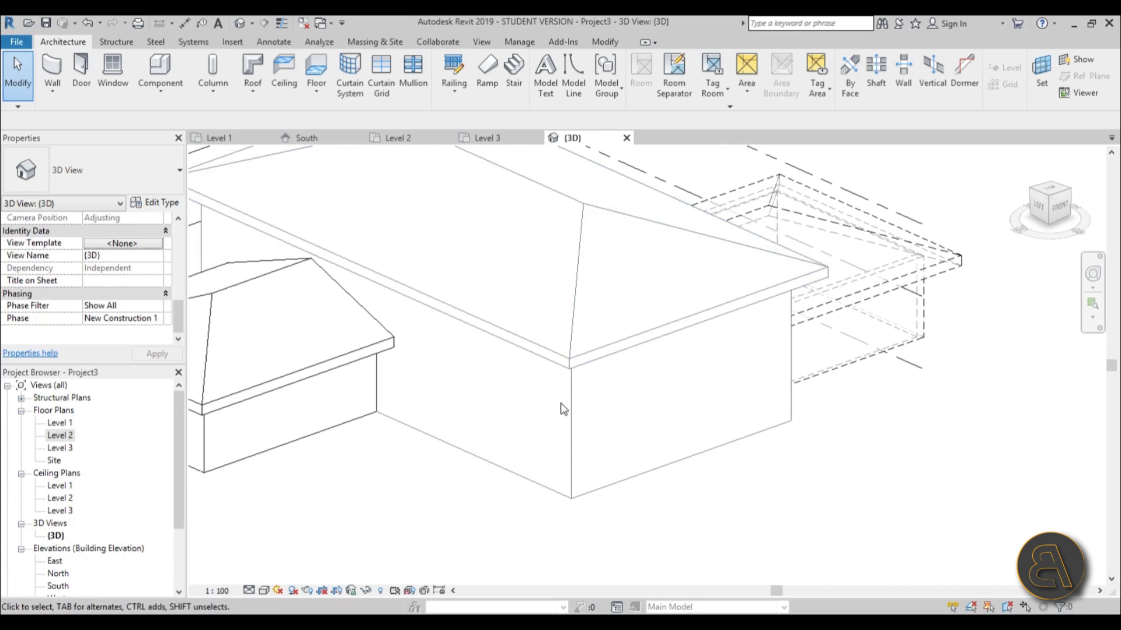
{"action": "double_click", "coordinate": [57, 423]}
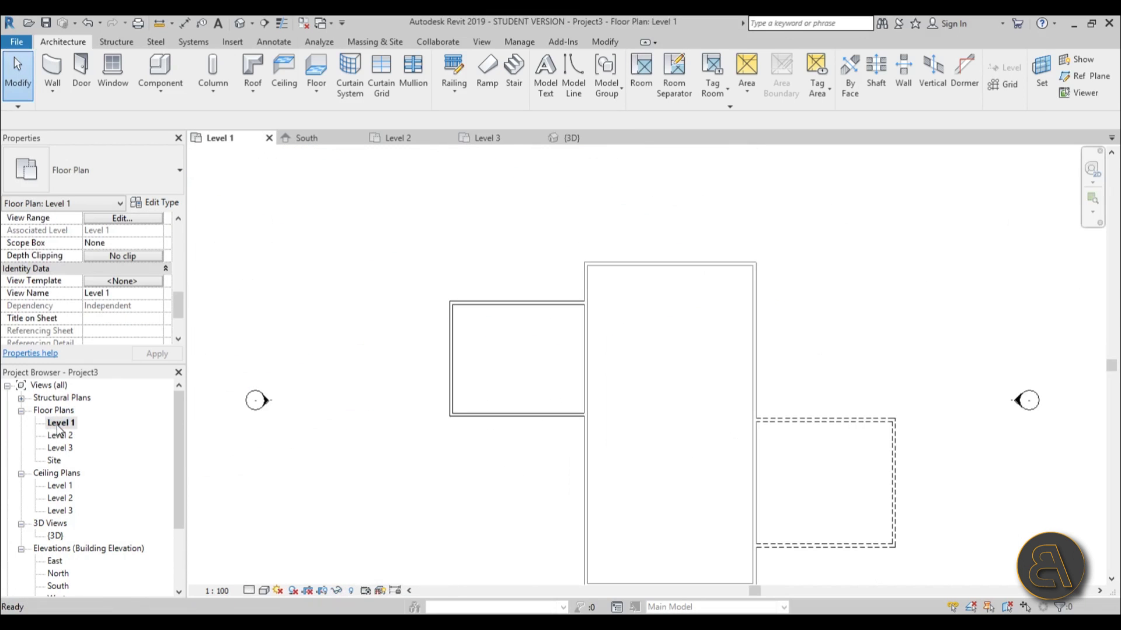
Frame the whole building and set the Level 1 view's Phase to New Construction 2
{"action": "middle_click_drag", "start_coordinate": [509, 457], "coordinate": [393, 394]}
{"action": "scroll", "coordinate": [458, 183], "scroll_direction": "up", "scroll_amount": 6}
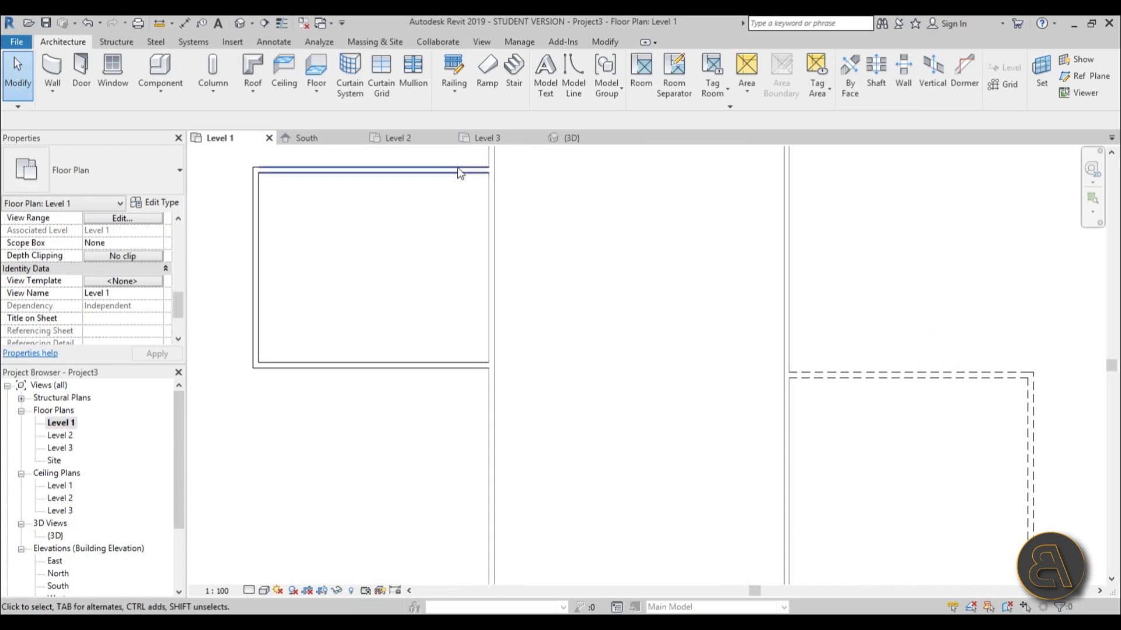
{"action": "scroll", "coordinate": [613, 470], "scroll_direction": "down", "scroll_amount": 5}
{"action": "scroll", "coordinate": [761, 276], "scroll_direction": "up", "scroll_amount": 5}
{"action": "scroll", "coordinate": [575, 305], "scroll_direction": "up", "scroll_amount": 2}
{"action": "scroll", "coordinate": [641, 315], "scroll_direction": "down", "scroll_amount": 6}
{"action": "middle_click_drag", "start_coordinate": [641, 315], "coordinate": [602, 384]}
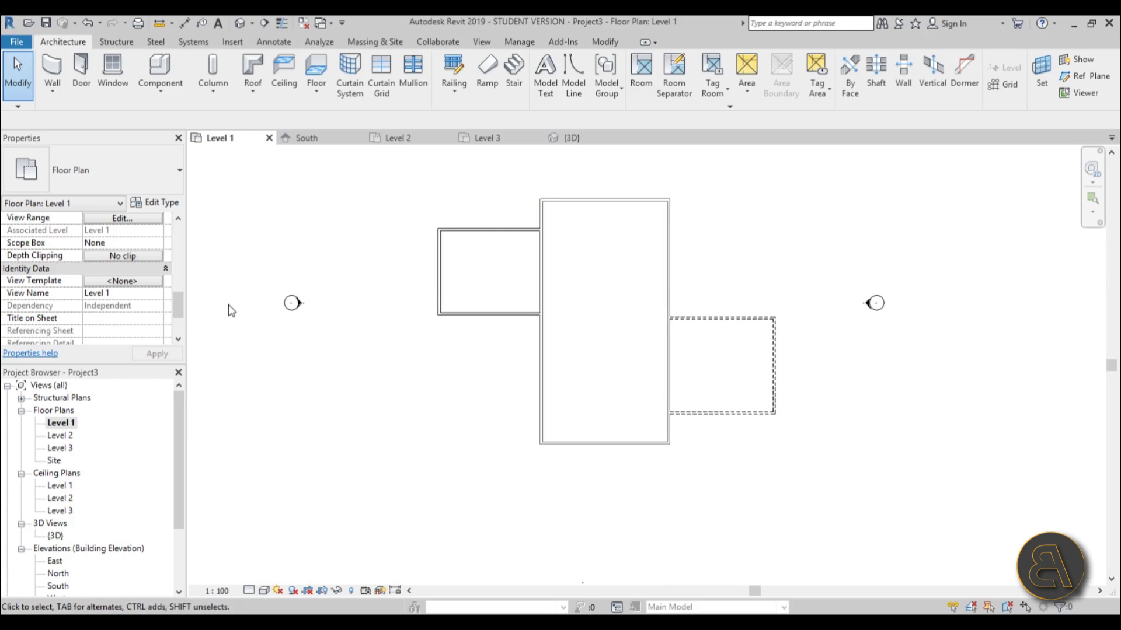
{"action": "left_click_drag", "start_coordinate": [176, 305], "coordinate": [179, 331]}
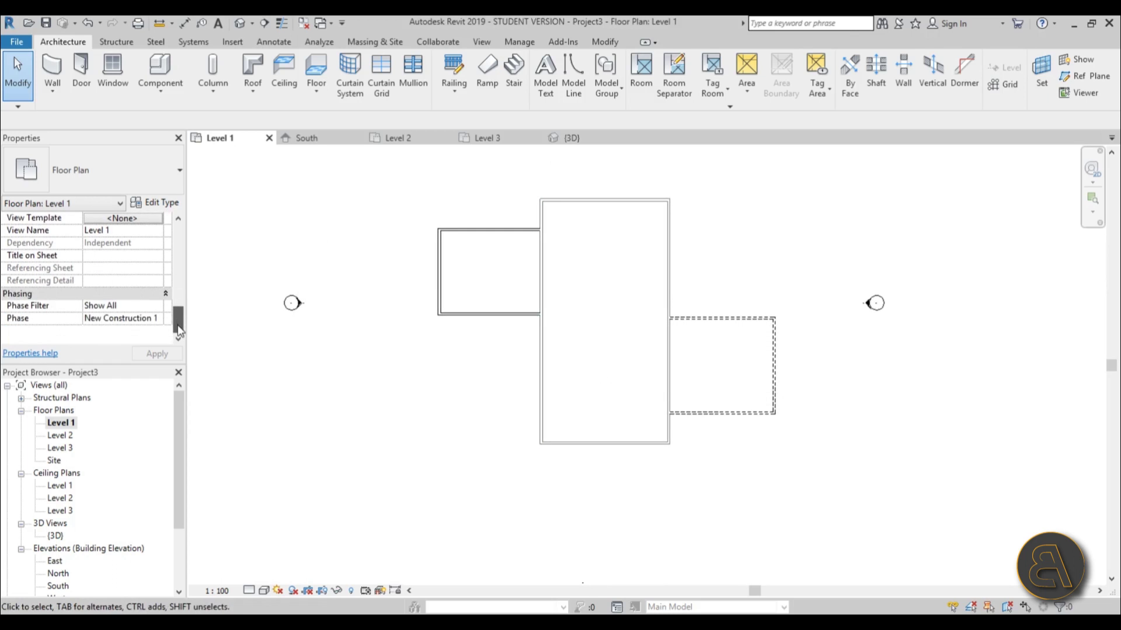
{"action": "left_click", "coordinate": [159, 319]}
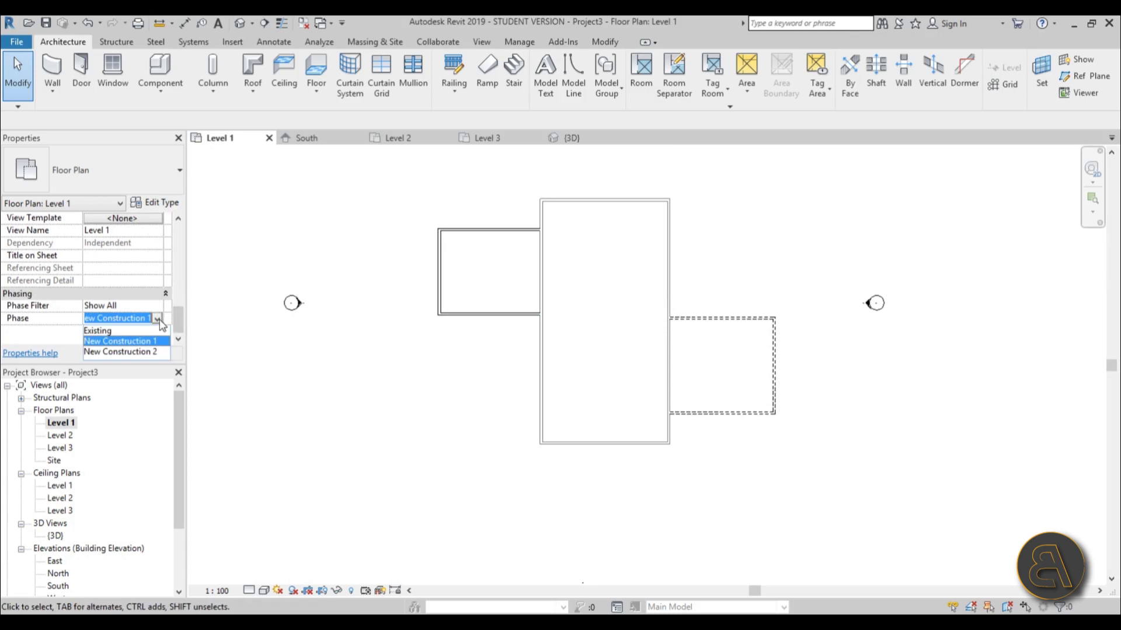
{"action": "left_click", "coordinate": [134, 353]}
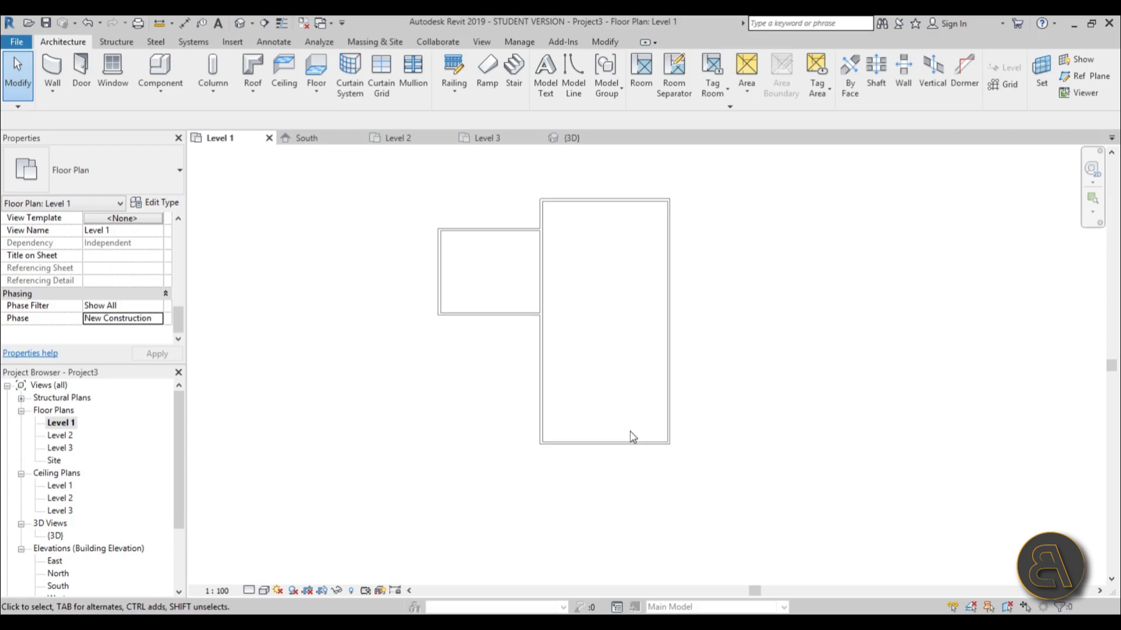
Start placing Generic - 200mm walls with the Rectangle draw option
{"action": "middle_click_drag", "start_coordinate": [480, 401], "coordinate": [577, 400]}
{"action": "left_click", "coordinate": [52, 69]}
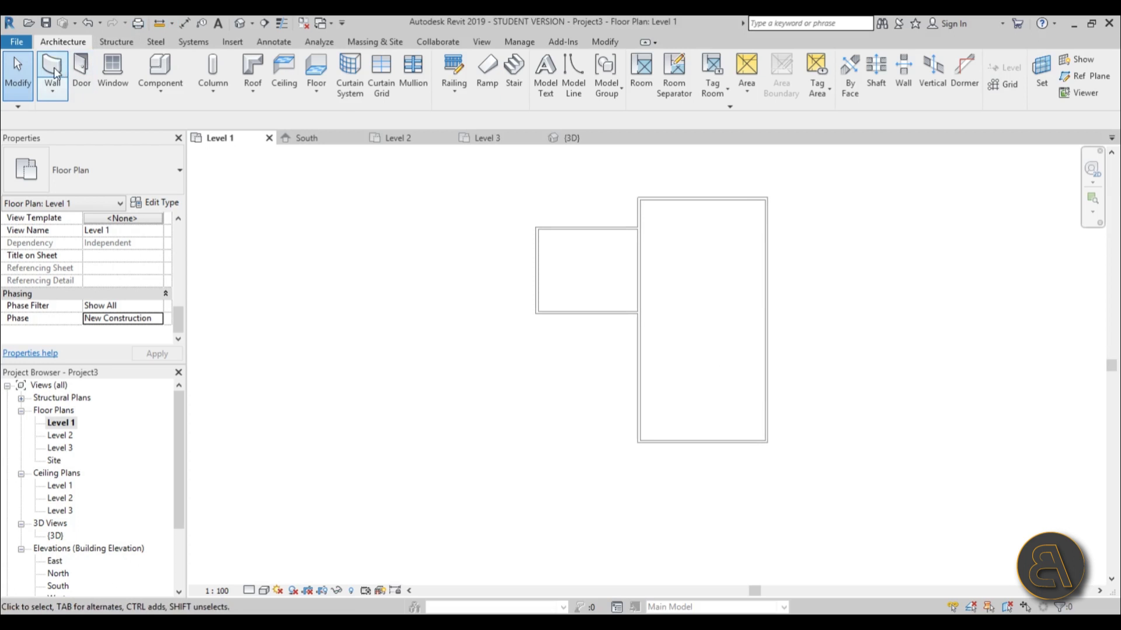
{"action": "left_click", "coordinate": [554, 60]}
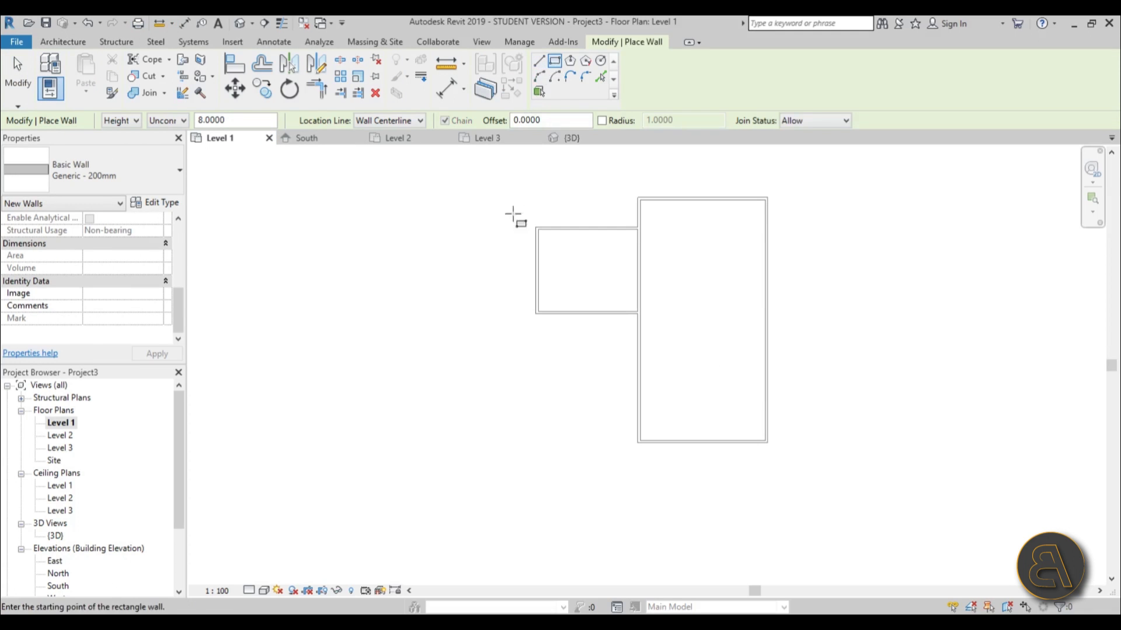
Draw a 4.3 × 6.9 wall rectangle and shift it further left of the house
{"action": "left_click", "coordinate": [398, 353]}
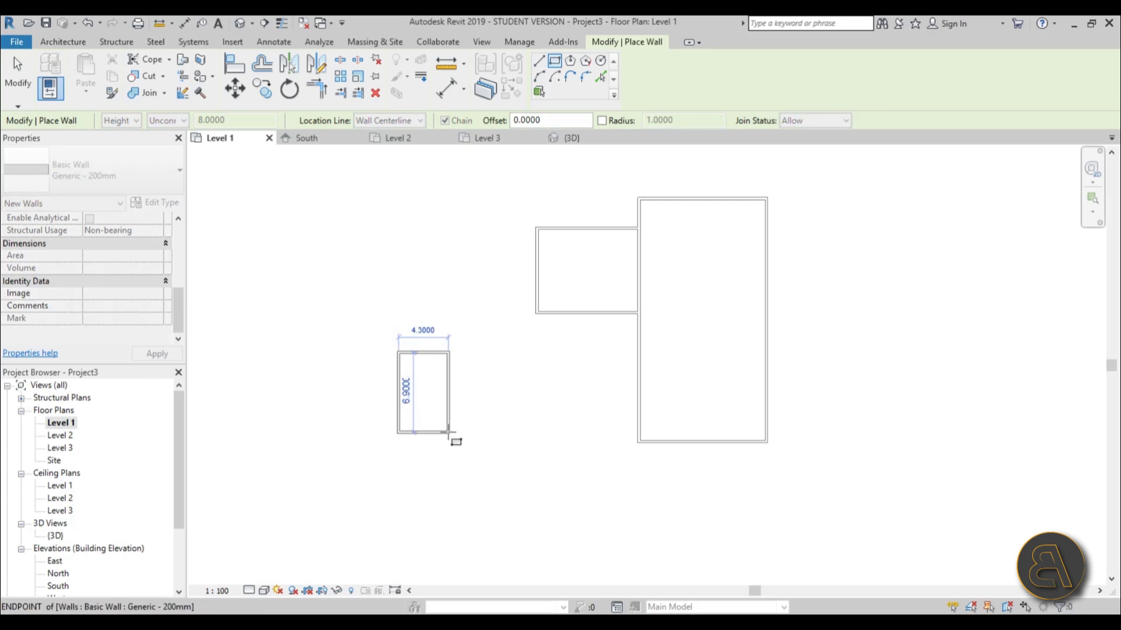
{"action": "left_click", "coordinate": [448, 432]}
{"action": "key", "text": "Escape"}
{"action": "key", "text": "Escape"}
{"action": "left_click_drag", "start_coordinate": [449, 388], "coordinate": [417, 388]}
{"action": "left_click", "coordinate": [428, 384]}
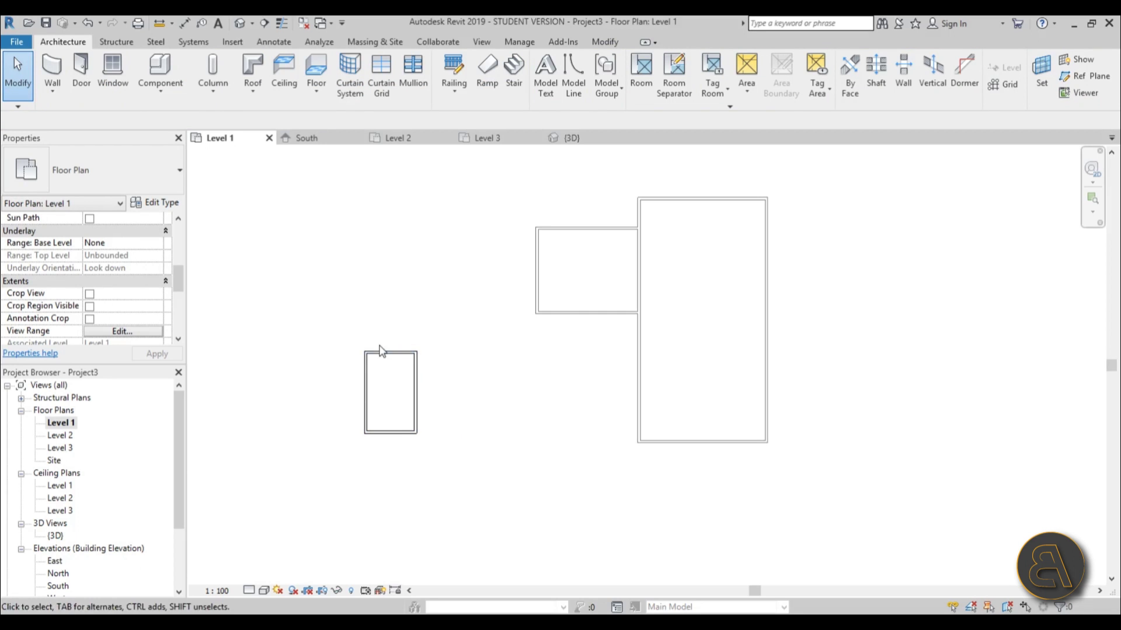
Set the four small-building walls' Top Constraint to Up to level: Level 2
{"action": "scroll", "coordinate": [389, 370], "scroll_direction": "up", "scroll_amount": 2}
{"action": "key", "text": "Tab"}
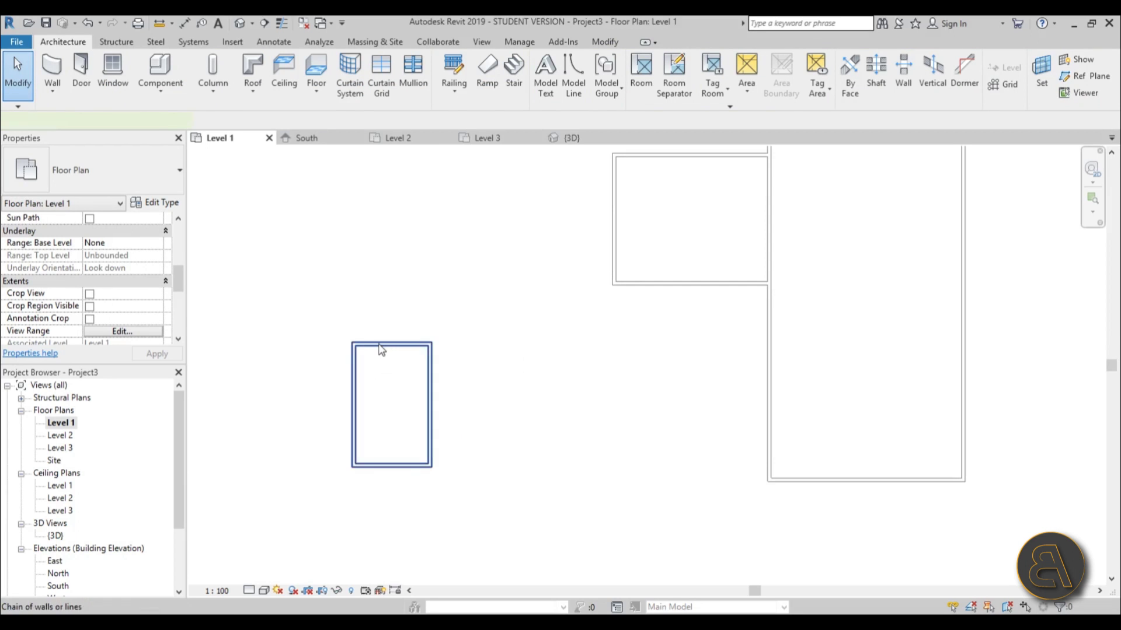
{"action": "left_click", "coordinate": [380, 349]}
{"action": "scroll", "coordinate": [181, 244], "scroll_direction": "down", "scroll_amount": 1}
{"action": "left_click", "coordinate": [140, 281]}
{"action": "left_click", "coordinate": [157, 281]}
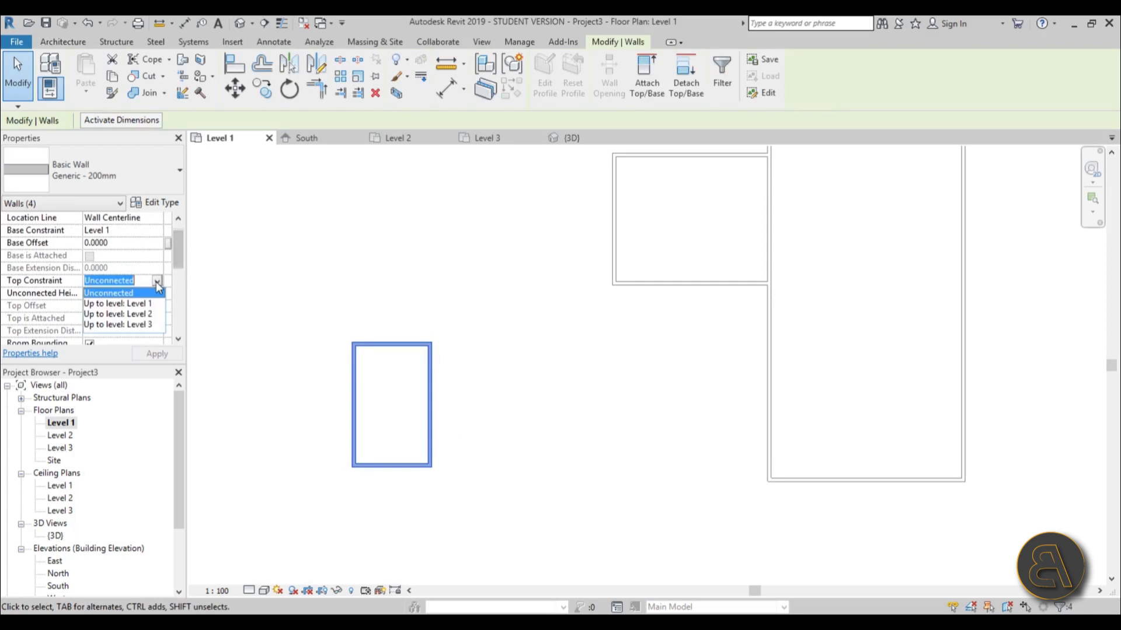
{"action": "left_click", "coordinate": [130, 321]}
{"action": "left_click", "coordinate": [145, 337]}
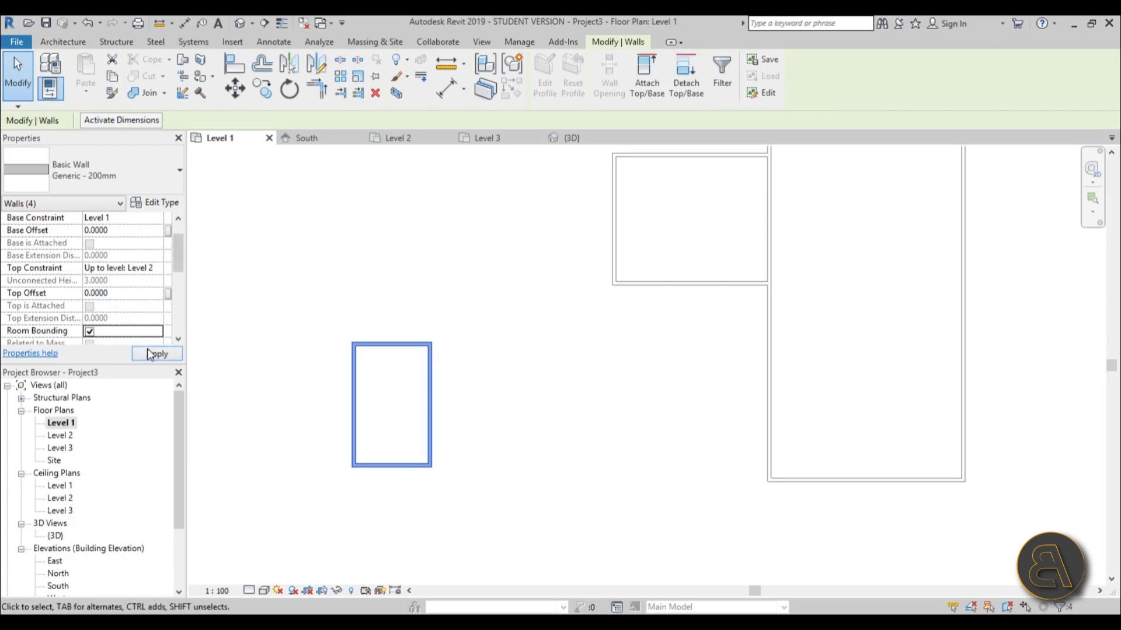
{"action": "left_click", "coordinate": [172, 355]}
Open the Level 2 plan and set its phase to New Construction 2
{"action": "double_click", "coordinate": [60, 435]}
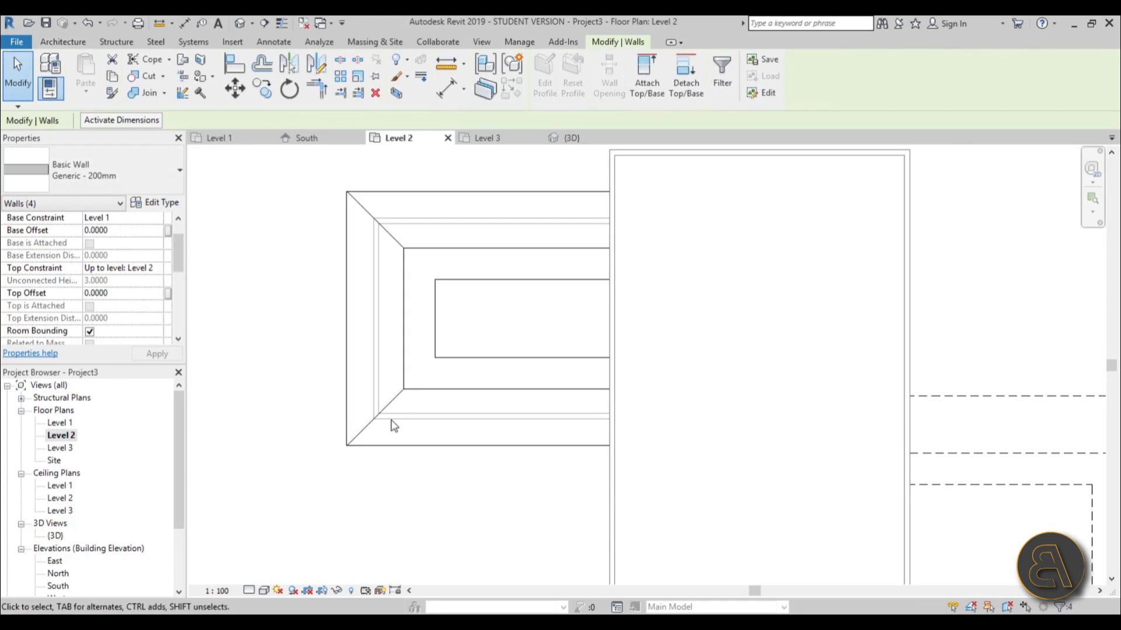
{"action": "left_click_drag", "start_coordinate": [179, 254], "coordinate": [174, 325]}
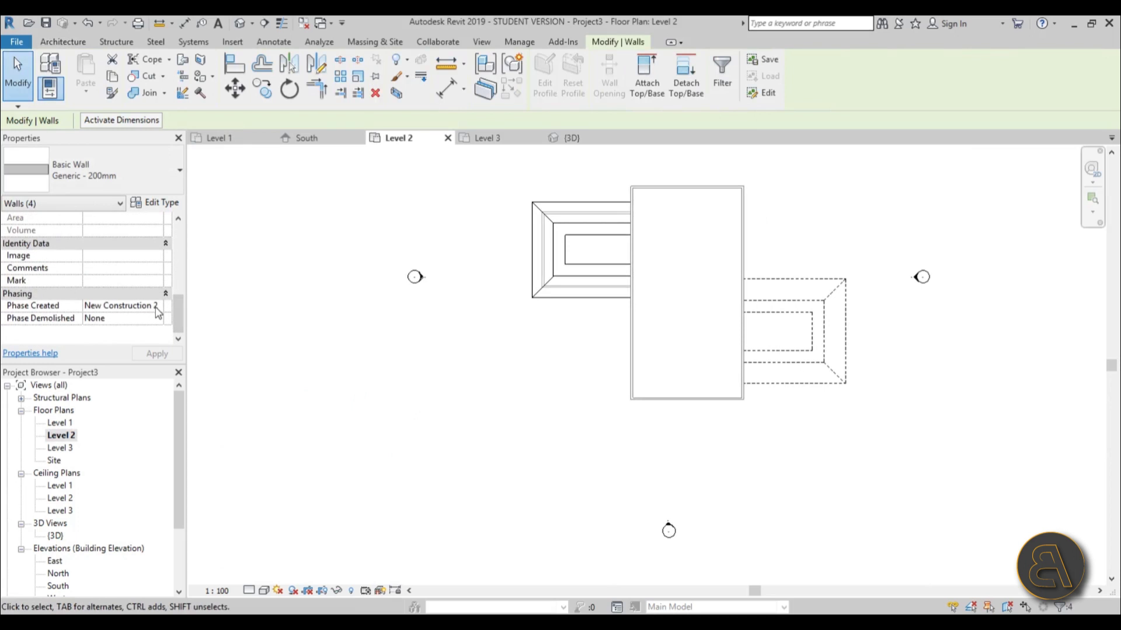
{"action": "left_click", "coordinate": [240, 318]}
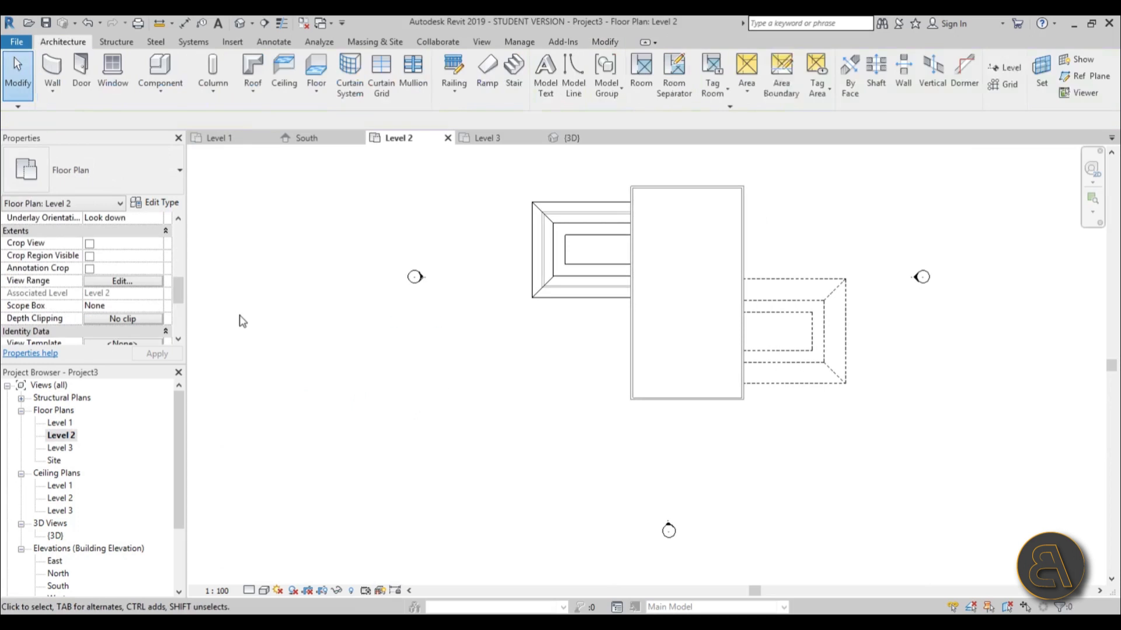
{"action": "left_click_drag", "start_coordinate": [177, 297], "coordinate": [178, 330]}
{"action": "left_click", "coordinate": [156, 320]}
{"action": "left_click", "coordinate": [157, 319]}
{"action": "left_click", "coordinate": [143, 351]}
{"action": "scroll", "coordinate": [400, 368], "scroll_direction": "up", "scroll_amount": 3}
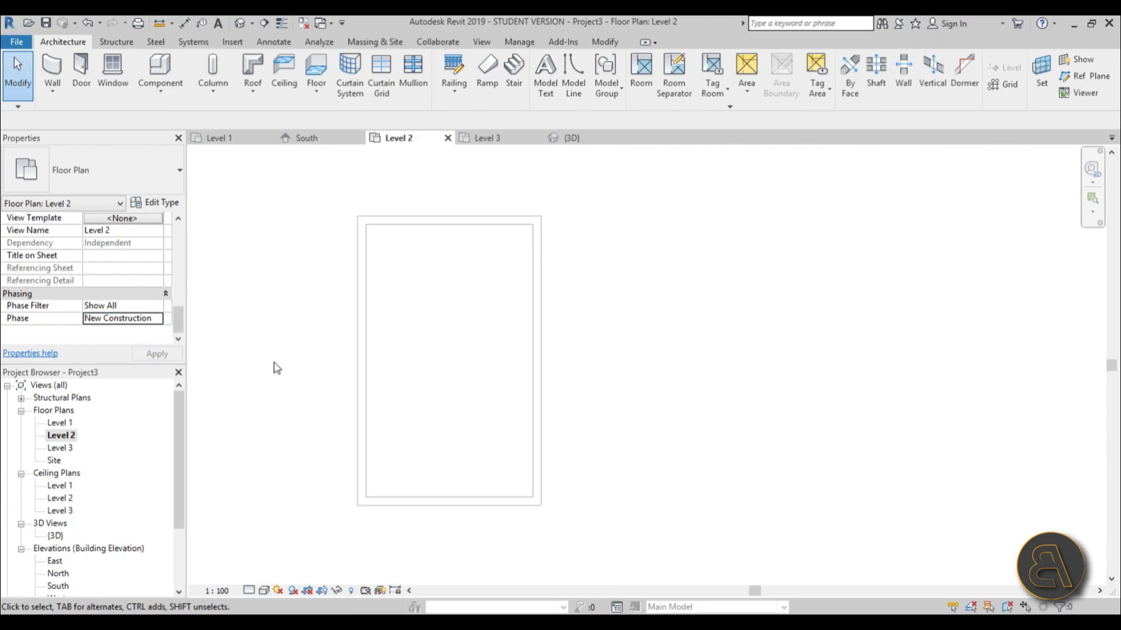
Sketch a rectangular roof footprint with 0.5 offset around the small building's walls
{"action": "left_click", "coordinate": [253, 68]}
{"action": "left_click", "coordinate": [660, 60]}
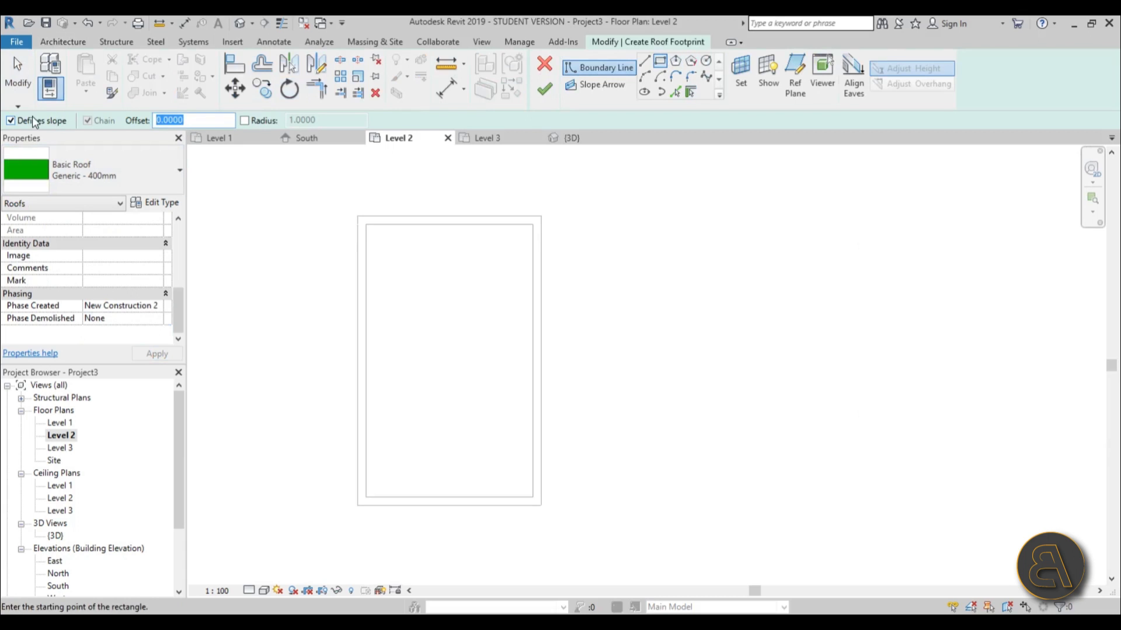
{"action": "type", "text": "0.5"}
{"action": "left_click", "coordinate": [358, 215]}
{"action": "left_click", "coordinate": [541, 506]}
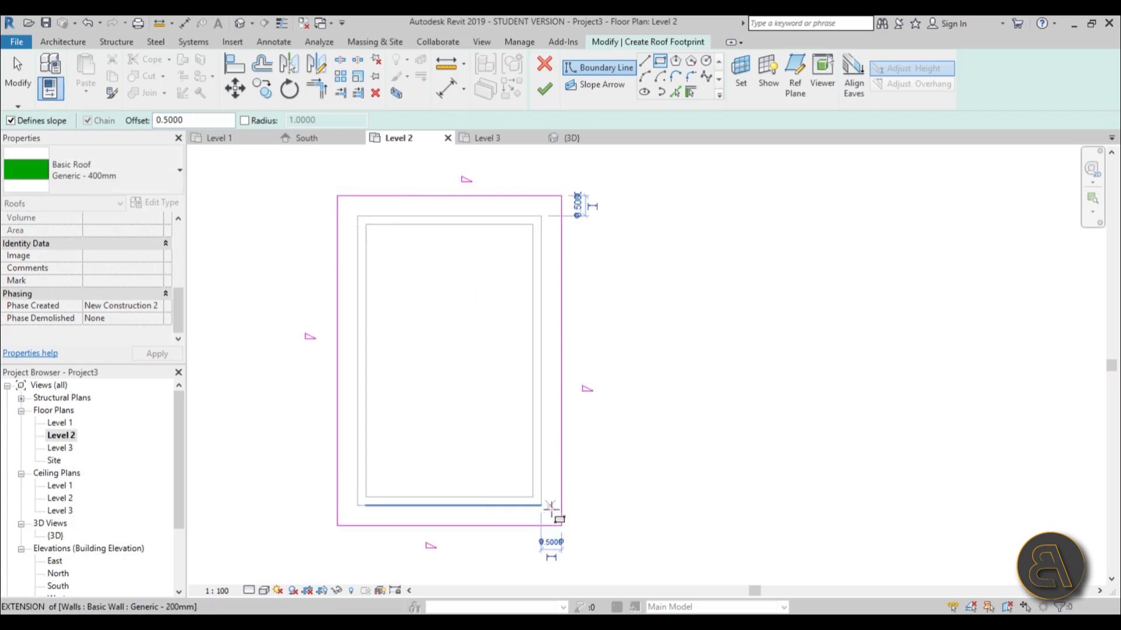
{"action": "key", "text": "Escape"}
{"action": "key", "text": "Escape"}
Give all four footprint lines a 15° slope, finish the hip roof, and view it in 3D
{"action": "mouse_move", "coordinate": [636, 557]}
{"action": "left_mouse_down"}
{"action": "mouse_move", "coordinate": [289, 135]}
{"action": "mouse_move", "coordinate": [272, 182]}
{"action": "left_mouse_up"}
{"action": "left_click", "coordinate": [142, 266]}
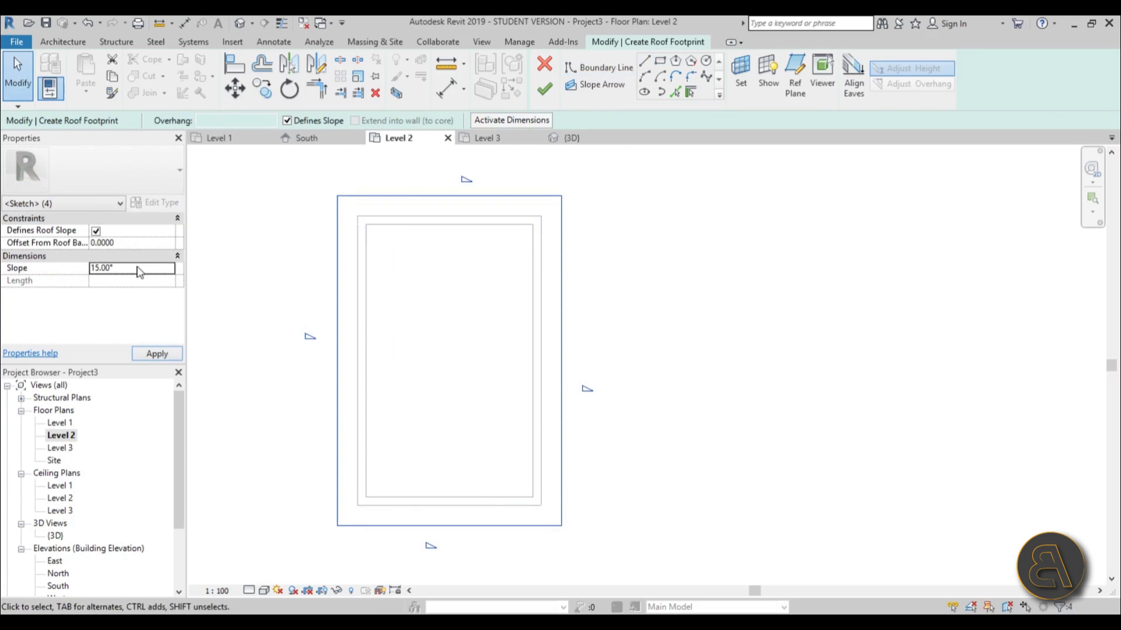
{"action": "left_click", "coordinate": [257, 308]}
{"action": "left_click", "coordinate": [544, 90]}
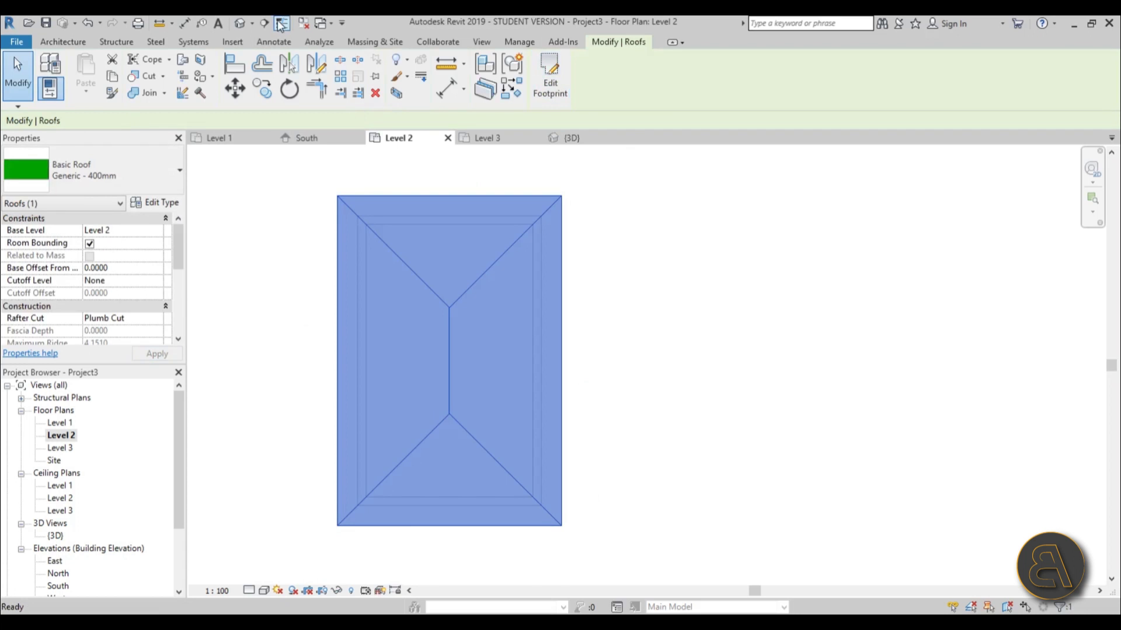
{"action": "left_click", "coordinate": [239, 23]}
Set the 3D view's phase to New Construction 2
{"action": "middle_click_drag", "start_coordinate": [569, 280], "coordinate": [505, 334], "text": "shift"}
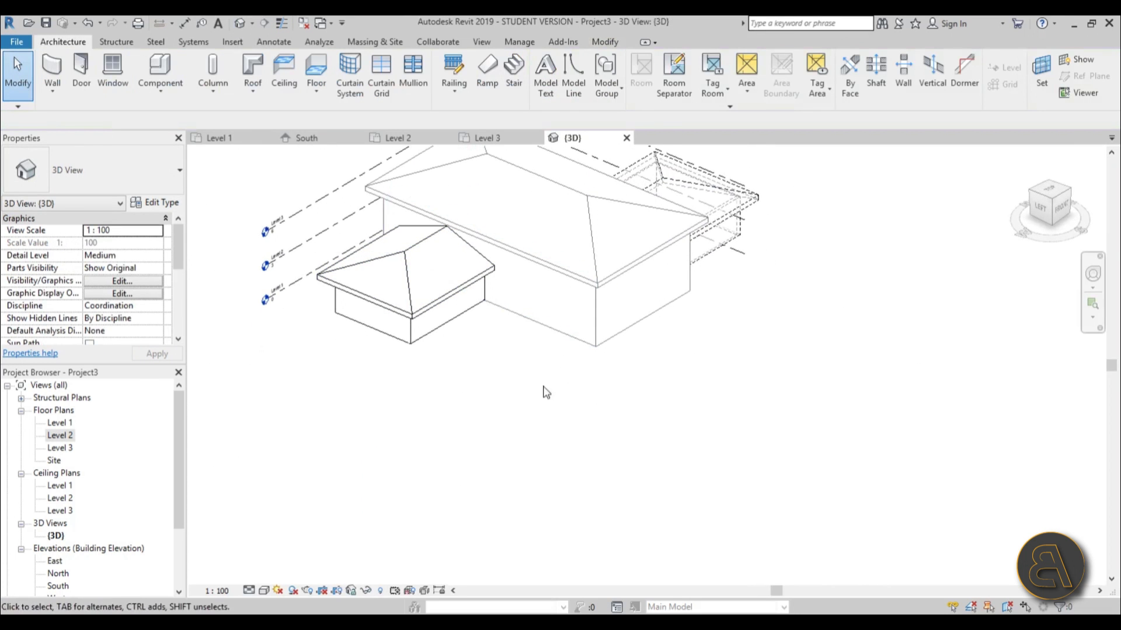
{"action": "left_click_drag", "start_coordinate": [177, 251], "coordinate": [180, 334]}
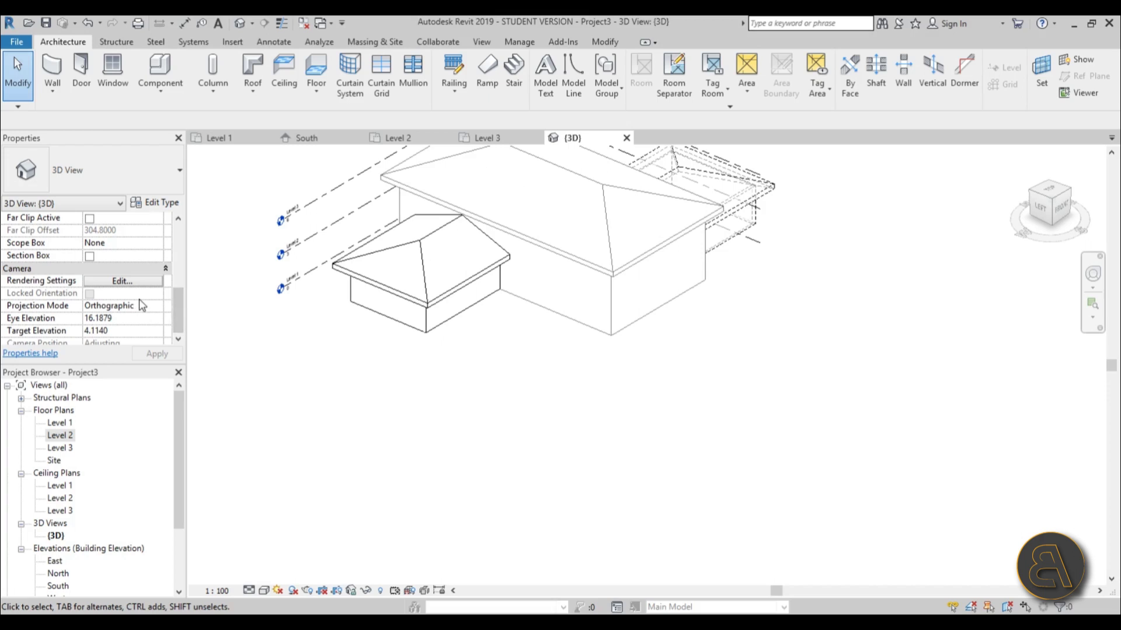
{"action": "scroll", "coordinate": [139, 299], "scroll_direction": "down", "scroll_amount": 3}
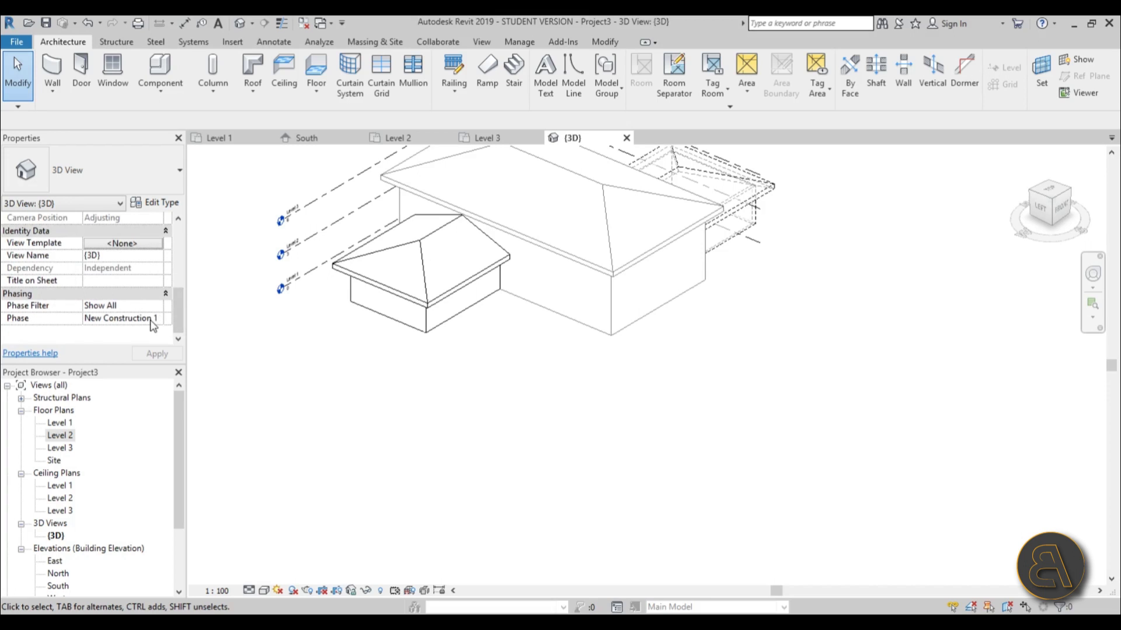
{"action": "left_click", "coordinate": [155, 322]}
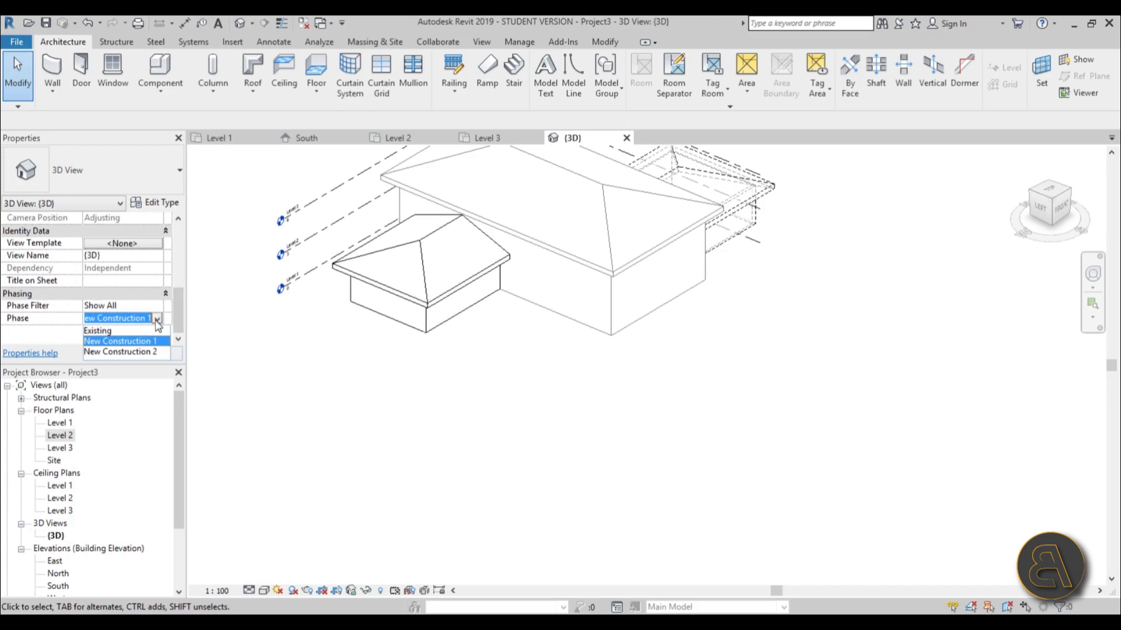
{"action": "left_click", "coordinate": [135, 352]}
{"action": "left_click", "coordinate": [157, 354]}
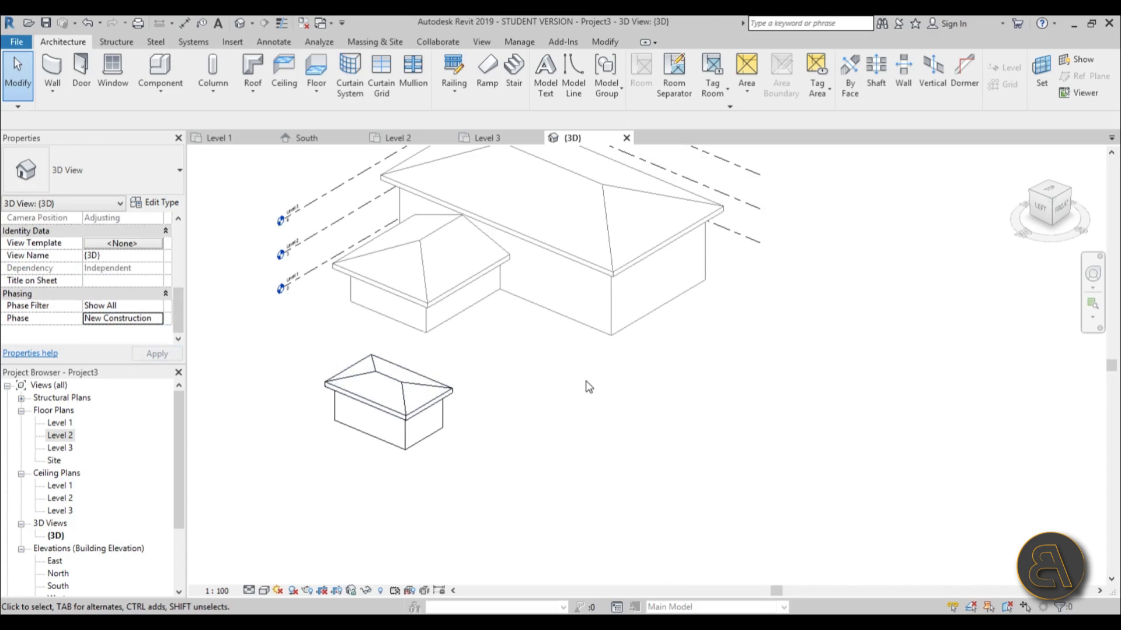
Orbit the model to inspect the small building, then select the Level 1 floor plan
{"action": "middle_click_drag", "start_coordinate": [463, 415], "coordinate": [480, 334], "text": "shift"}
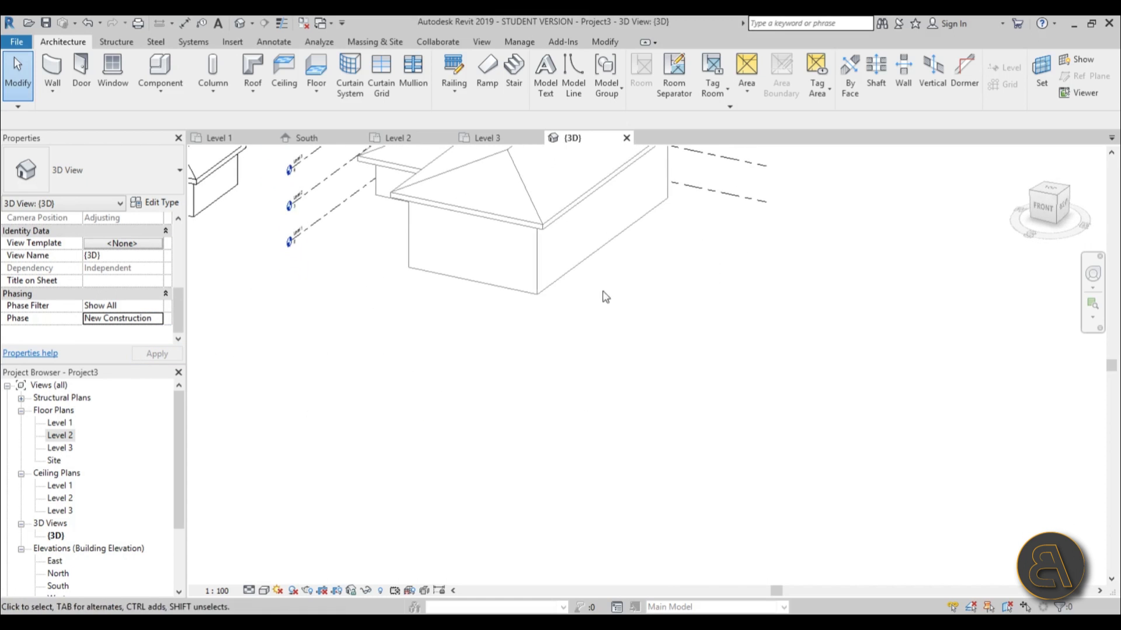
{"action": "middle_click_drag", "start_coordinate": [414, 319], "coordinate": [630, 363], "text": "shift"}
{"action": "scroll", "coordinate": [300, 298], "scroll_direction": "up", "scroll_amount": 3}
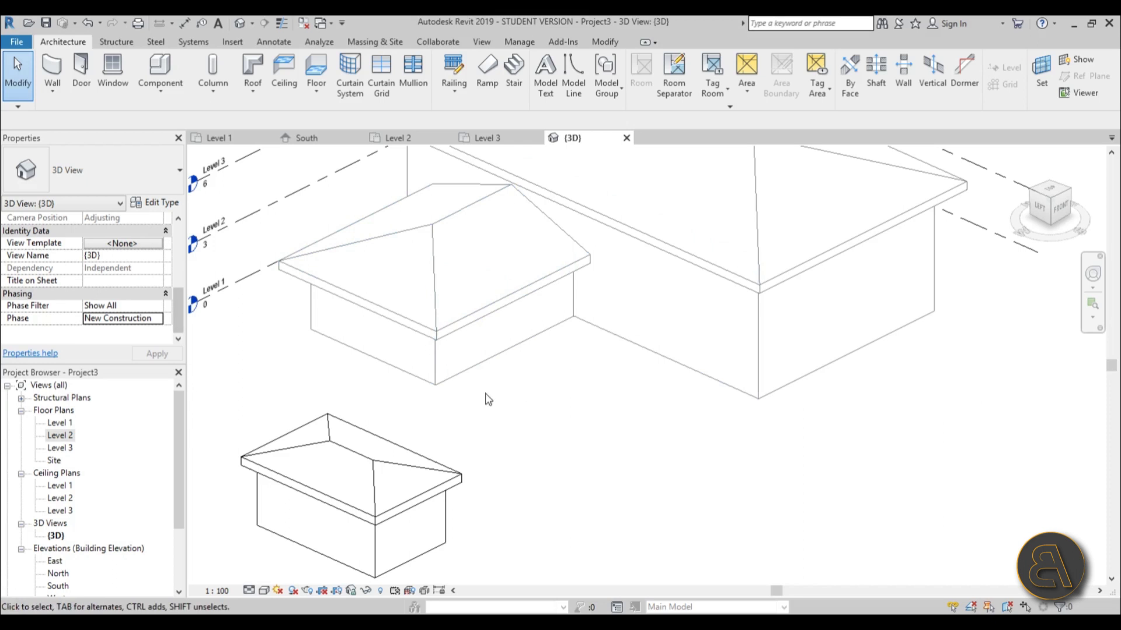
{"action": "scroll", "coordinate": [571, 367], "scroll_direction": "down", "scroll_amount": 3}
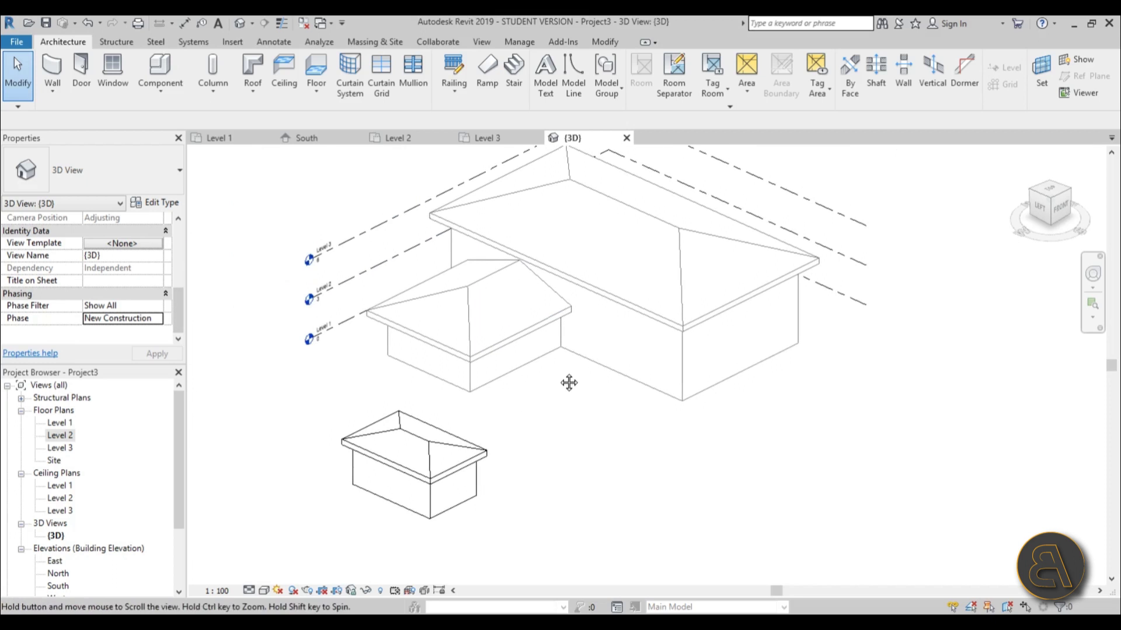
{"action": "left_click", "coordinate": [59, 428]}
Open the Level 1 plan and switch its phase to New Construction 1
{"action": "double_click", "coordinate": [58, 428]}
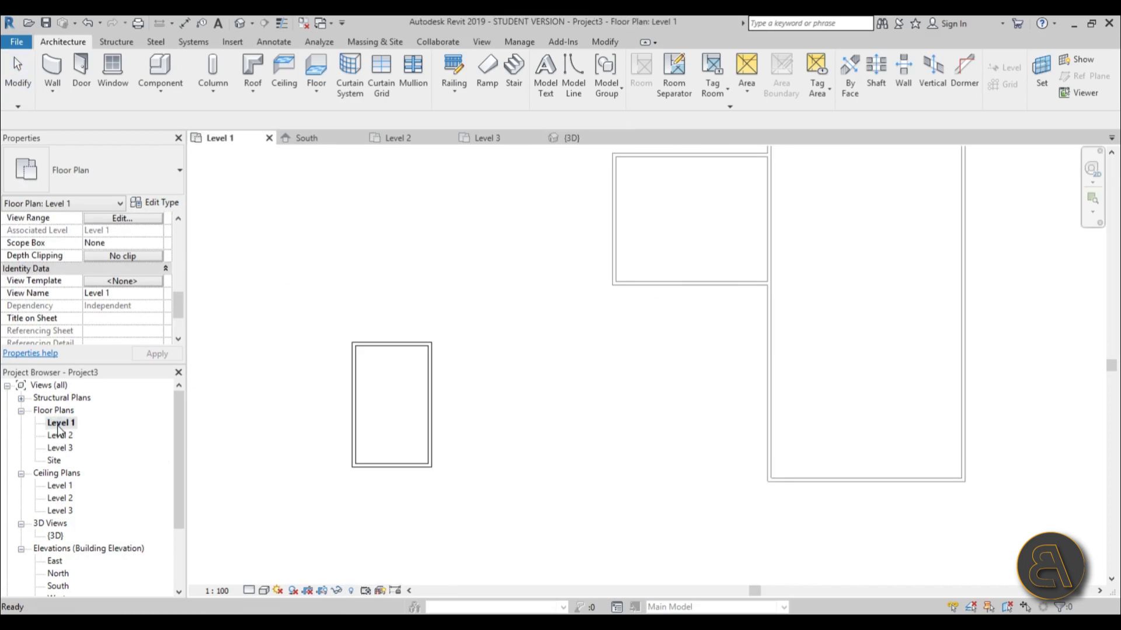
{"action": "scroll", "coordinate": [413, 382], "scroll_direction": "down", "scroll_amount": 2}
{"action": "scroll", "coordinate": [413, 381], "scroll_direction": "up", "scroll_amount": 1}
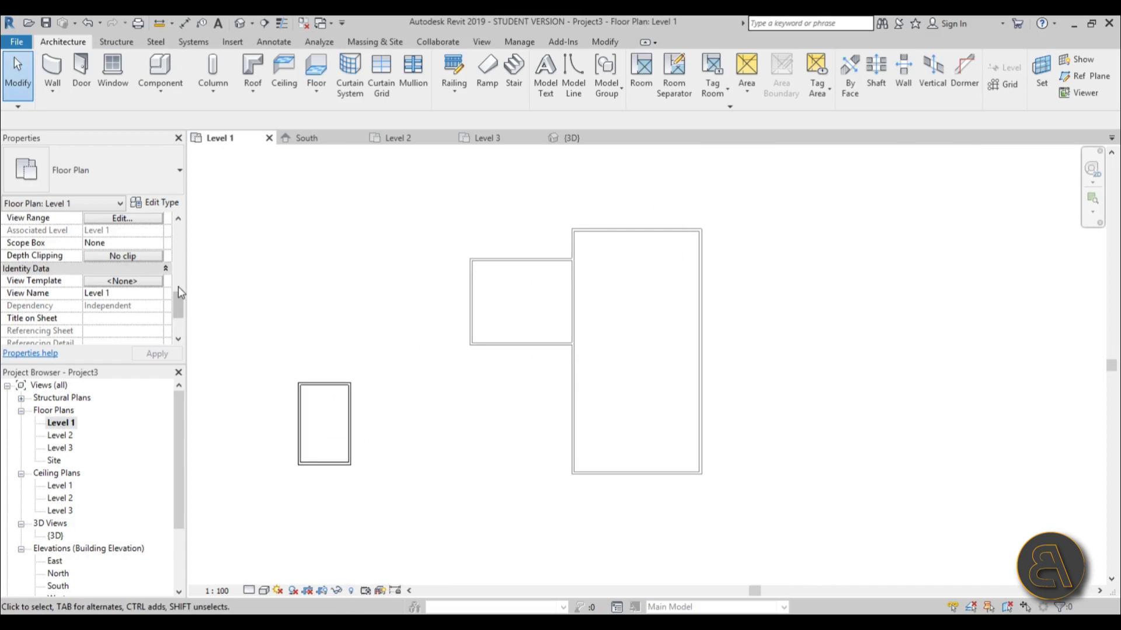
{"action": "scroll", "coordinate": [176, 285], "scroll_direction": "down", "scroll_amount": 3}
{"action": "left_click", "coordinate": [156, 319]}
{"action": "left_click", "coordinate": [157, 319]}
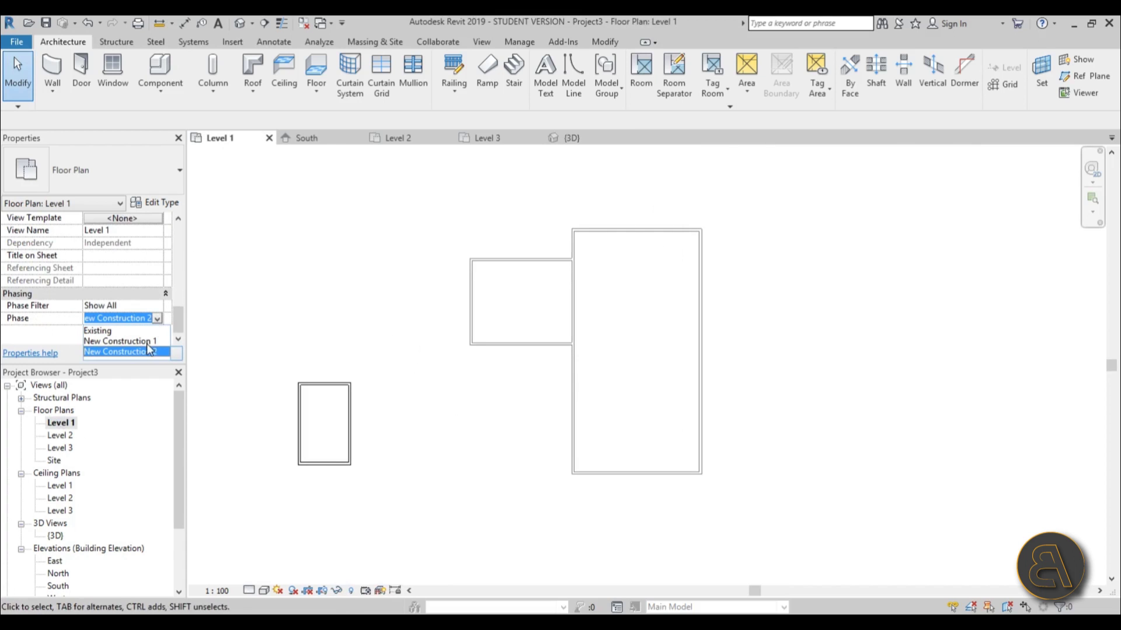
{"action": "left_click", "coordinate": [100, 342]}
Zoom and pan to frame the wall between the wing and the main block
{"action": "scroll", "coordinate": [624, 395], "scroll_direction": "up", "scroll_amount": 3}
{"action": "scroll", "coordinate": [625, 392], "scroll_direction": "down", "scroll_amount": 2}
{"action": "middle_click_drag", "start_coordinate": [630, 400], "coordinate": [625, 390]}
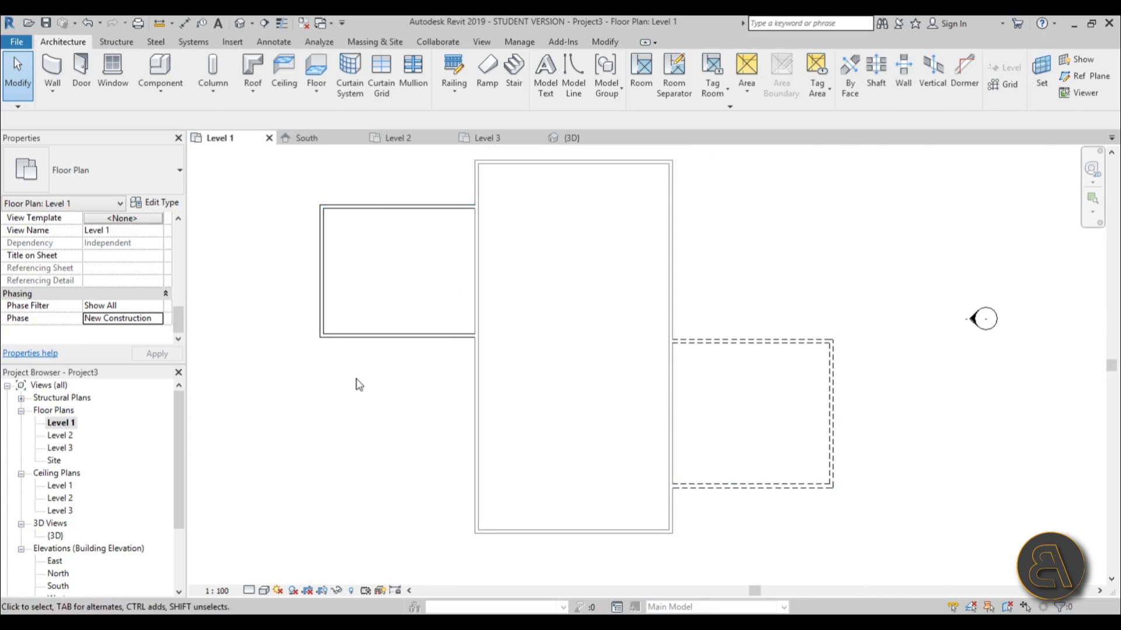
{"action": "middle_click_drag", "start_coordinate": [335, 378], "coordinate": [356, 420]}
{"action": "scroll", "coordinate": [397, 292], "scroll_direction": "up", "scroll_amount": 2}
{"action": "scroll", "coordinate": [421, 245], "scroll_direction": "up", "scroll_amount": 2}
{"action": "middle_click_drag", "start_coordinate": [379, 339], "coordinate": [425, 316]}
{"action": "scroll", "coordinate": [425, 315], "scroll_direction": "down", "scroll_amount": 1}
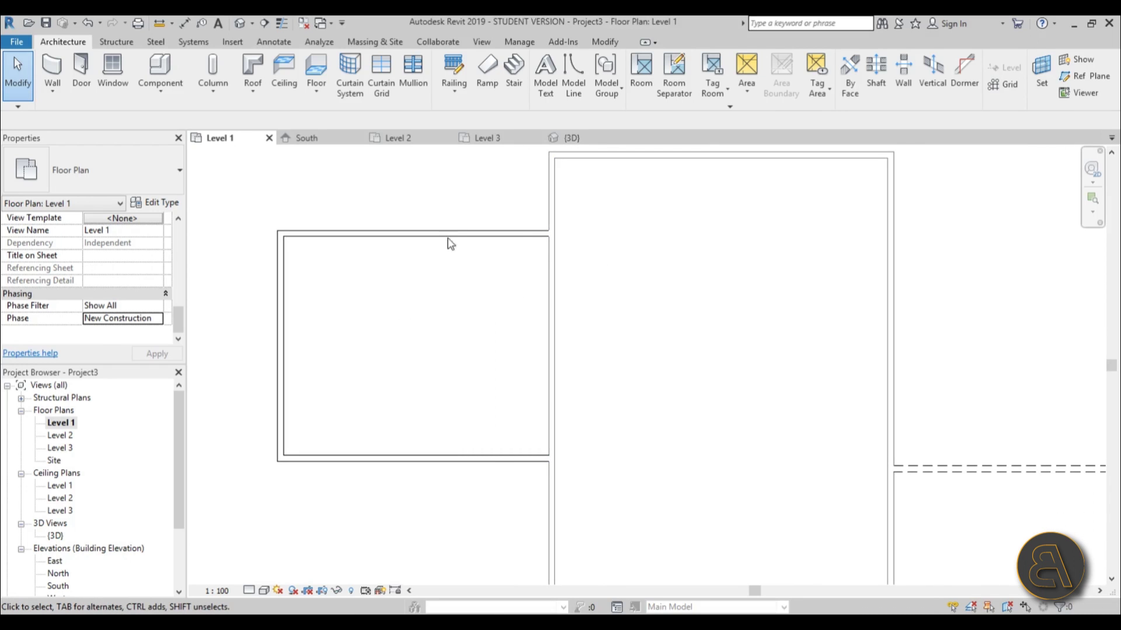
{"action": "left_click", "coordinate": [84, 73]}
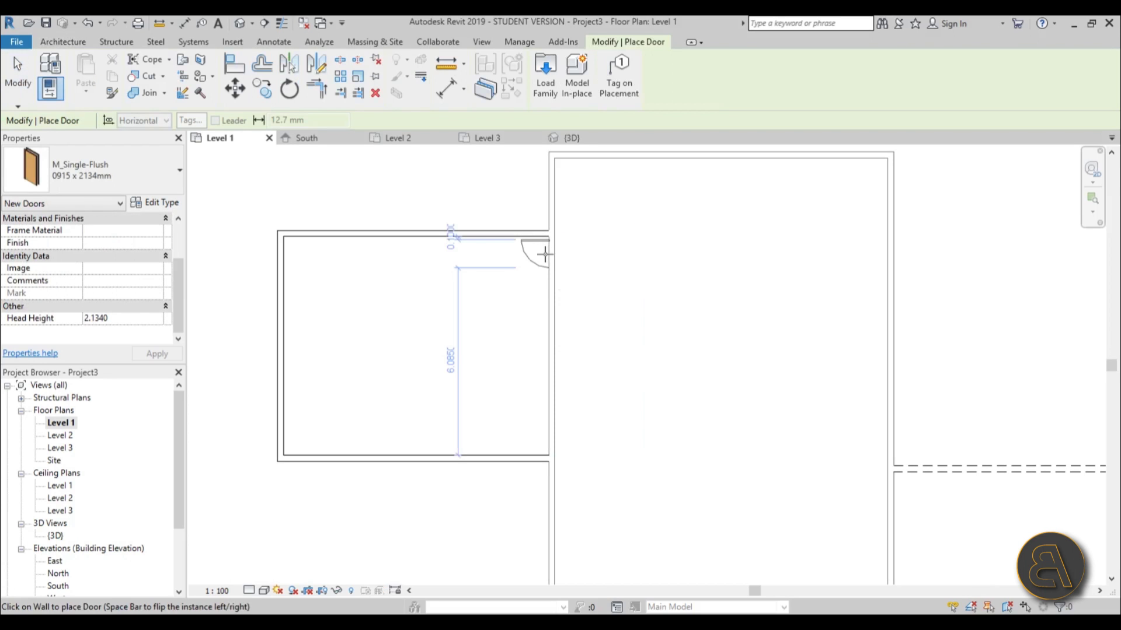
Place two M_Single-Flush 0915 × 2134mm doors on the wall between wing and main block
{"action": "left_click", "coordinate": [536, 251]}
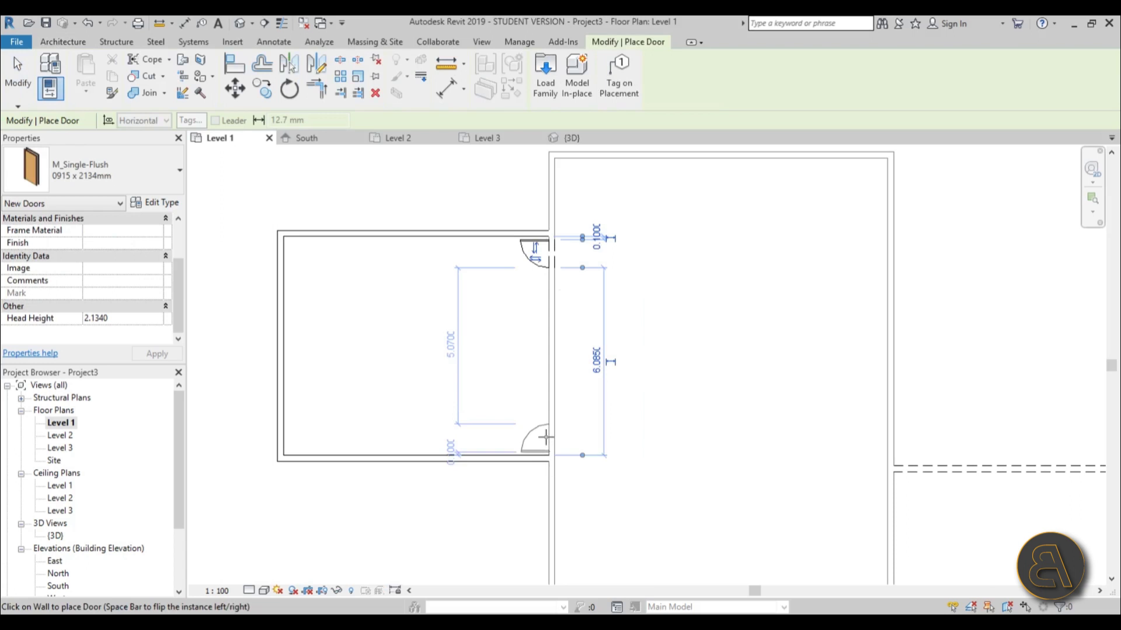
{"action": "left_click", "coordinate": [544, 439]}
{"action": "key", "text": "Escape"}
{"action": "key", "text": "Escape"}
Set the Level 1 plan scale to 1:50 and recentre the building in view
{"action": "scroll", "coordinate": [550, 247], "scroll_direction": "up", "scroll_amount": 8}
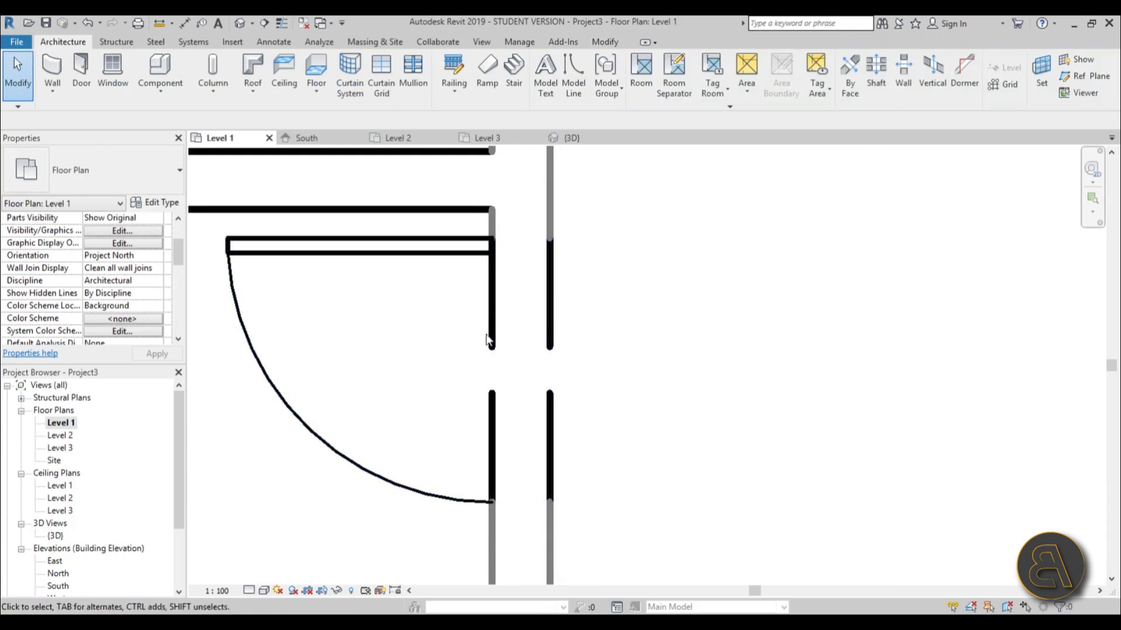
{"action": "left_click", "coordinate": [217, 591]}
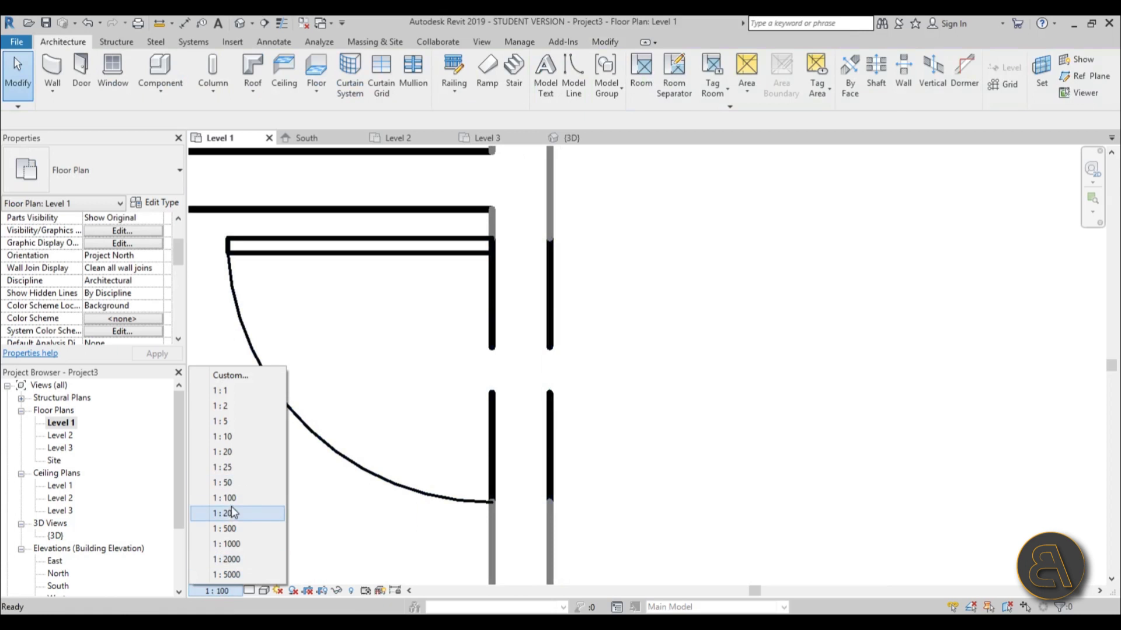
{"action": "left_click", "coordinate": [232, 486]}
{"action": "scroll", "coordinate": [570, 313], "scroll_direction": "down", "scroll_amount": 5}
{"action": "scroll", "coordinate": [612, 496], "scroll_direction": "up", "scroll_amount": 6}
{"action": "middle_click_drag", "start_coordinate": [437, 264], "coordinate": [442, 412]}
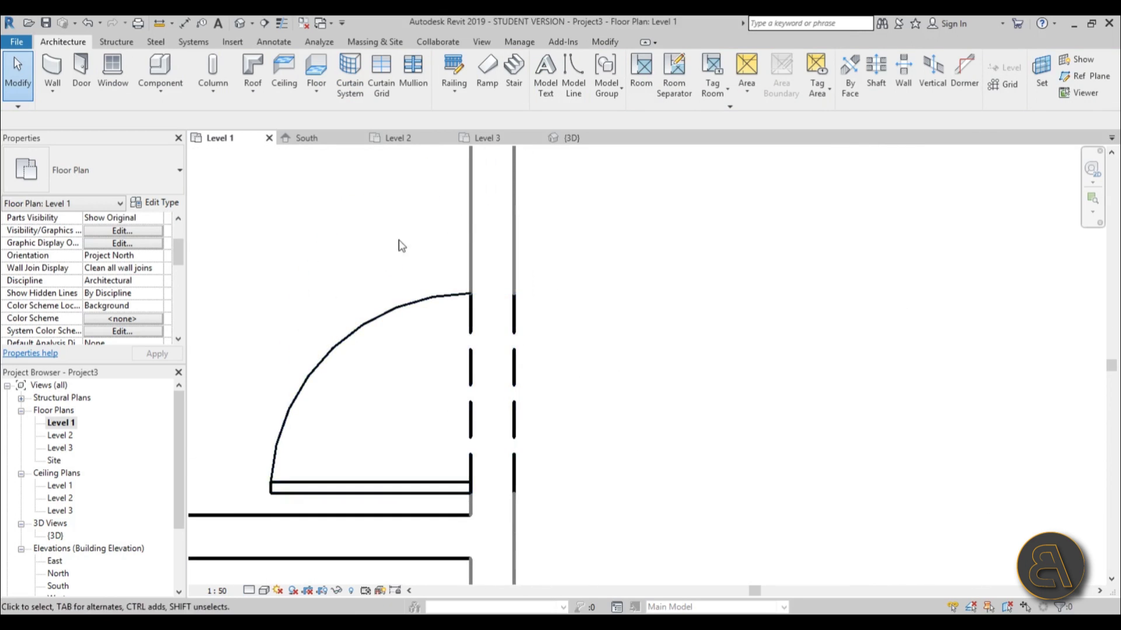
{"action": "scroll", "coordinate": [429, 374], "scroll_direction": "down", "scroll_amount": 6}
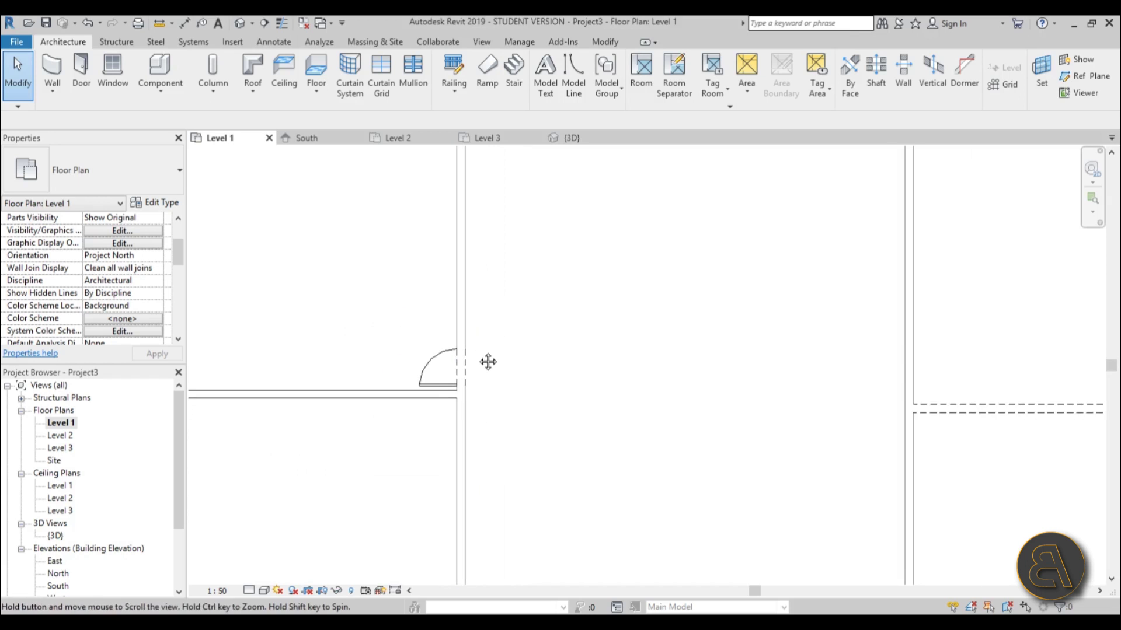
{"action": "scroll", "coordinate": [434, 221], "scroll_direction": "up", "scroll_amount": 3}
{"action": "scroll", "coordinate": [450, 287], "scroll_direction": "down", "scroll_amount": 5}
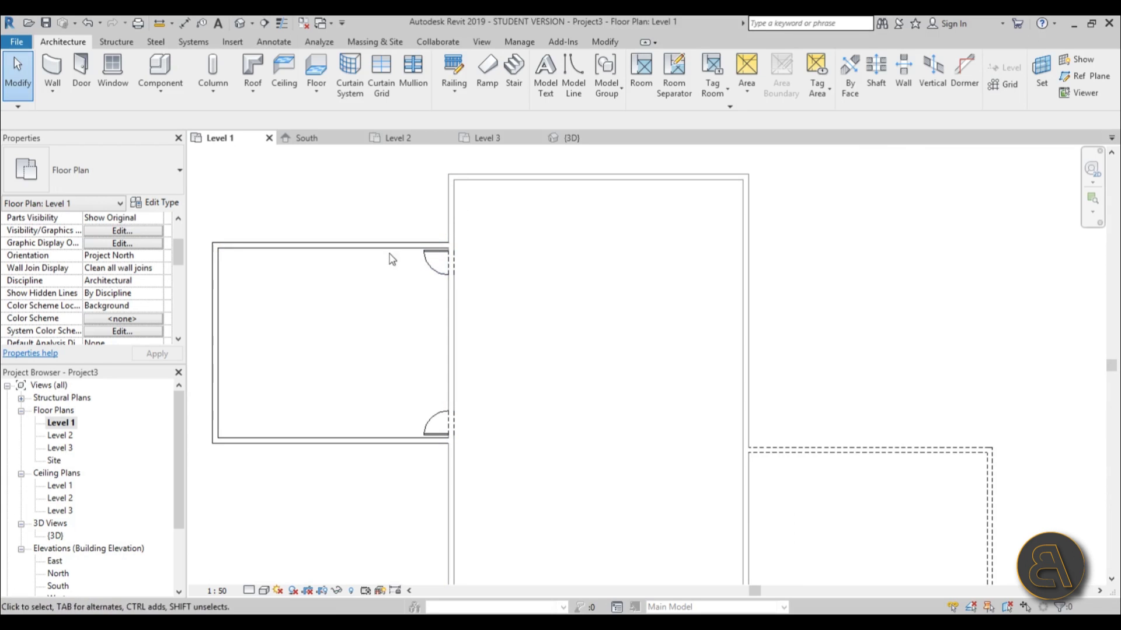
{"action": "scroll", "coordinate": [439, 244], "scroll_direction": "up", "scroll_amount": 4}
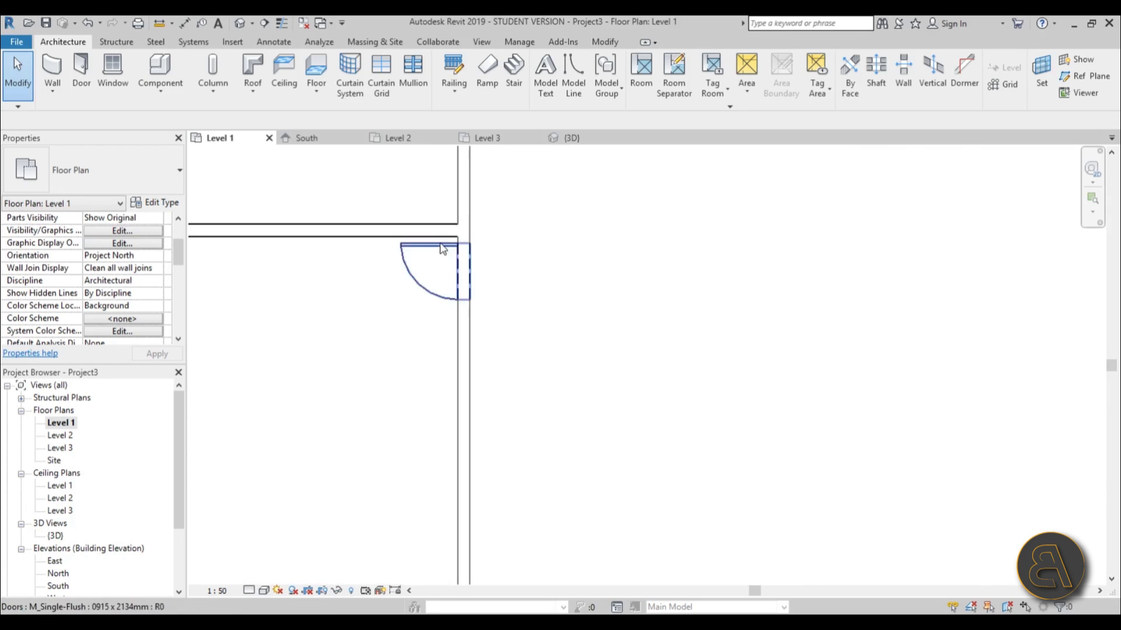
{"action": "scroll", "coordinate": [461, 260], "scroll_direction": "up", "scroll_amount": 5}
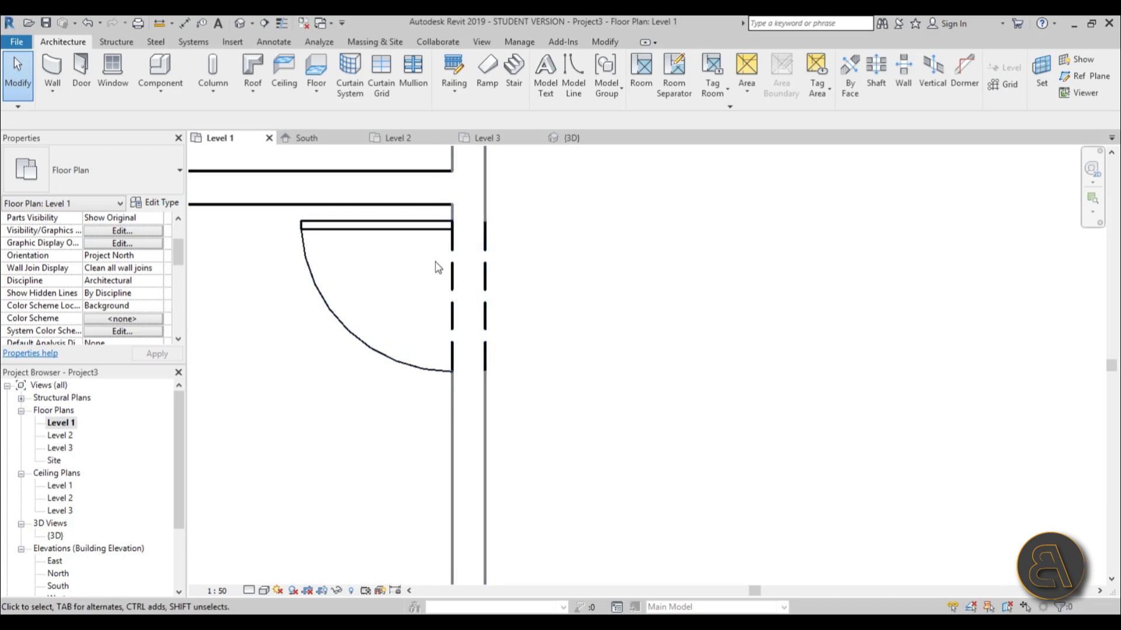
{"action": "scroll", "coordinate": [450, 286], "scroll_direction": "down", "scroll_amount": 3}
{"action": "scroll", "coordinate": [514, 327], "scroll_direction": "down", "scroll_amount": 3}
{"action": "scroll", "coordinate": [506, 294], "scroll_direction": "up", "scroll_amount": 3}
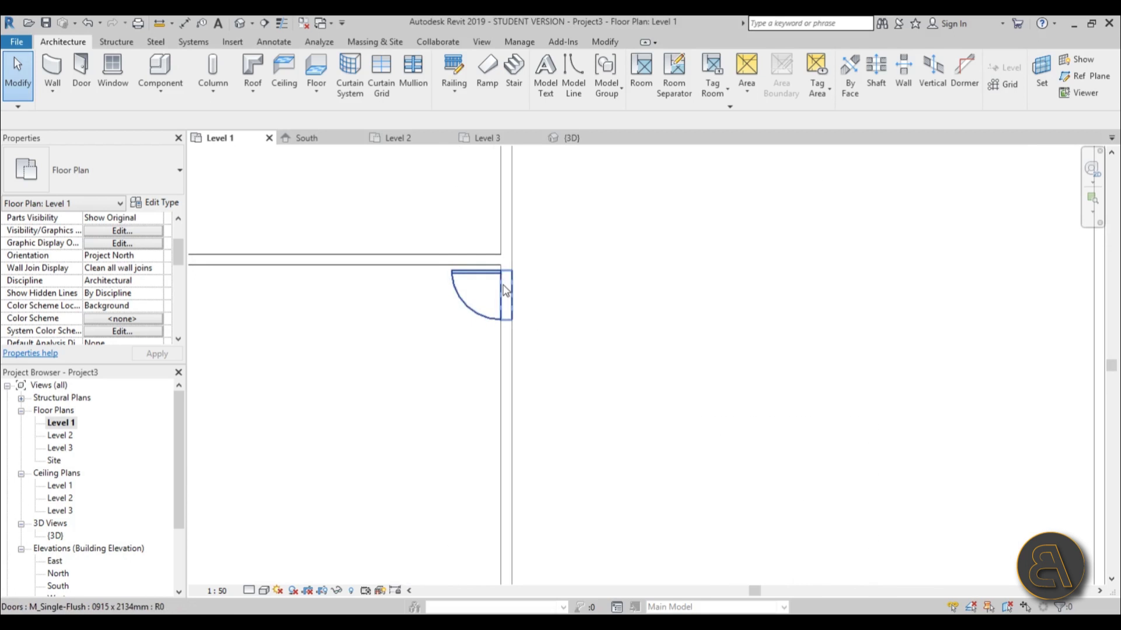
{"action": "scroll", "coordinate": [525, 257], "scroll_direction": "down", "scroll_amount": 5}
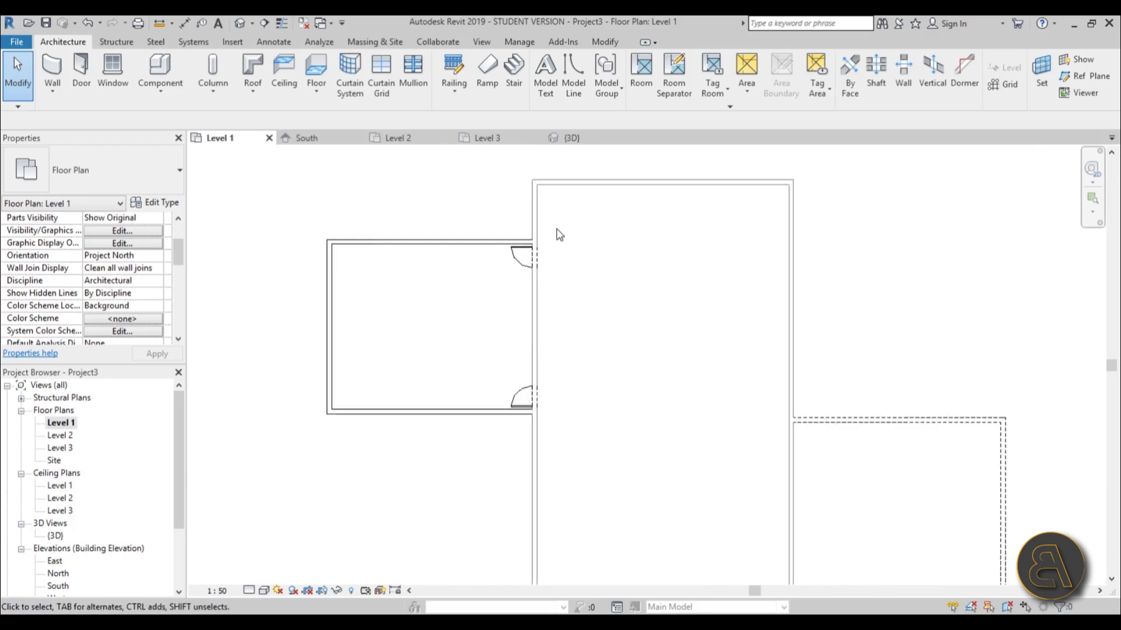
{"action": "middle_click_drag", "start_coordinate": [505, 237], "coordinate": [456, 211]}
Switch the {3D} view's phase to New Construction 1 and orbit to check the result
{"action": "double_click", "coordinate": [56, 535]}
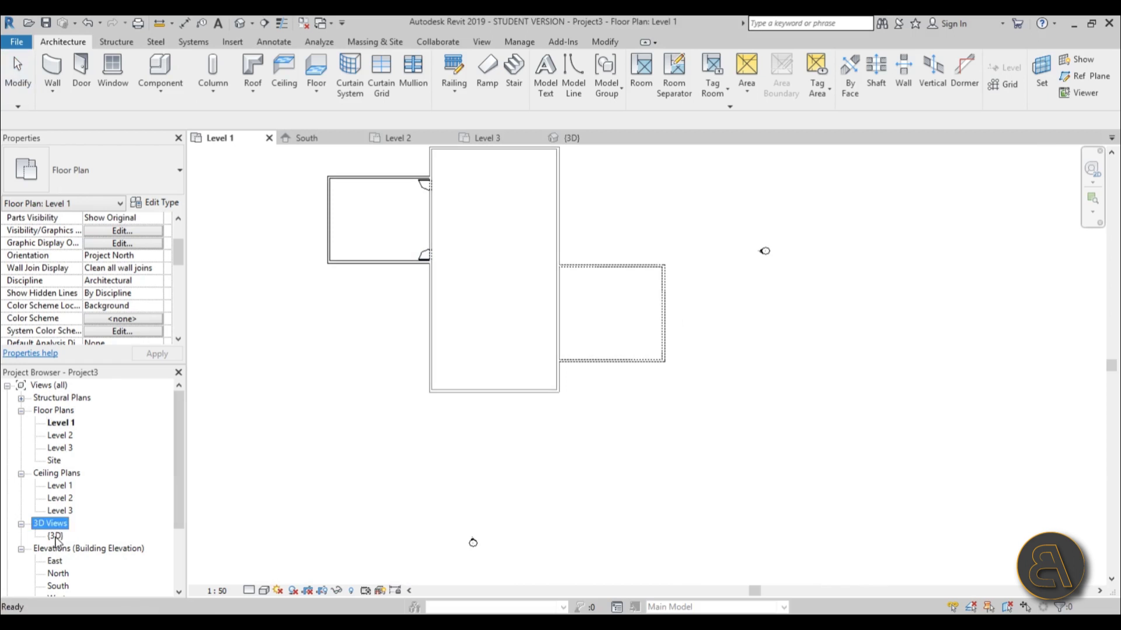
{"action": "left_click_drag", "start_coordinate": [179, 241], "coordinate": [171, 318]}
{"action": "left_click", "coordinate": [160, 323]}
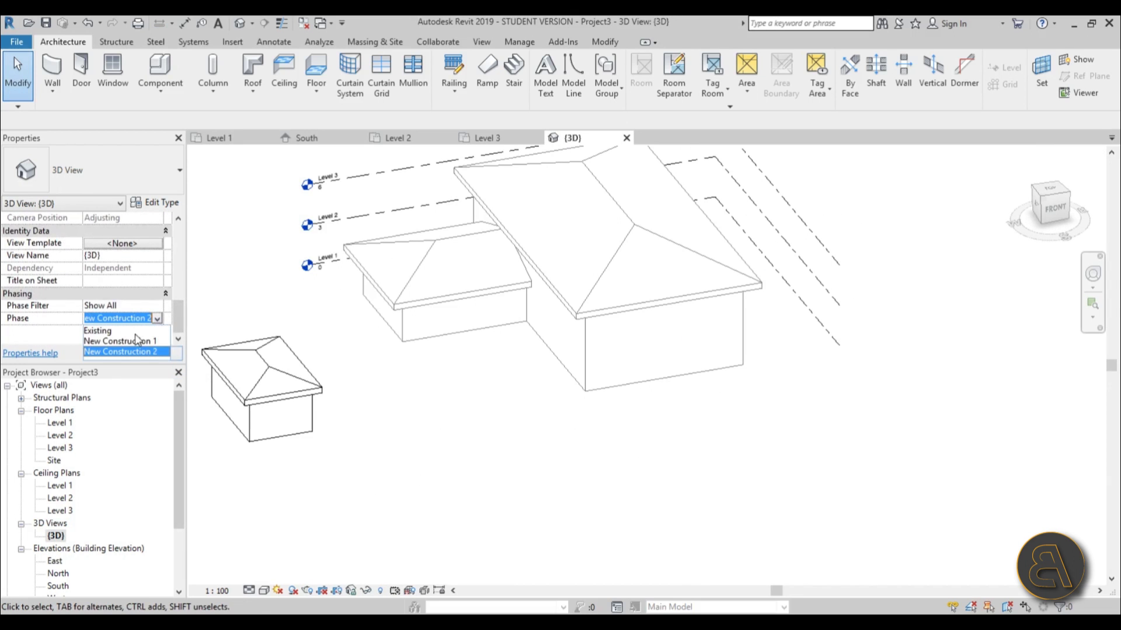
{"action": "left_click", "coordinate": [120, 342]}
{"action": "middle_click_drag", "start_coordinate": [558, 402], "coordinate": [525, 439], "text": "shift"}
{"action": "scroll", "coordinate": [420, 430], "scroll_direction": "up", "scroll_amount": 3}
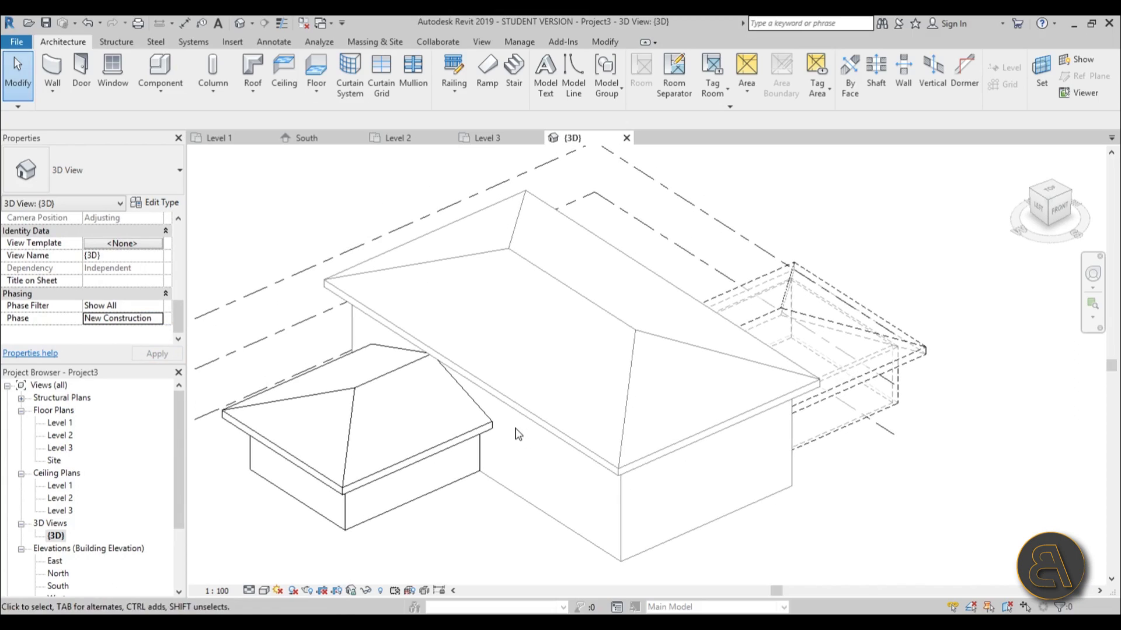